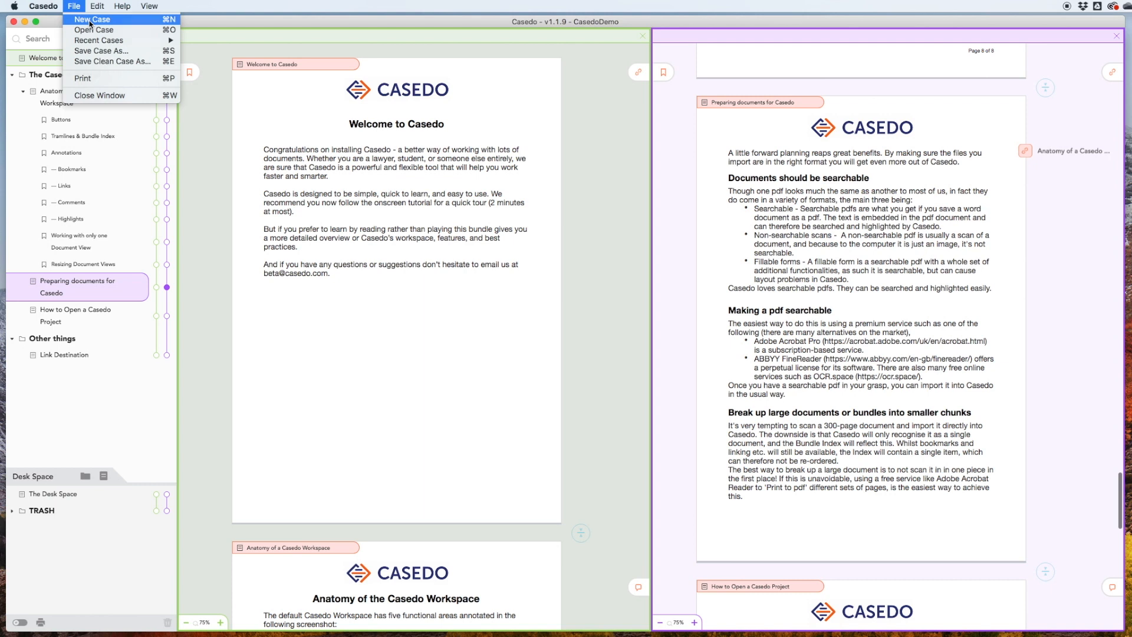
- Create a new case named "XXX Authorities Bundle" in the Demo Files folder
{"action": "left_click", "coordinate": [90, 22]}
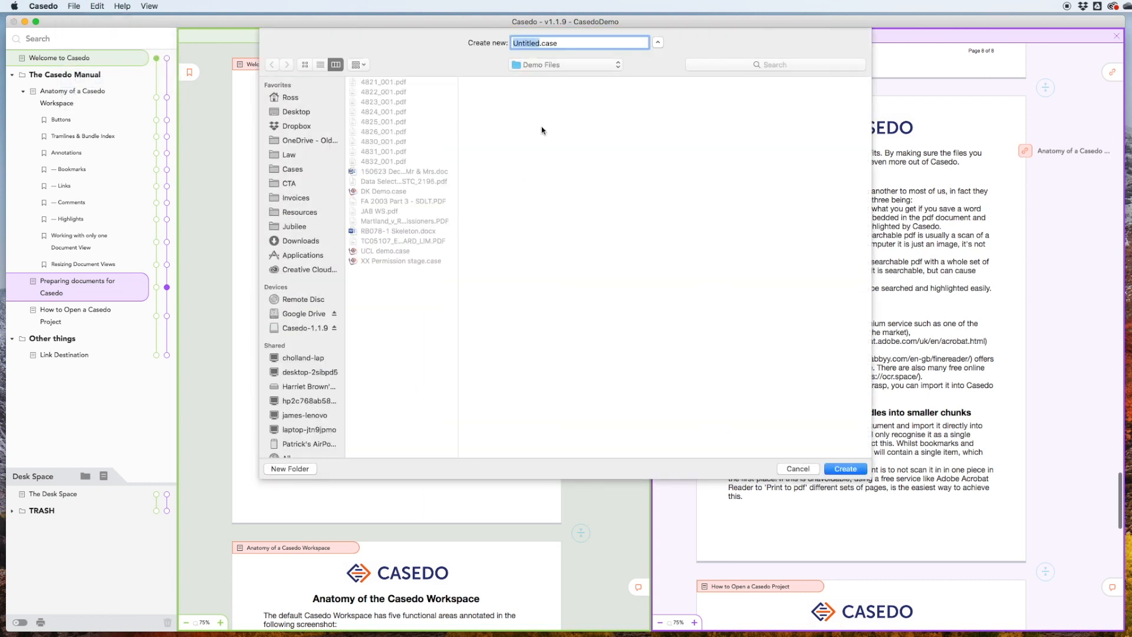
{"action": "type", "text": "XXX Authorities Bund"}
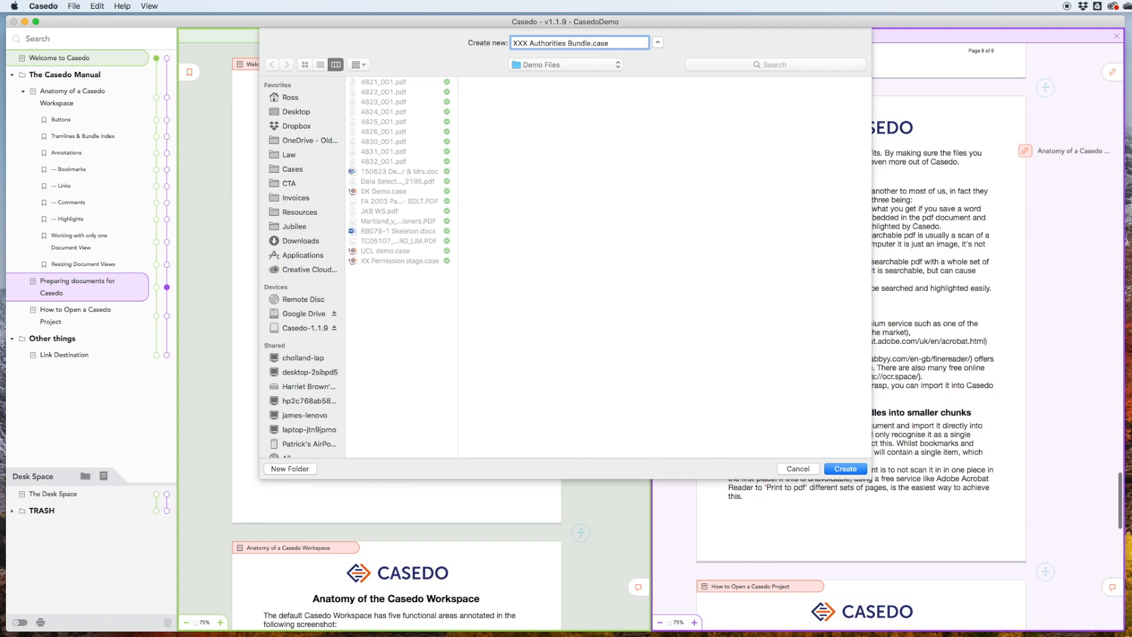
{"action": "key", "text": "Return"}
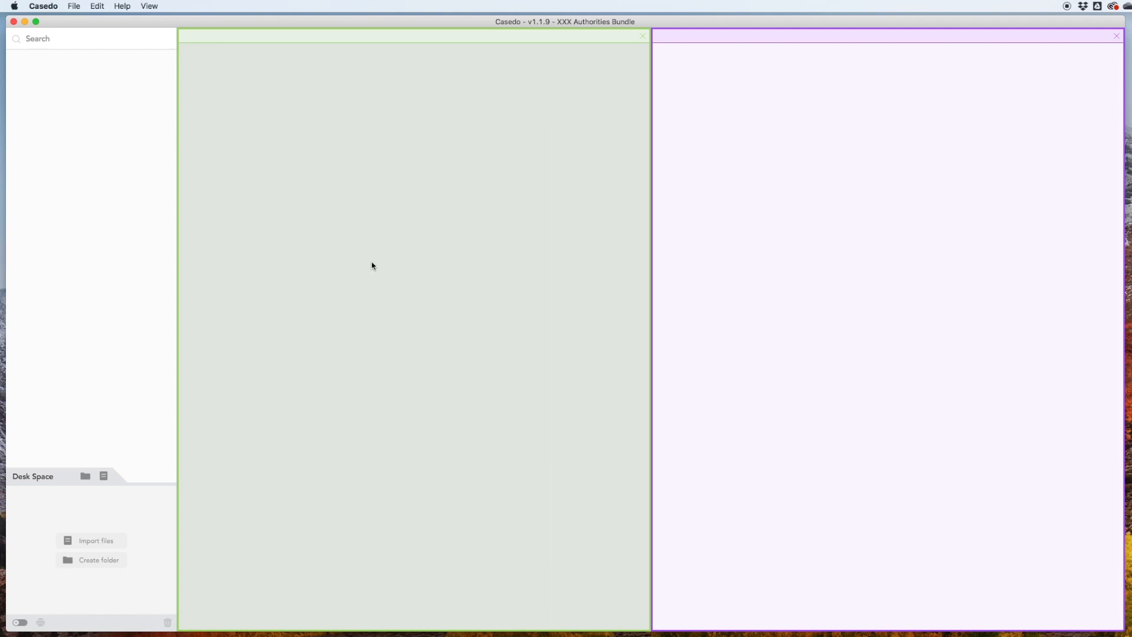
- Import Authorities index.docx from the Casedo Demos folder inside CASEDO into the Desk Space
{"action": "left_click", "coordinate": [104, 476]}
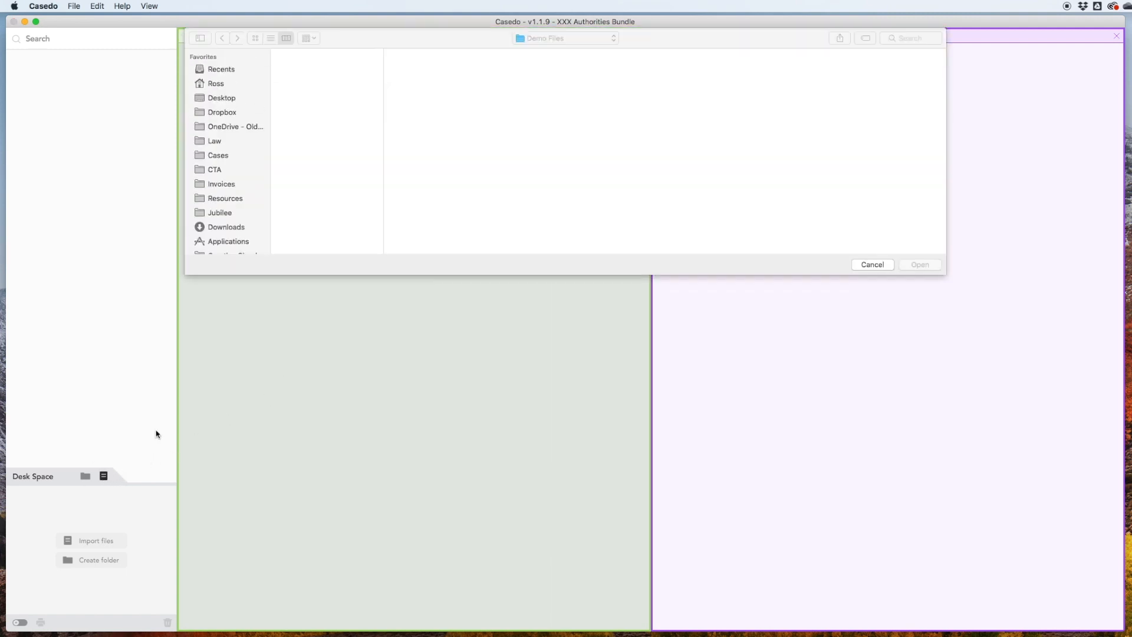
{"action": "left_click", "coordinate": [314, 164]}
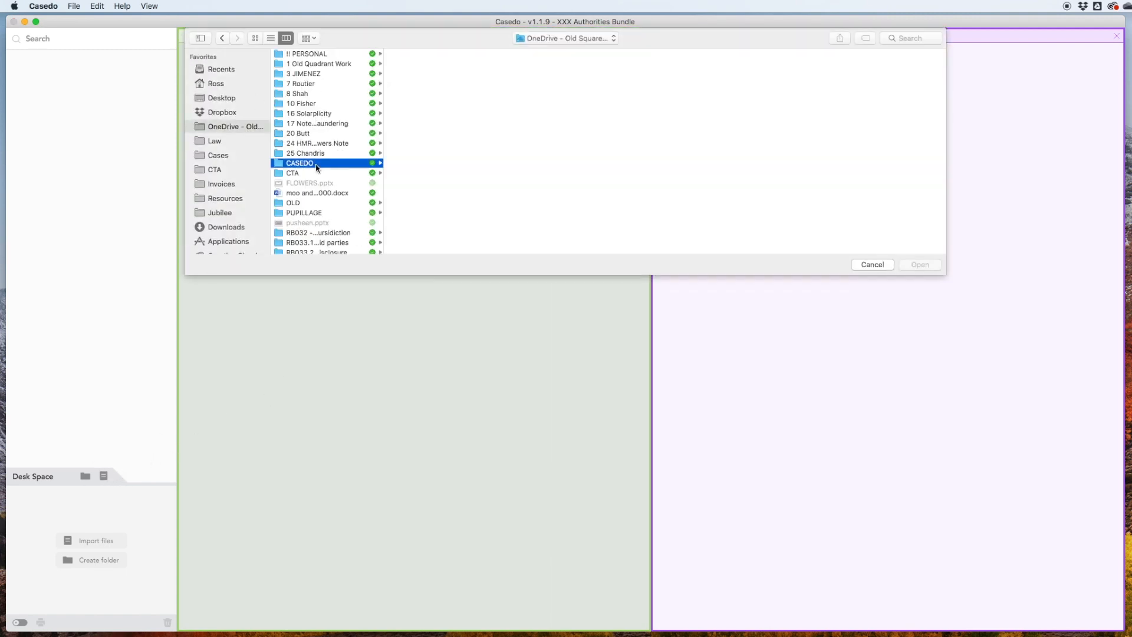
{"action": "left_click", "coordinate": [434, 56]}
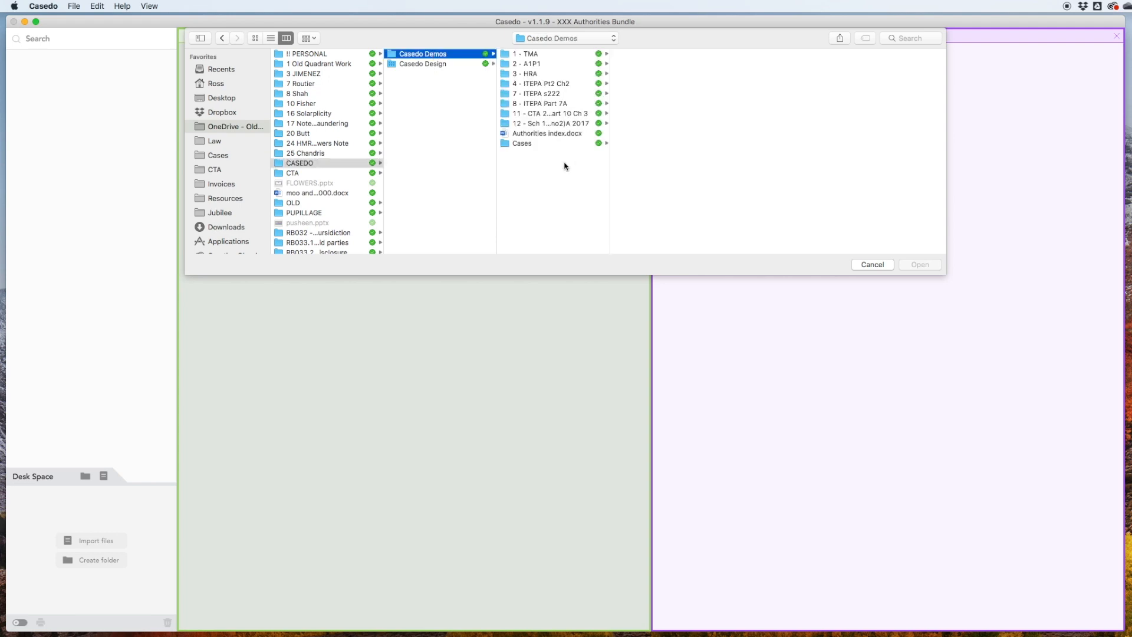
{"action": "left_click", "coordinate": [539, 132]}
{"action": "left_click", "coordinate": [920, 265]}
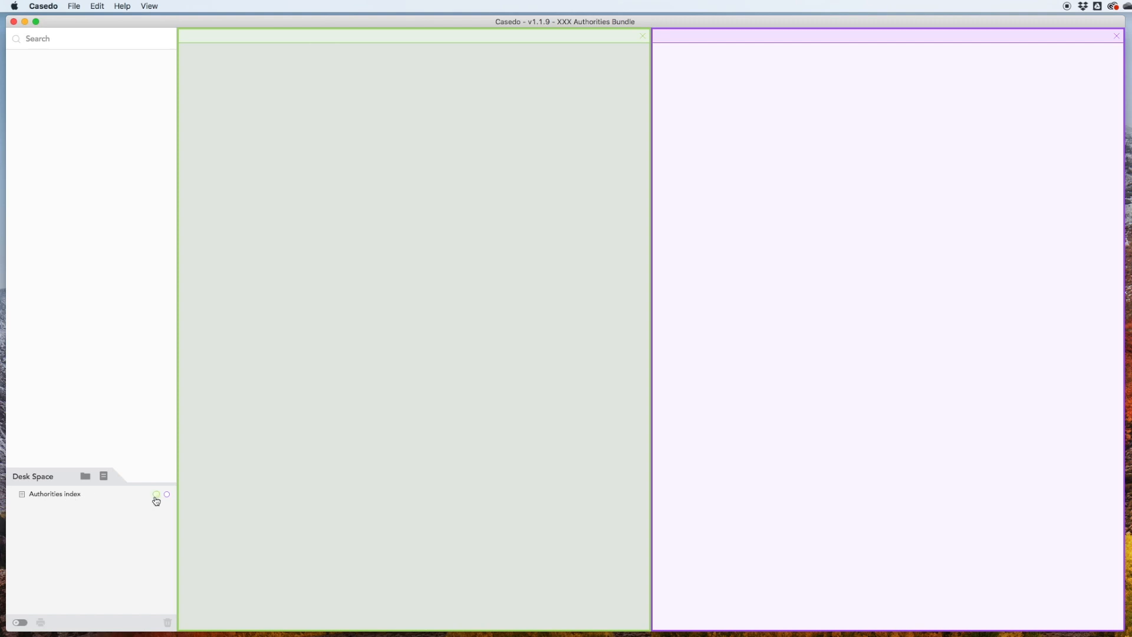
- Show the Authorities index in the green document view, move it from the Desk Space into the bundle index, and look through its entries
{"action": "left_click", "coordinate": [156, 497]}
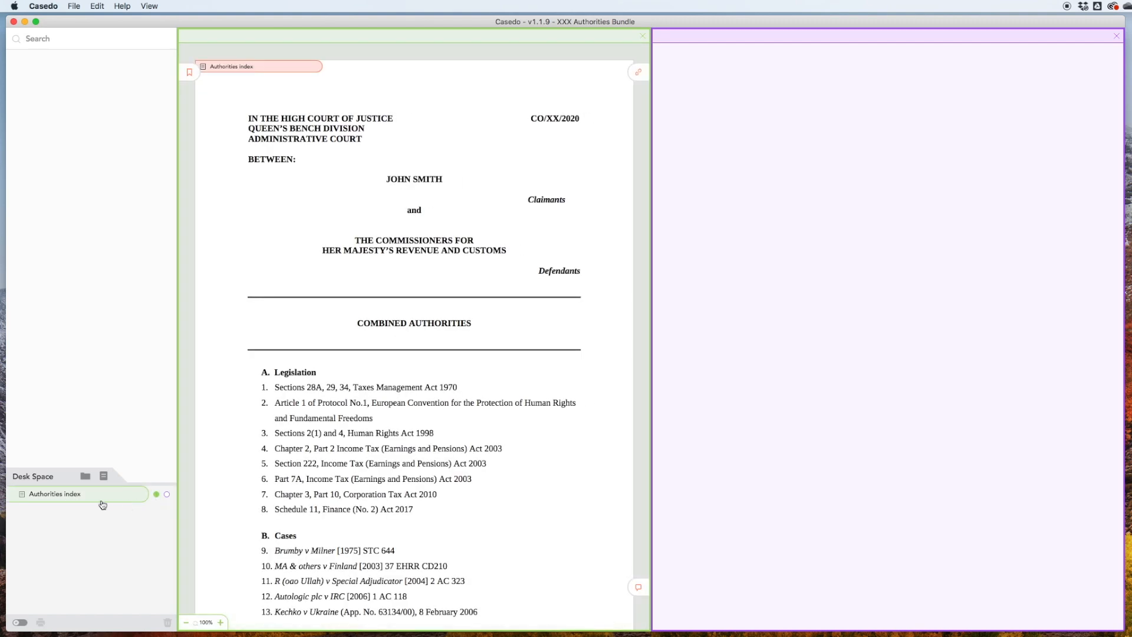
{"action": "left_click_drag", "start_coordinate": [57, 500], "coordinate": [124, 44]}
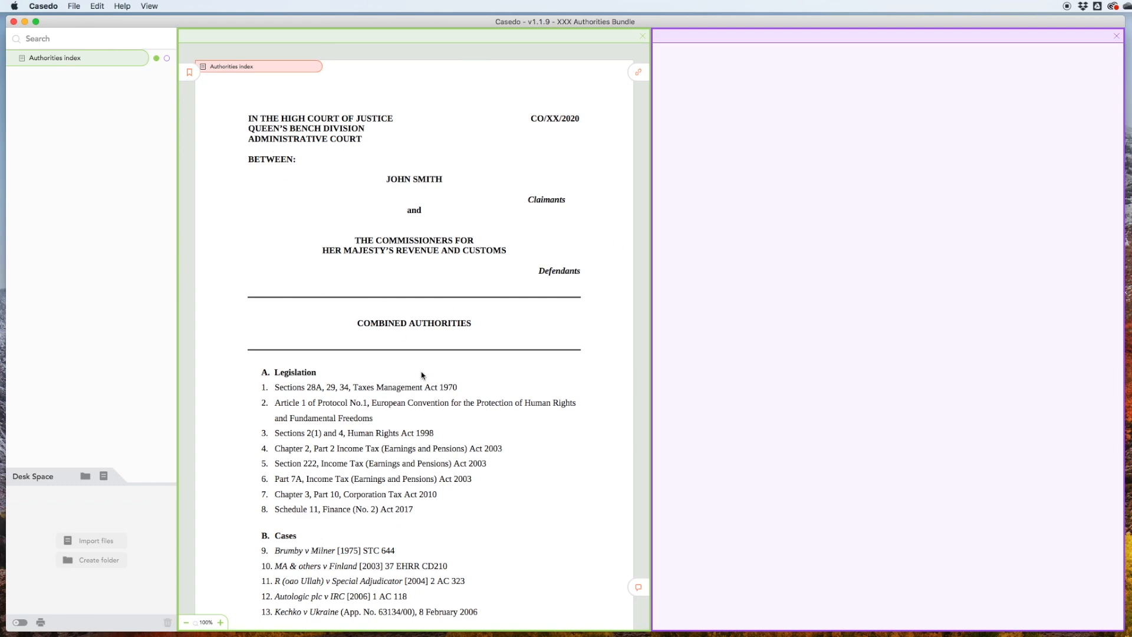
{"action": "scroll", "coordinate": [421, 375], "scroll_direction": "down", "scroll_amount": 9}
{"action": "scroll", "coordinate": [422, 375], "scroll_direction": "up", "scroll_amount": 4}
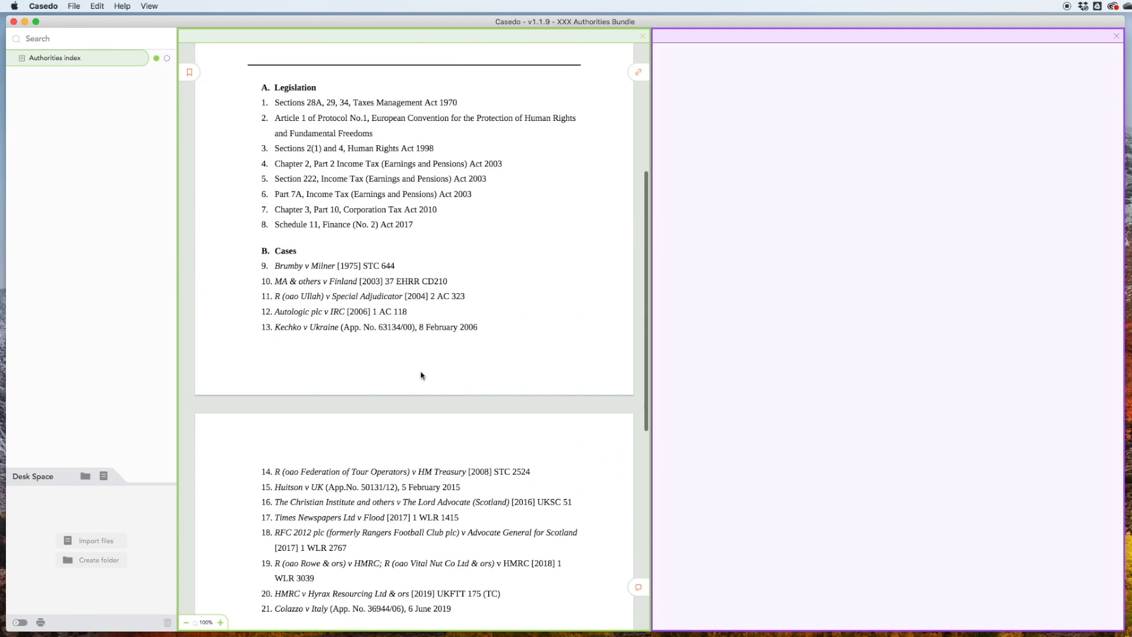
{"action": "scroll", "coordinate": [421, 375], "scroll_direction": "up", "scroll_amount": 2}
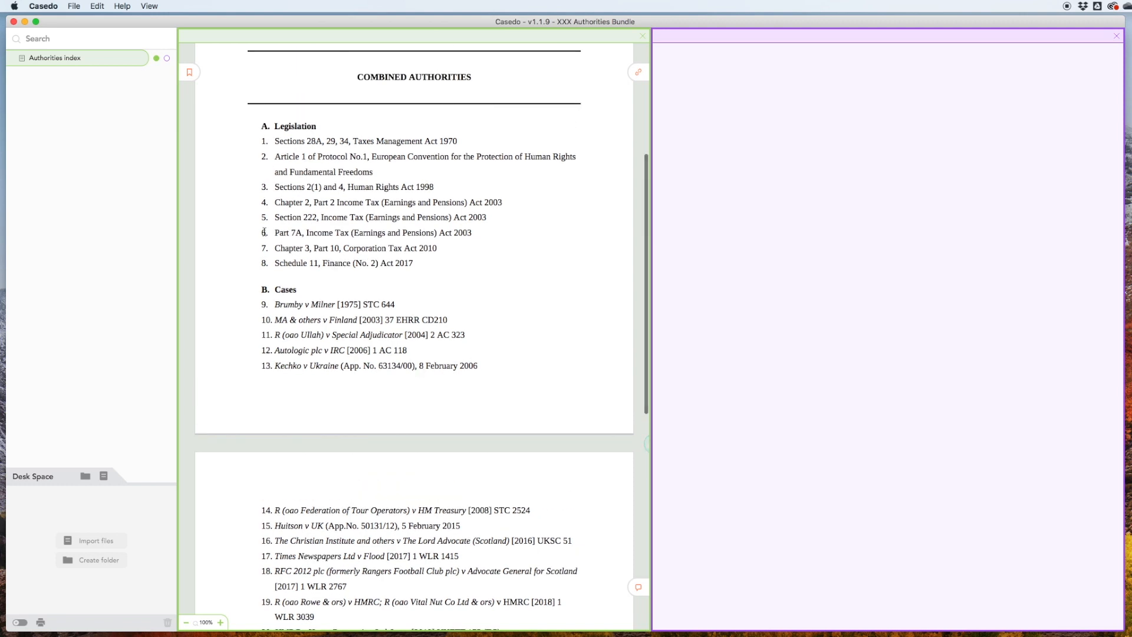
- Import s28A.PDF, s29.PDF and s34.PDF from the 1 - TMA folder into the Desk Space
{"action": "left_click", "coordinate": [105, 475]}
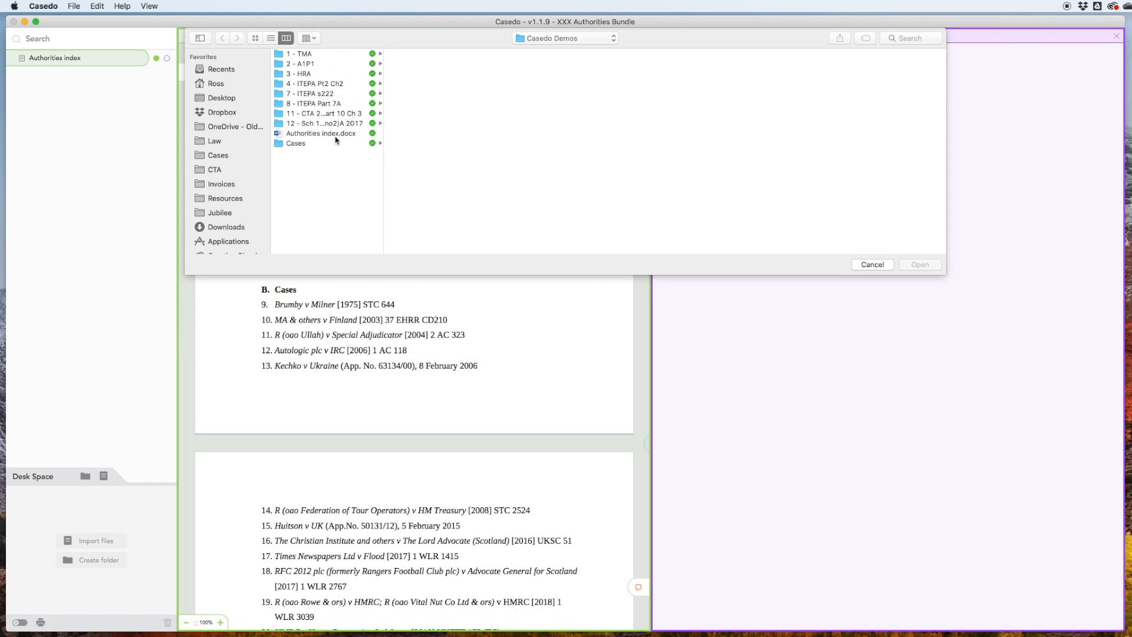
{"action": "left_click", "coordinate": [311, 54]}
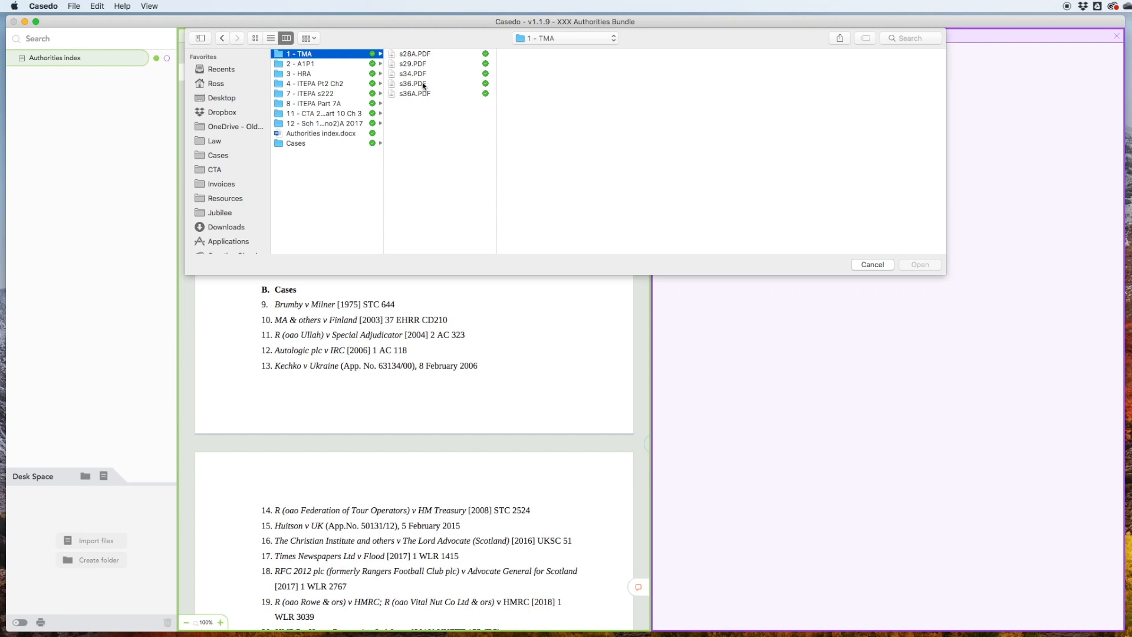
{"action": "left_click", "coordinate": [412, 73]}
{"action": "left_click", "coordinate": [416, 54], "text": "shift"}
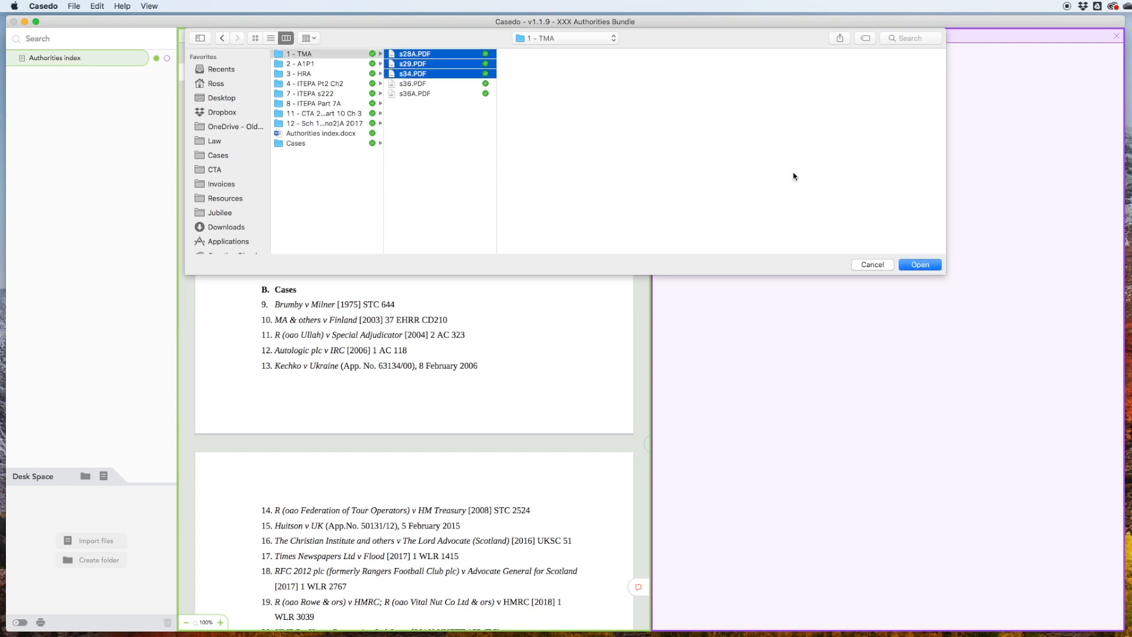
{"action": "left_click", "coordinate": [918, 265]}
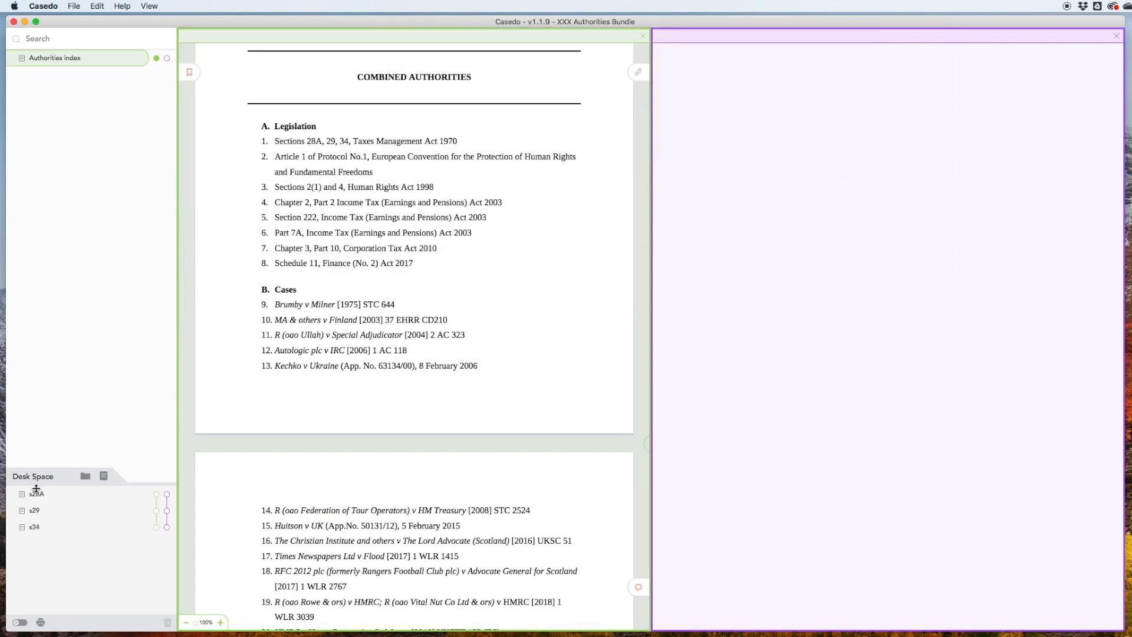
- Move s28A, s29 and s34 from the Desk Space into the bundle index, in that order below the Authorities index
{"action": "left_click_drag", "start_coordinate": [36, 496], "coordinate": [63, 433]}
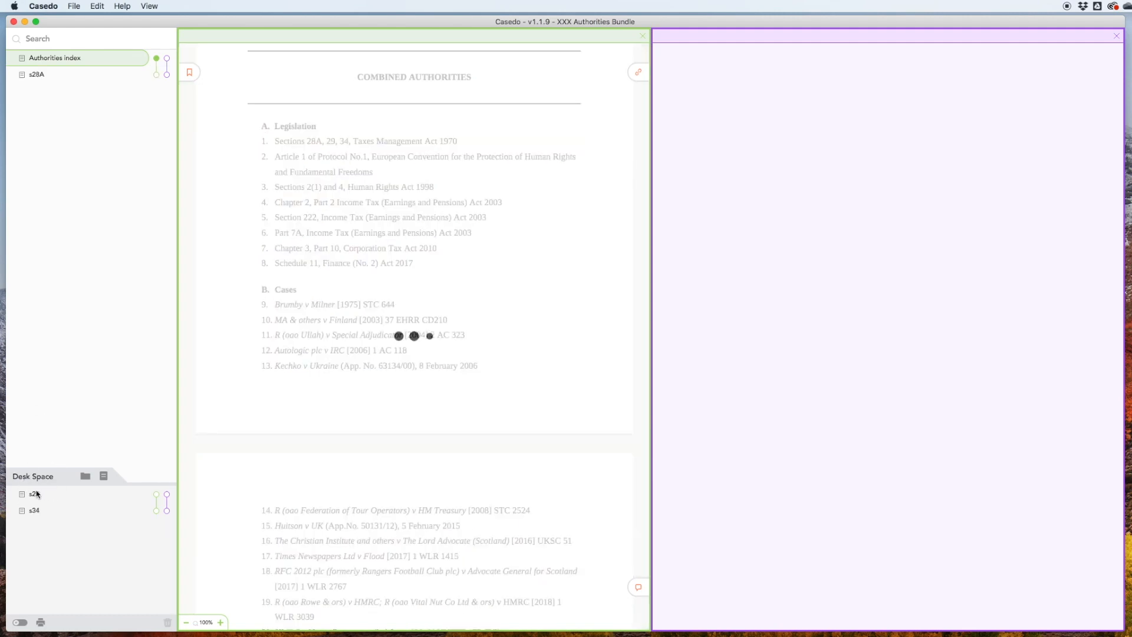
{"action": "left_click_drag", "start_coordinate": [36, 494], "coordinate": [63, 442]}
{"action": "left_click_drag", "start_coordinate": [39, 495], "coordinate": [106, 101]}
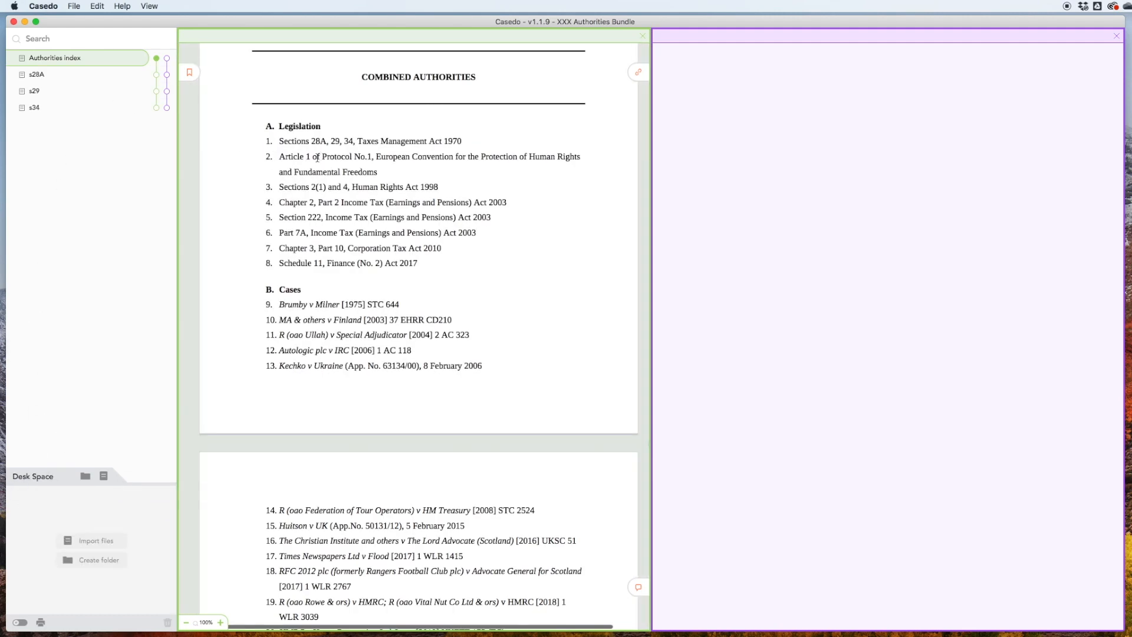
- Create a folder named "Tab 1" below the Authorities index in the bundle index and nest s28A, s29 and s34 inside it
{"action": "left_click", "coordinate": [85, 478]}
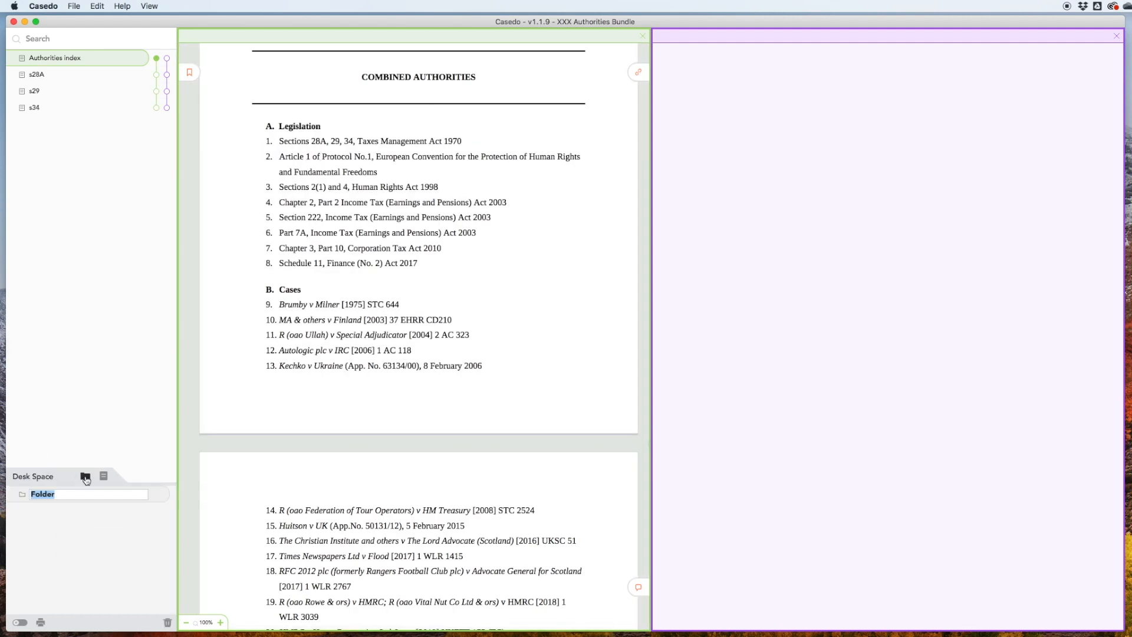
{"action": "type", "text": "Tab 1"}
{"action": "key", "text": "Return"}
{"action": "left_click_drag", "start_coordinate": [54, 494], "coordinate": [78, 71]}
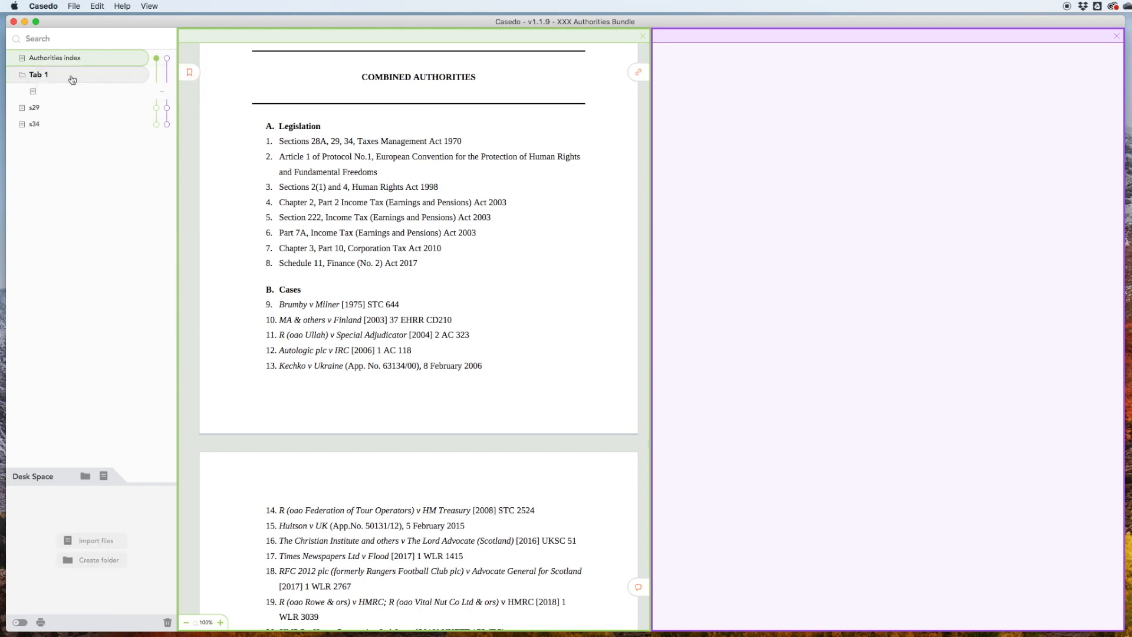
{"action": "left_click_drag", "start_coordinate": [34, 122], "coordinate": [56, 132]}
- Import 2 - A1P1.pdf from the 2 - A1P1 folder of Casedo Demos into the Desk Space
{"action": "left_click", "coordinate": [105, 475]}
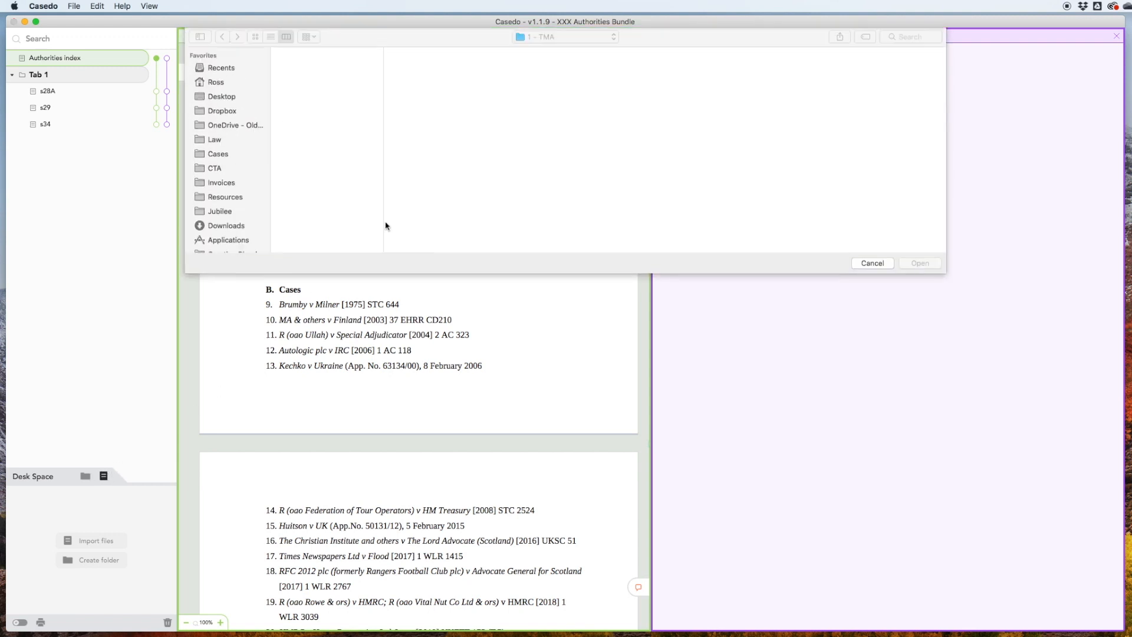
{"action": "left_click", "coordinate": [552, 39]}
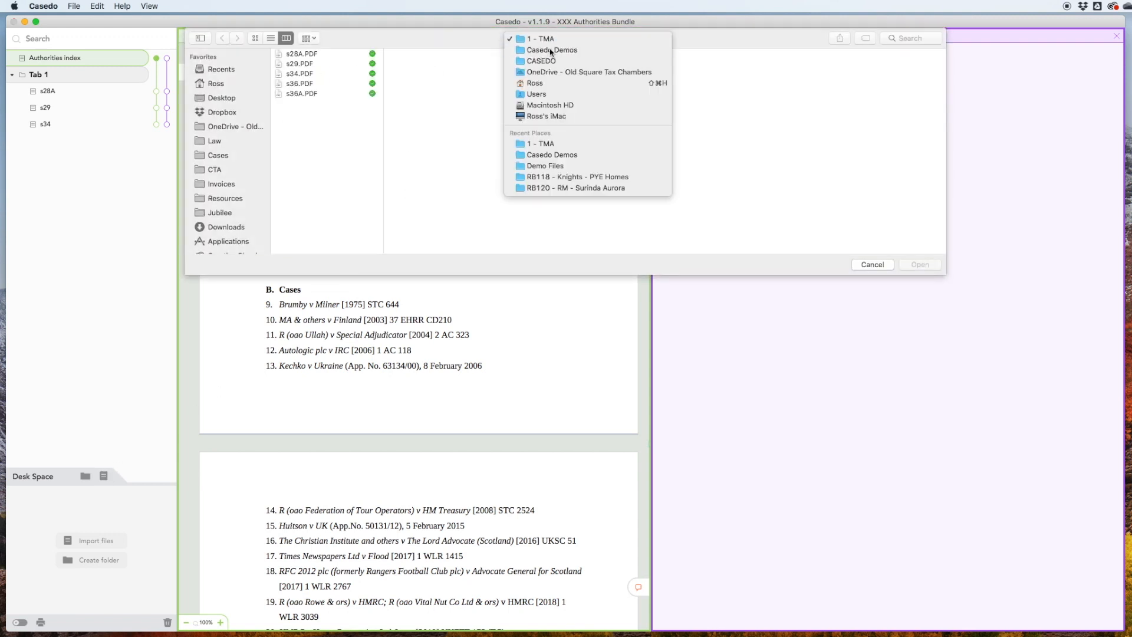
{"action": "left_click", "coordinate": [538, 49]}
{"action": "left_click", "coordinate": [520, 63]}
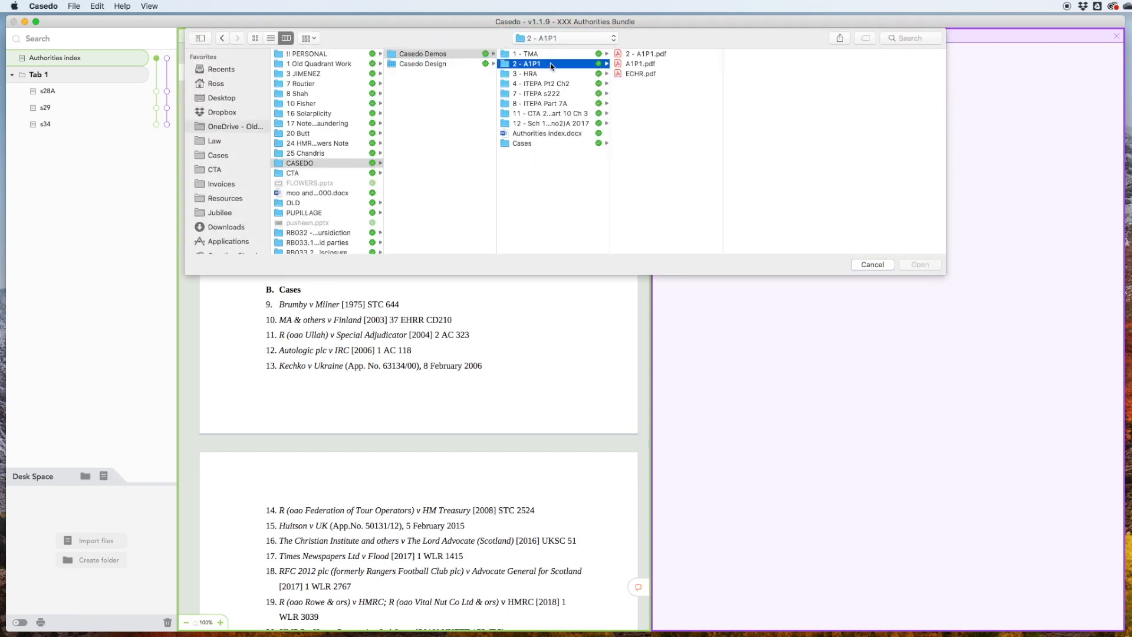
{"action": "left_click", "coordinate": [651, 55]}
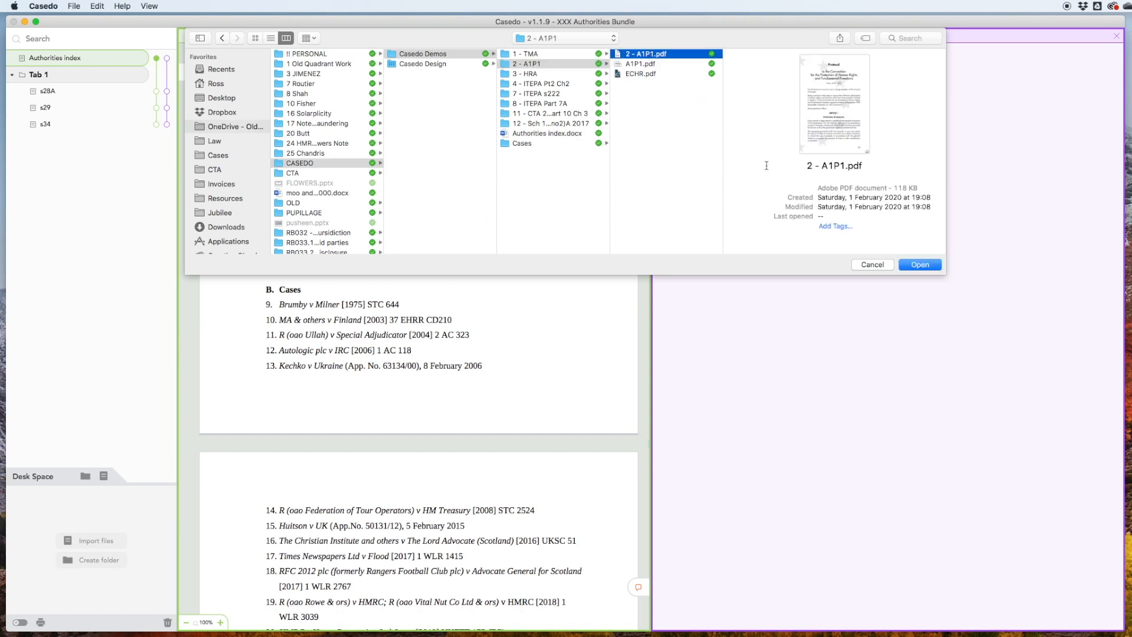
{"action": "left_click", "coordinate": [929, 268]}
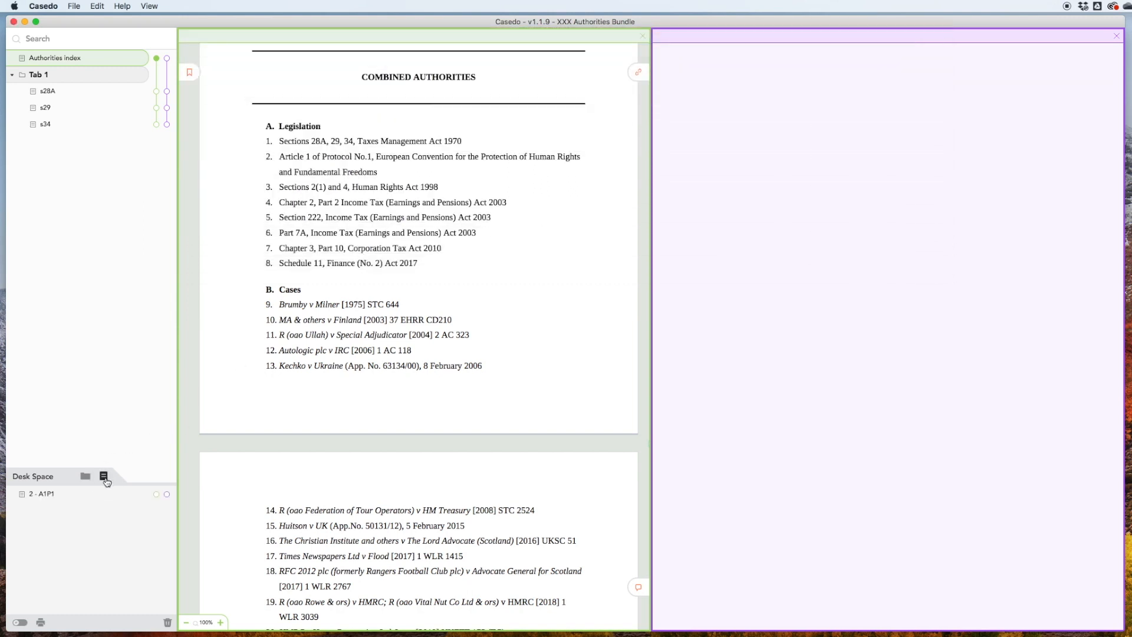
- Import HRA 1998 s 1-4.pdf from the 3 - HRA folder of Casedo Demos
{"action": "left_click", "coordinate": [105, 478]}
{"action": "left_click", "coordinate": [565, 39]}
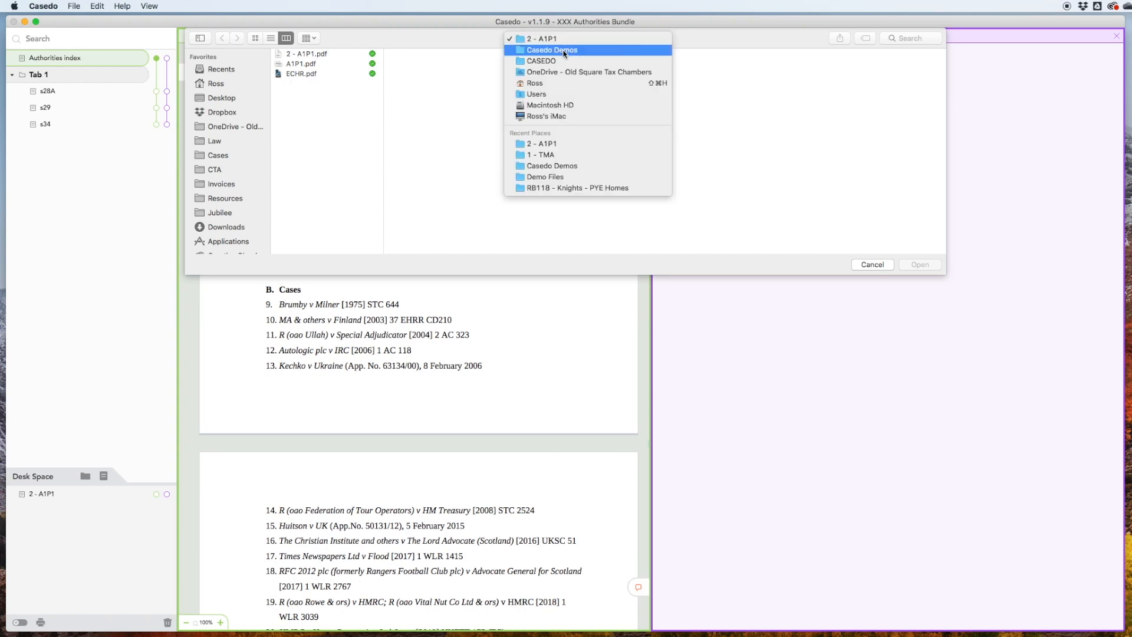
{"action": "left_click", "coordinate": [565, 51]}
{"action": "left_click", "coordinate": [531, 73]}
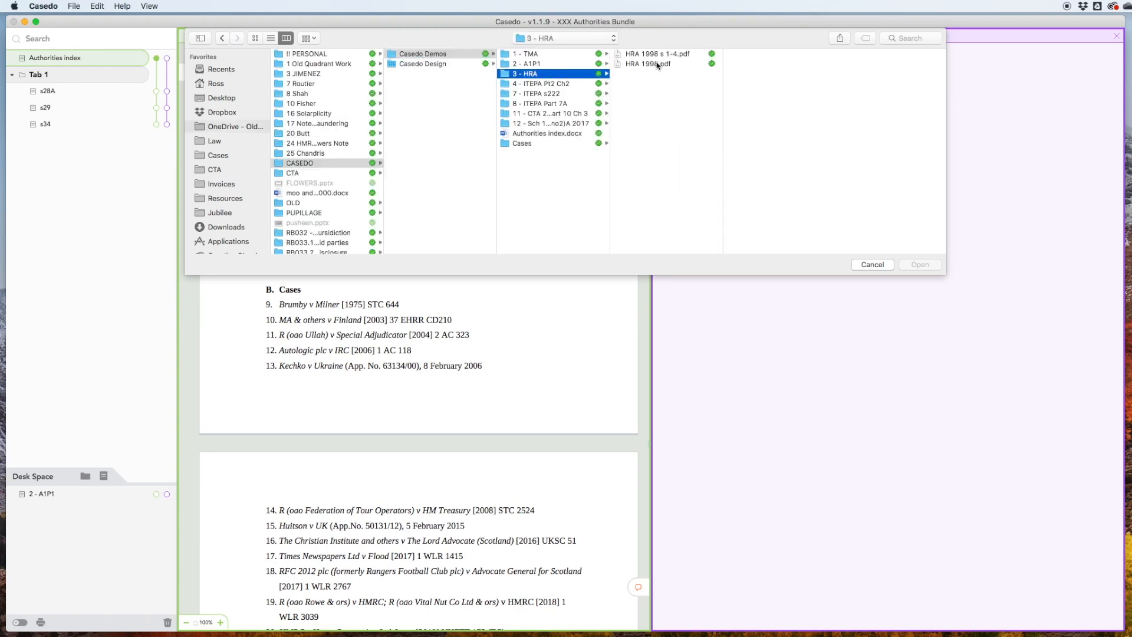
{"action": "left_click", "coordinate": [657, 53]}
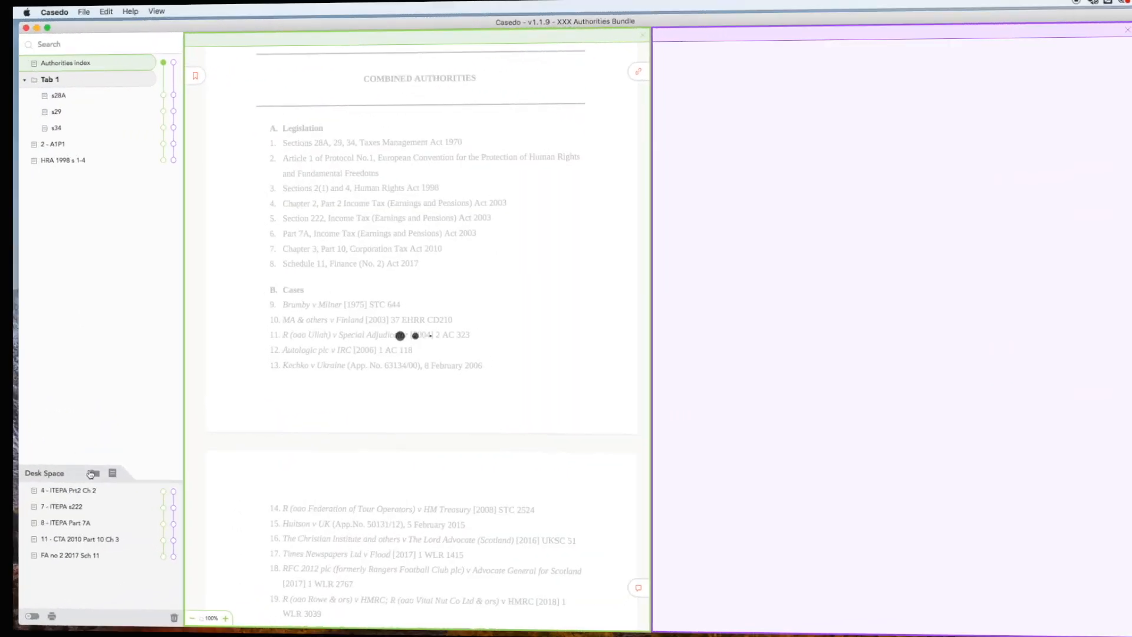
- Move the ITEPA, CTA 2010 Part 10 Ch 3 and FA no 2 2017 Sch 11 documents from the Desk Space to the end of the bundle index
{"action": "left_click_drag", "start_coordinate": [66, 492], "coordinate": [75, 417]}
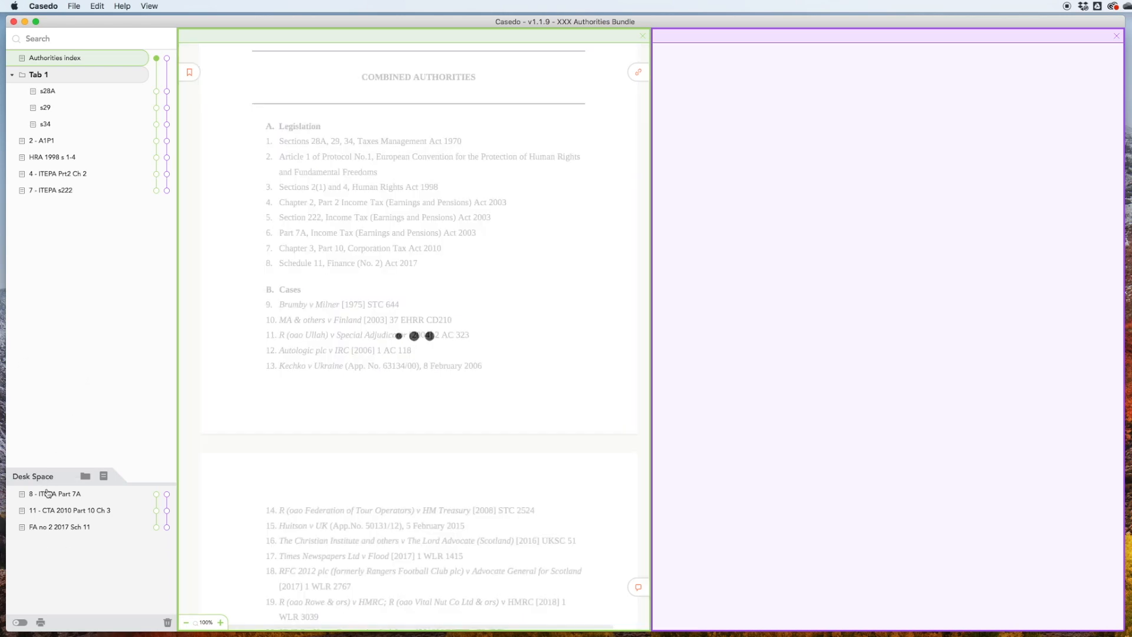
{"action": "left_click_drag", "start_coordinate": [47, 493], "coordinate": [63, 397]}
{"action": "left_click_drag", "start_coordinate": [56, 496], "coordinate": [65, 419]}
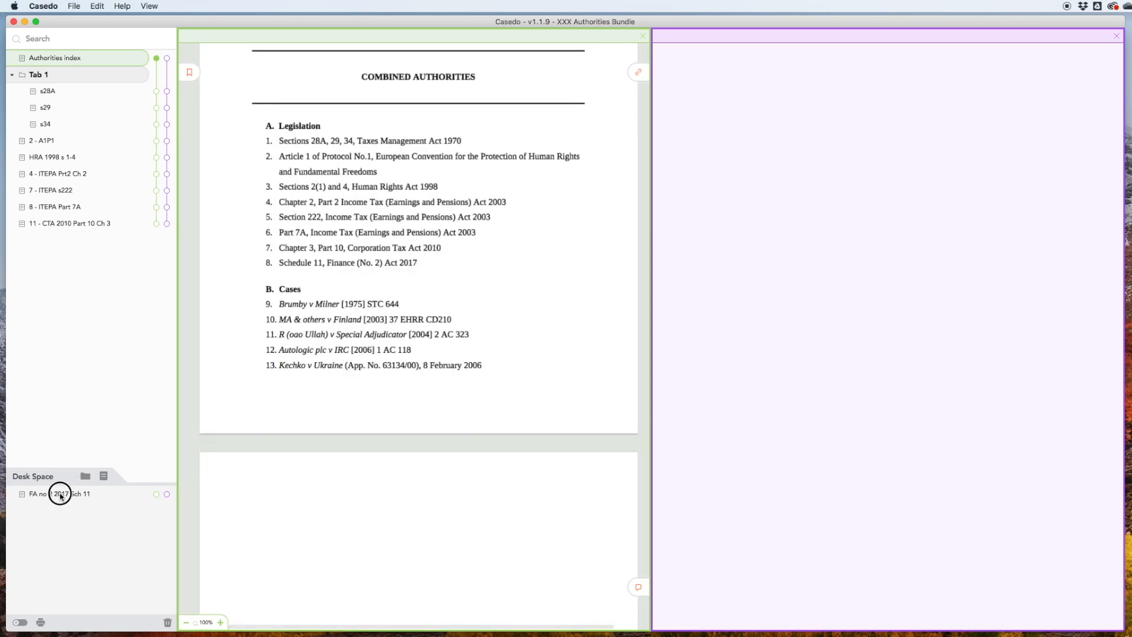
{"action": "left_click_drag", "start_coordinate": [60, 493], "coordinate": [62, 242]}
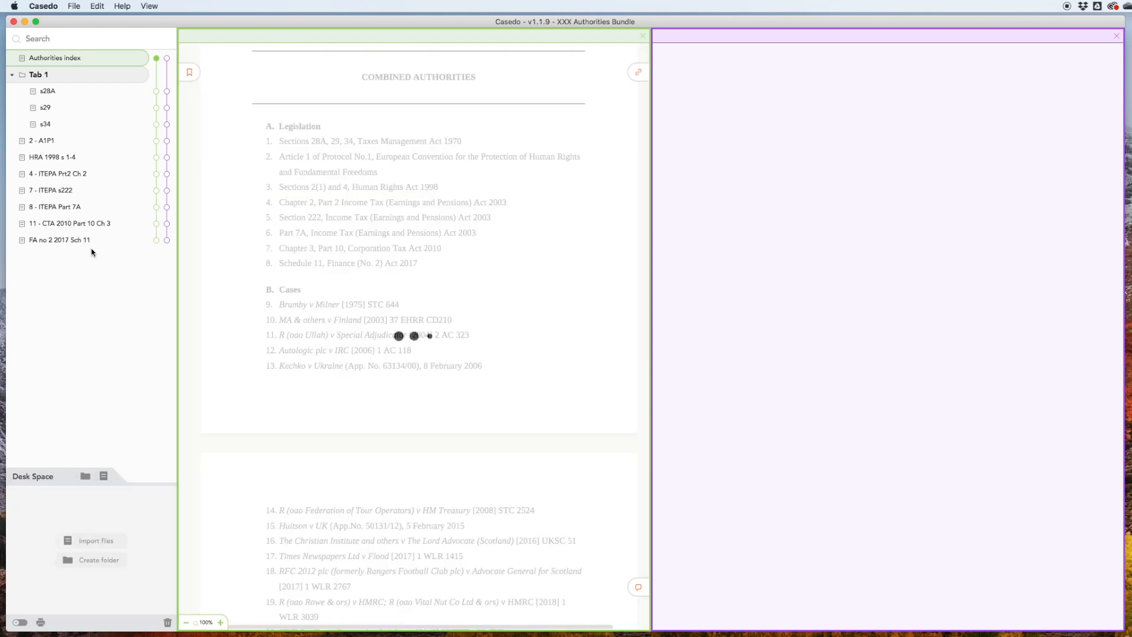
- Create a folder named "LEGISLATION" and place it directly below the Authorities index in the bundle index
{"action": "left_click", "coordinate": [84, 477]}
{"action": "type", "text": "LEGISLATION"}
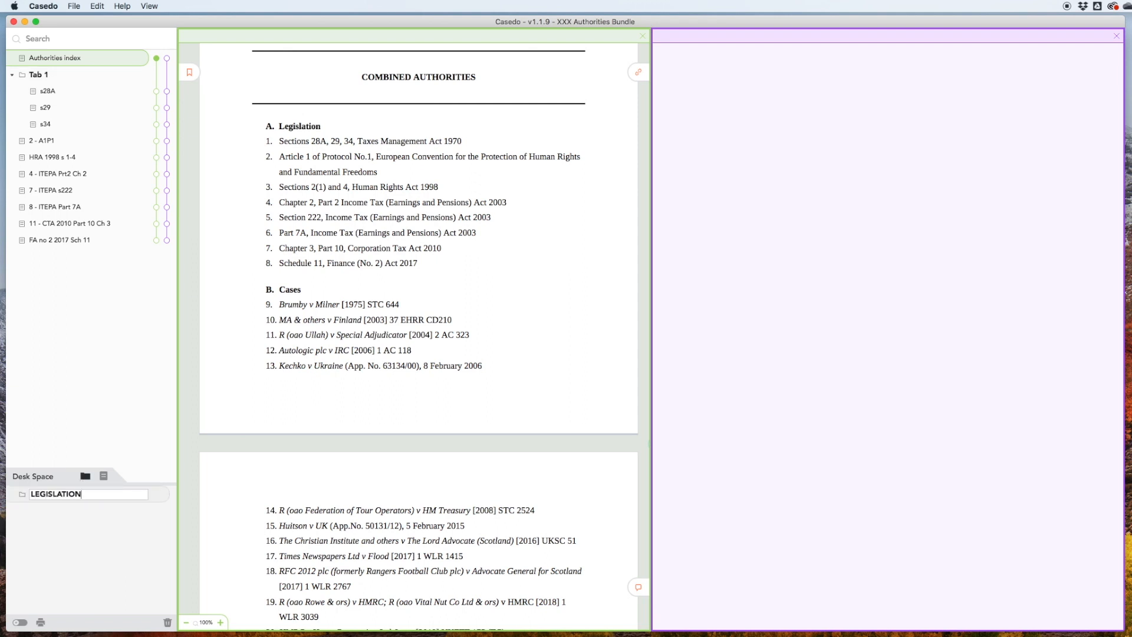
{"action": "key", "text": "Return"}
{"action": "left_click_drag", "start_coordinate": [67, 495], "coordinate": [71, 76]}
- Nest the HRA 1998 document in the LEGISLATION folder and rename it "3 - HRA 1998 s 1-4"
{"action": "left_click_drag", "start_coordinate": [40, 159], "coordinate": [53, 125]}
{"action": "double_click", "coordinate": [53, 124]}
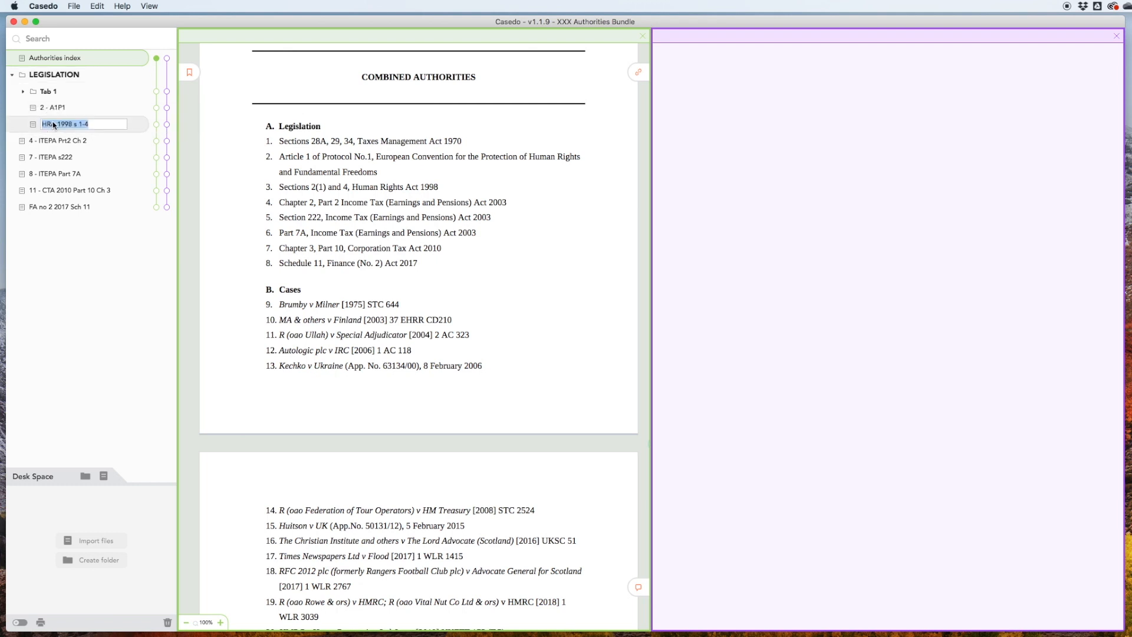
{"action": "key", "text": "Left"}
{"action": "type", "text": "3 -"}
{"action": "key", "text": "Return"}
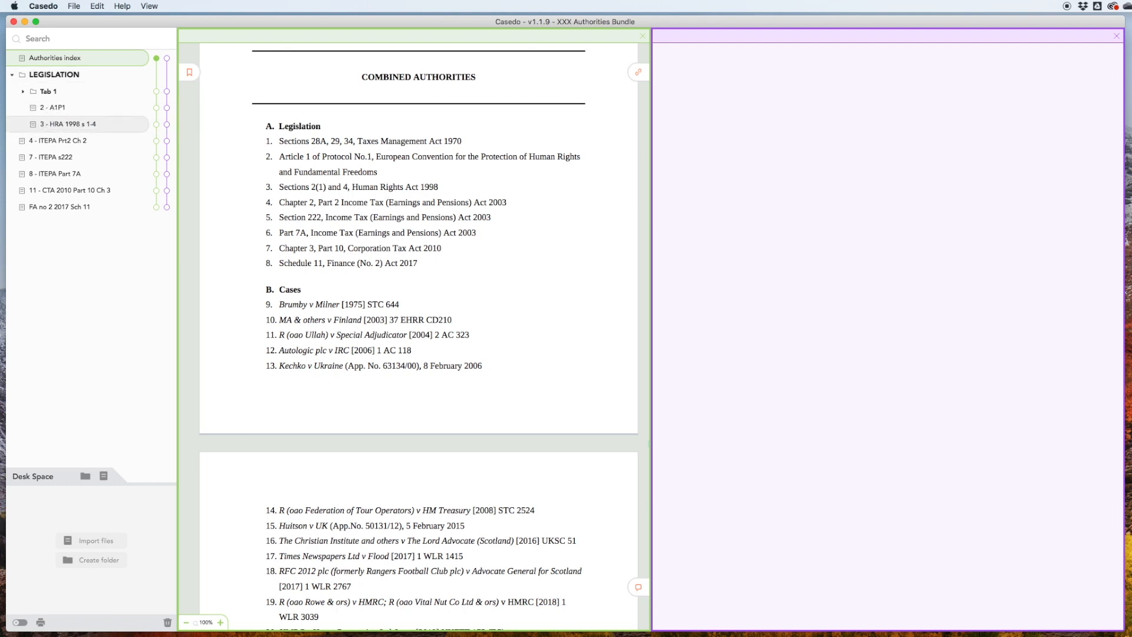
- Nest the ITEPA Prt2 Ch 2 and ITEPA s222 documents in the LEGISLATION folder, and rename the latter "5 - ITEPA s222"
{"action": "left_click_drag", "start_coordinate": [42, 140], "coordinate": [89, 152]}
{"action": "double_click", "coordinate": [60, 158]}
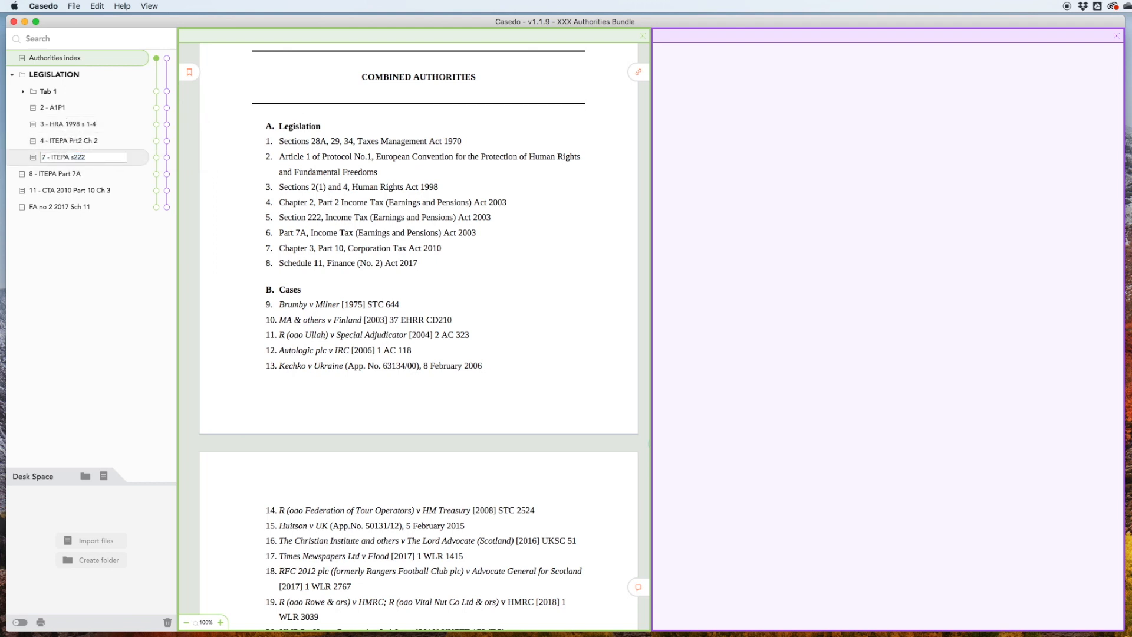
{"action": "type", "text": "5"}
{"action": "key", "text": "Return"}
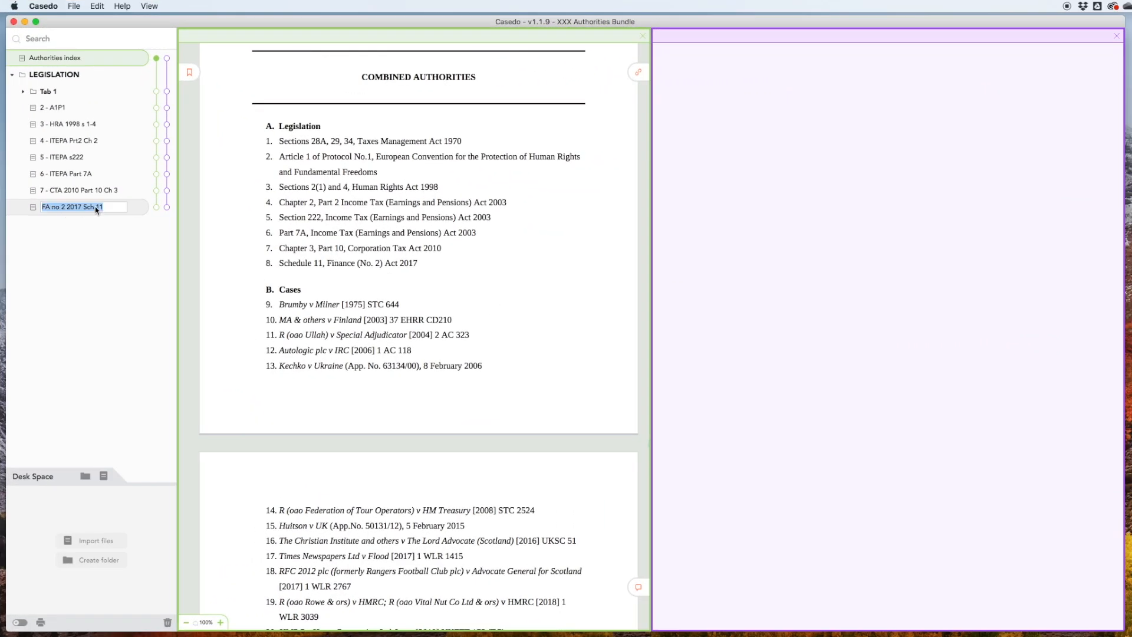
- Rename the last document in the LEGISLATION folder "8 - FA no 2 2017 Sch 11"
{"action": "key", "text": "Left"}
{"action": "type", "text": "8 -"}
{"action": "key", "text": "Return"}
- Open the Tab 1 folder in the second viewer, look through its sections to s34, and expand the folder in the index
{"action": "left_click", "coordinate": [167, 93]}
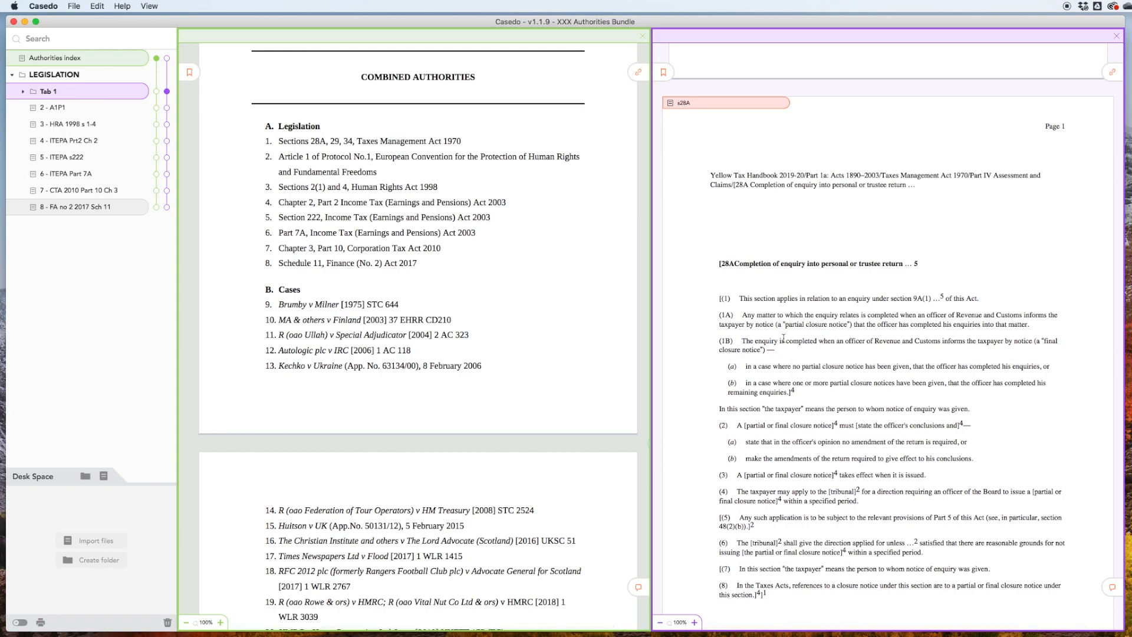
{"action": "scroll", "coordinate": [784, 347], "scroll_direction": "down", "scroll_amount": 20}
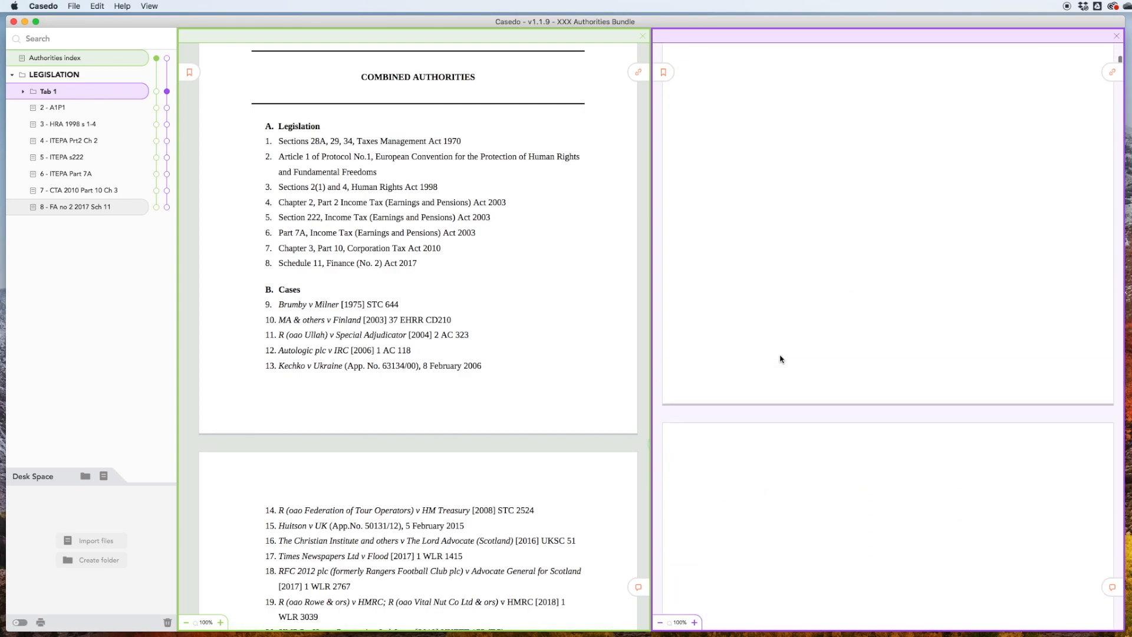
{"action": "scroll", "coordinate": [781, 359], "scroll_direction": "down", "scroll_amount": 10}
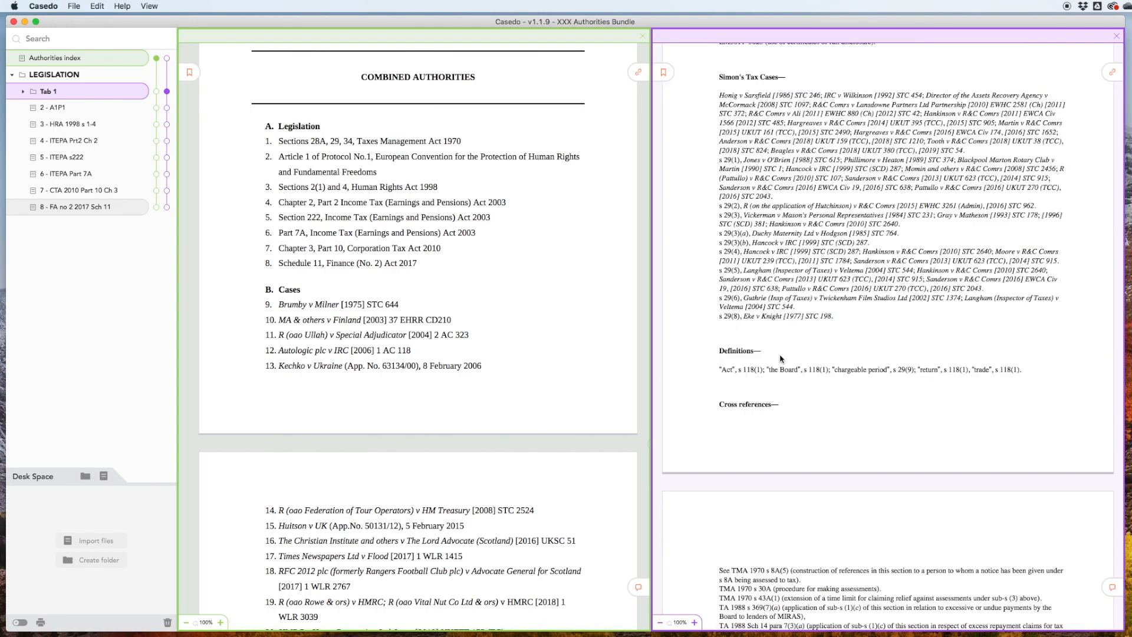
{"action": "scroll", "coordinate": [781, 358], "scroll_direction": "down", "scroll_amount": 10}
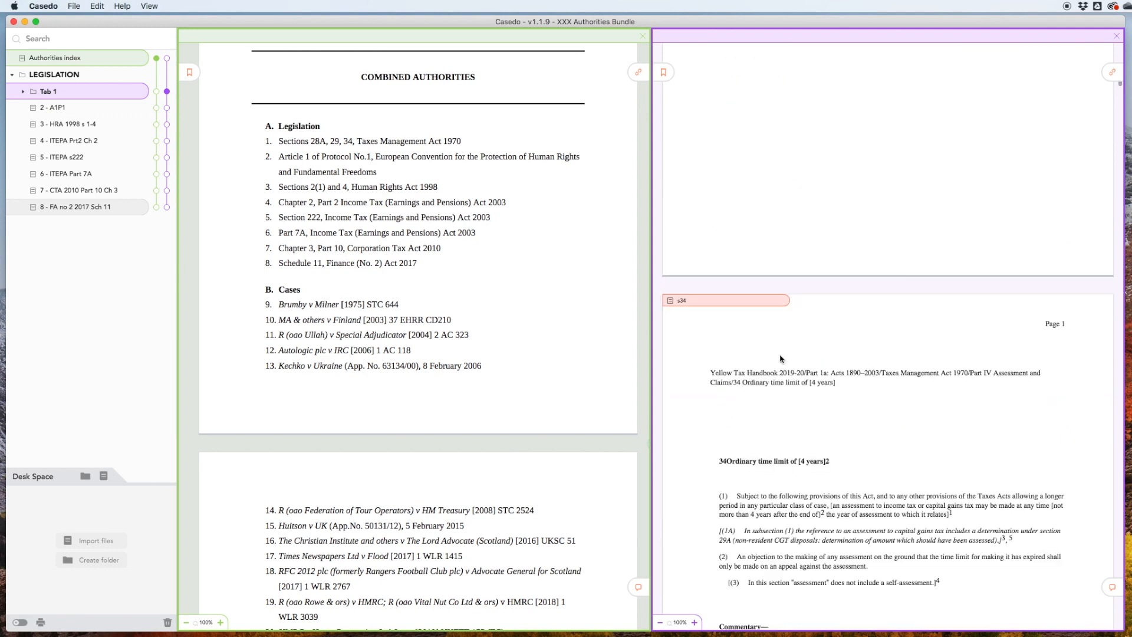
{"action": "scroll", "coordinate": [779, 358], "scroll_direction": "down", "scroll_amount": 5}
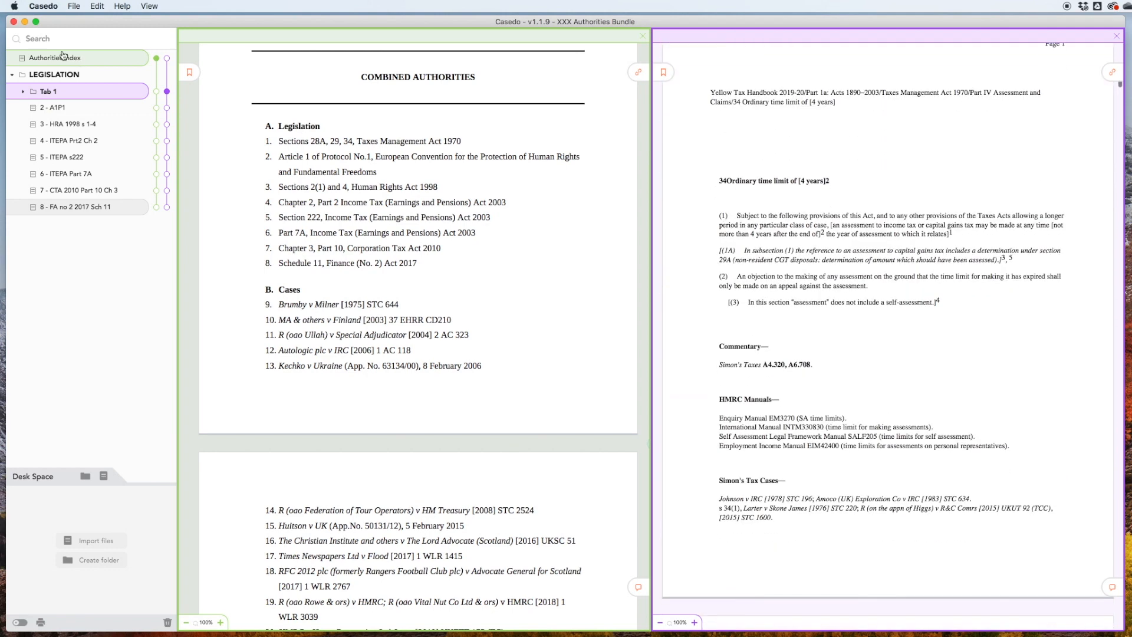
{"action": "left_click", "coordinate": [23, 92]}
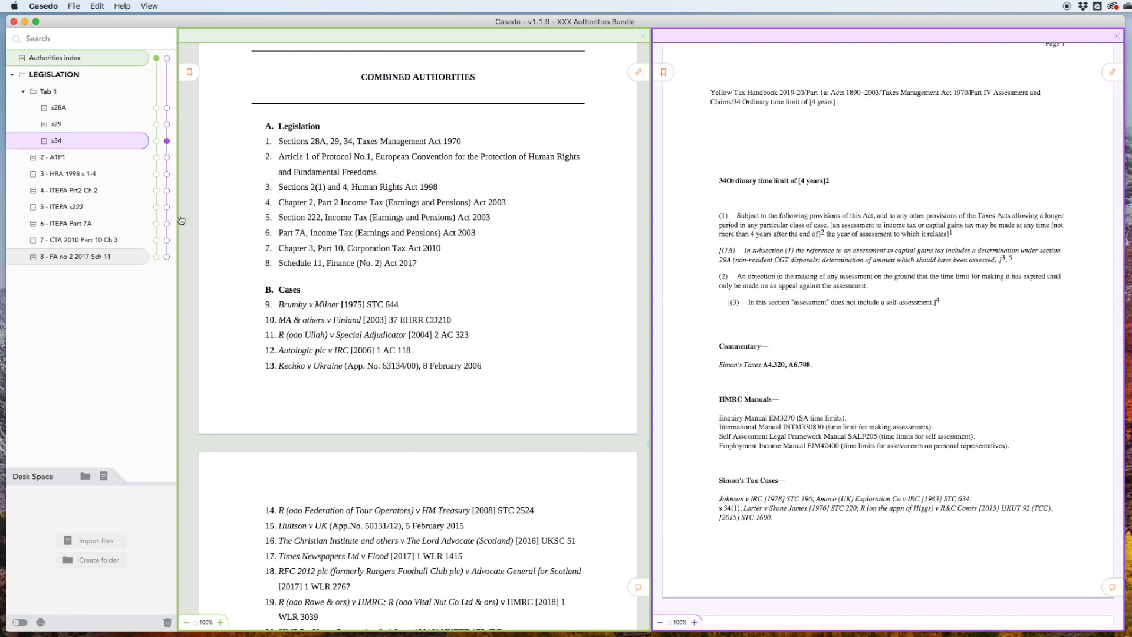
- Turn on pagination for the bundle and check the page numbers on the Authorities index and s28A
{"action": "left_click", "coordinate": [20, 621]}
{"action": "scroll", "coordinate": [918, 507], "scroll_direction": "right", "scroll_amount": 1}
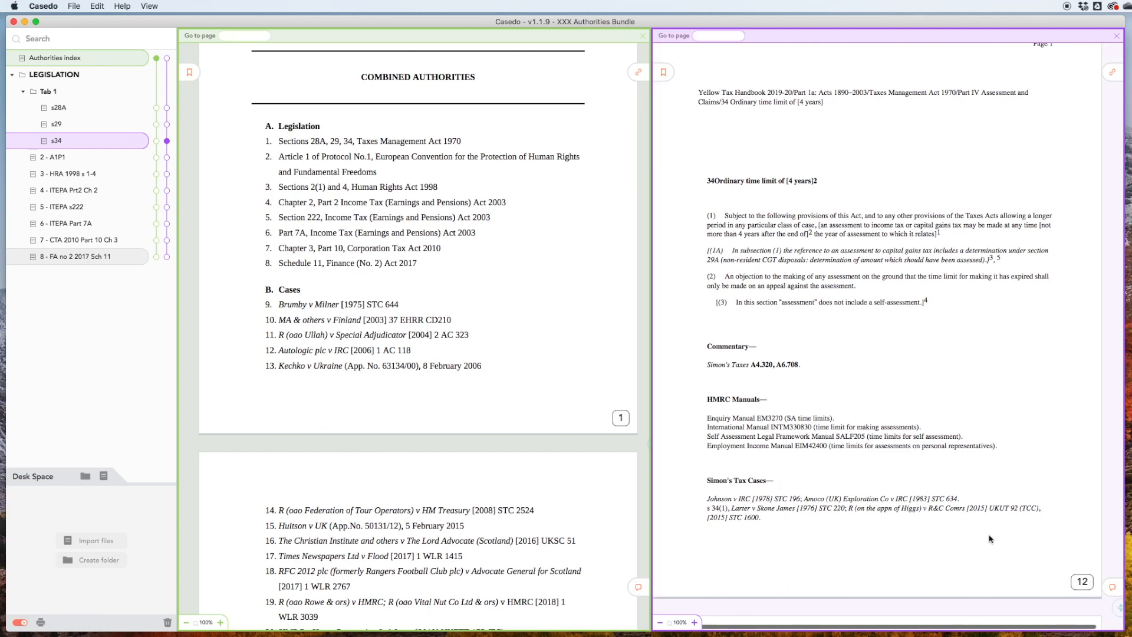
{"action": "left_click", "coordinate": [166, 109]}
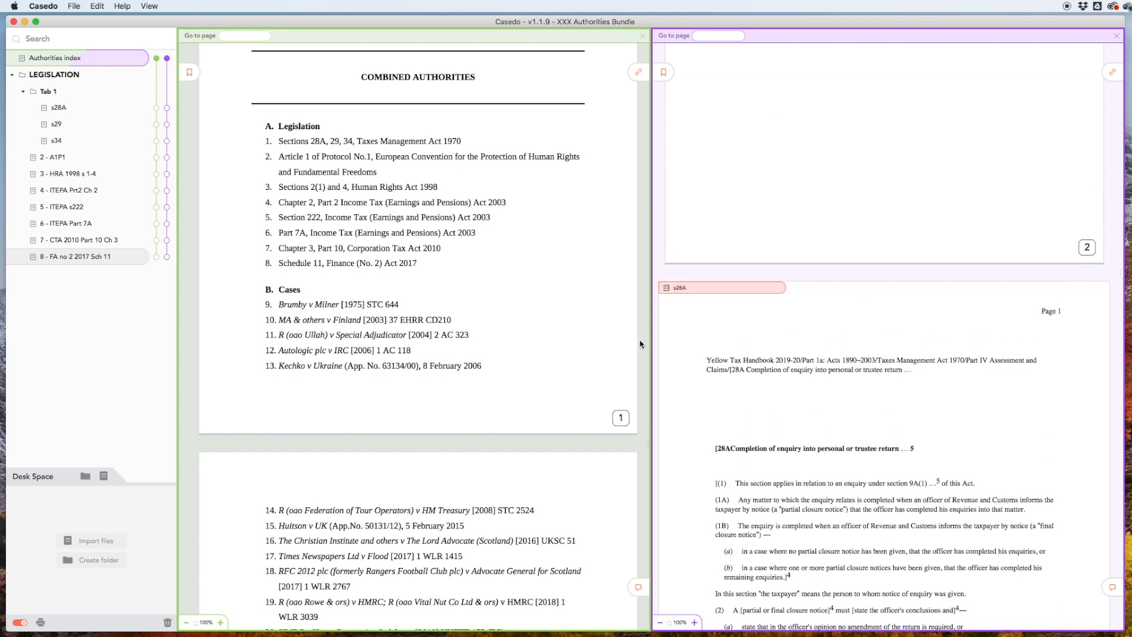
{"action": "scroll", "coordinate": [543, 245], "scroll_direction": "up", "scroll_amount": 5}
{"action": "scroll", "coordinate": [544, 314], "scroll_direction": "down", "scroll_amount": 12}
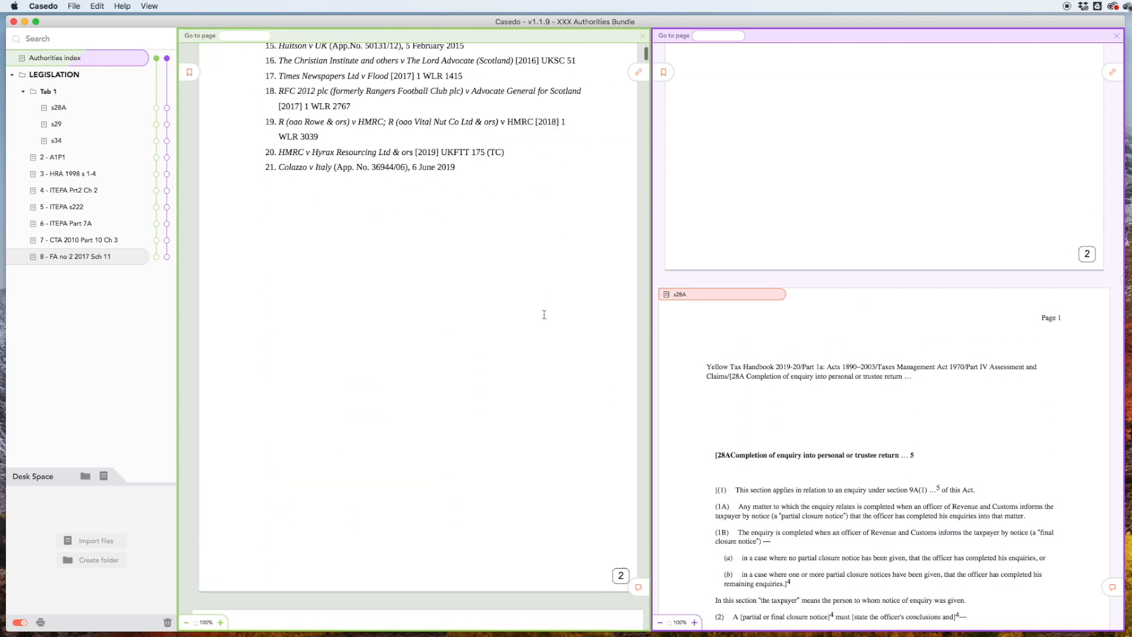
{"action": "scroll", "coordinate": [544, 315], "scroll_direction": "down", "scroll_amount": 12}
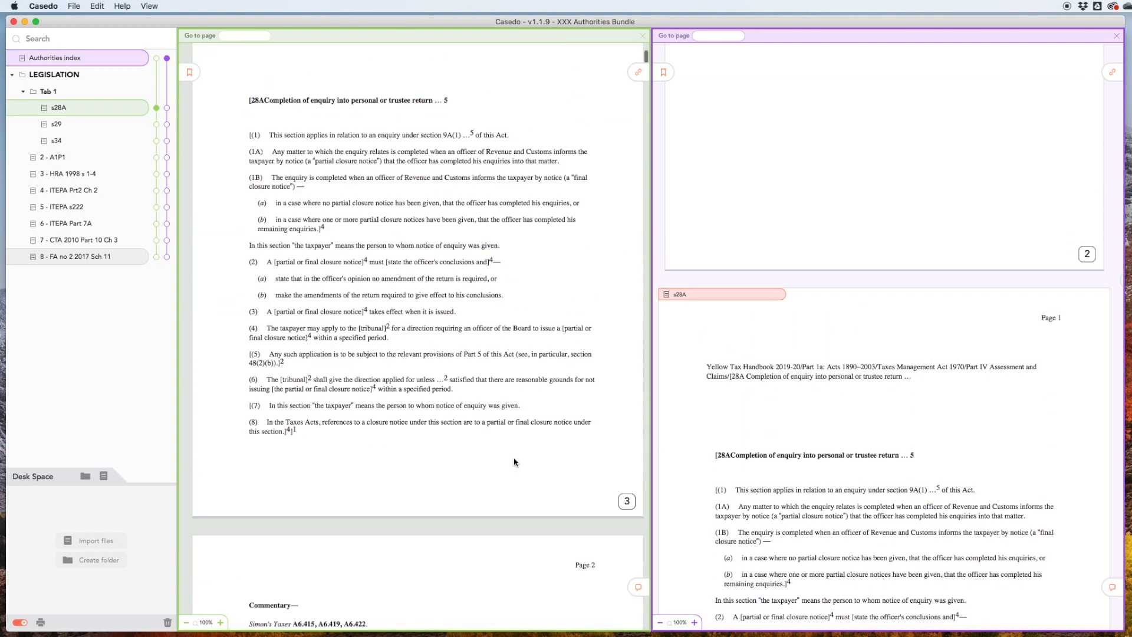
{"action": "scroll", "coordinate": [515, 462], "scroll_direction": "down", "scroll_amount": 1}
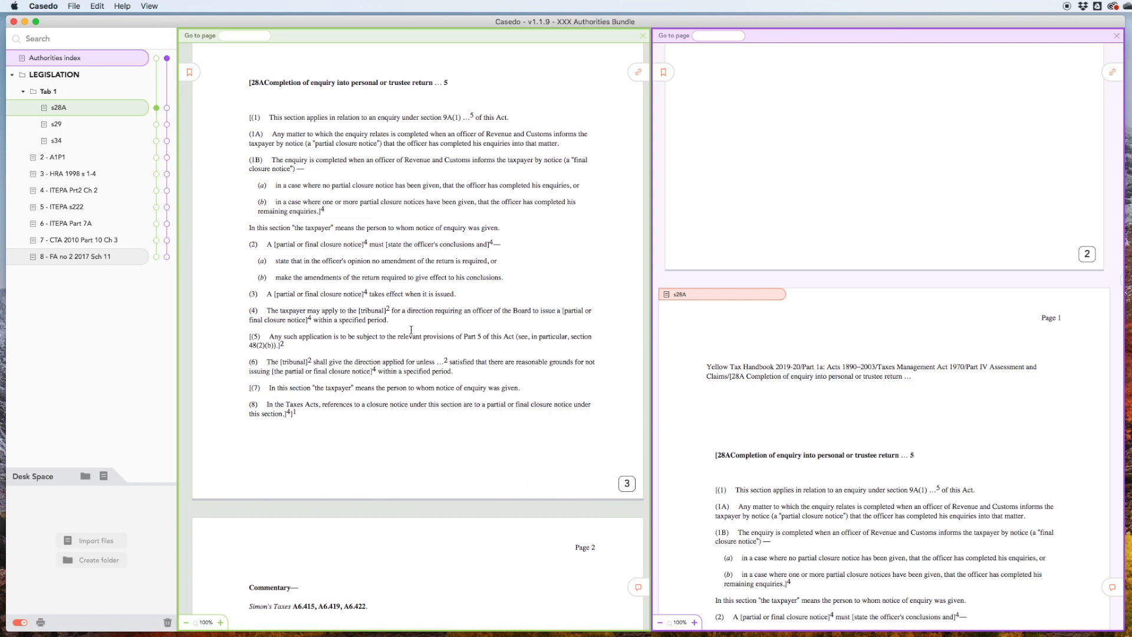
{"action": "scroll", "coordinate": [365, 177], "scroll_direction": "up", "scroll_amount": 15}
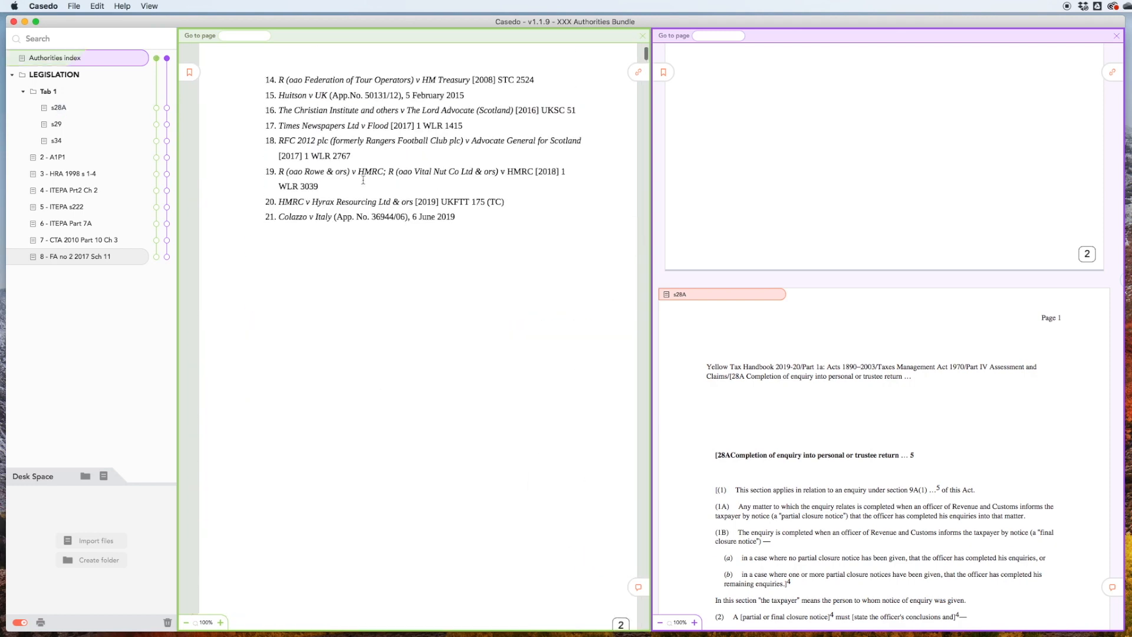
- Set the Authorities index to "Do not paginate" and check the page numbering on s28A
{"action": "left_click", "coordinate": [44, 59]}
{"action": "right_click", "coordinate": [44, 59]}
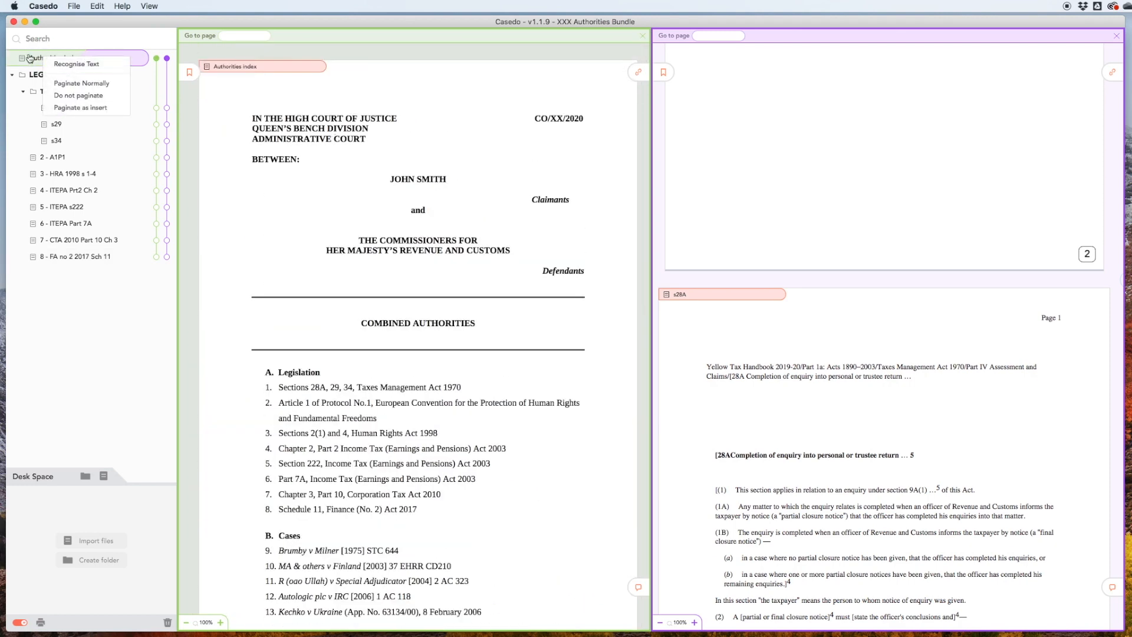
{"action": "left_click", "coordinate": [82, 97]}
{"action": "scroll", "coordinate": [413, 354], "scroll_direction": "down", "scroll_amount": 5}
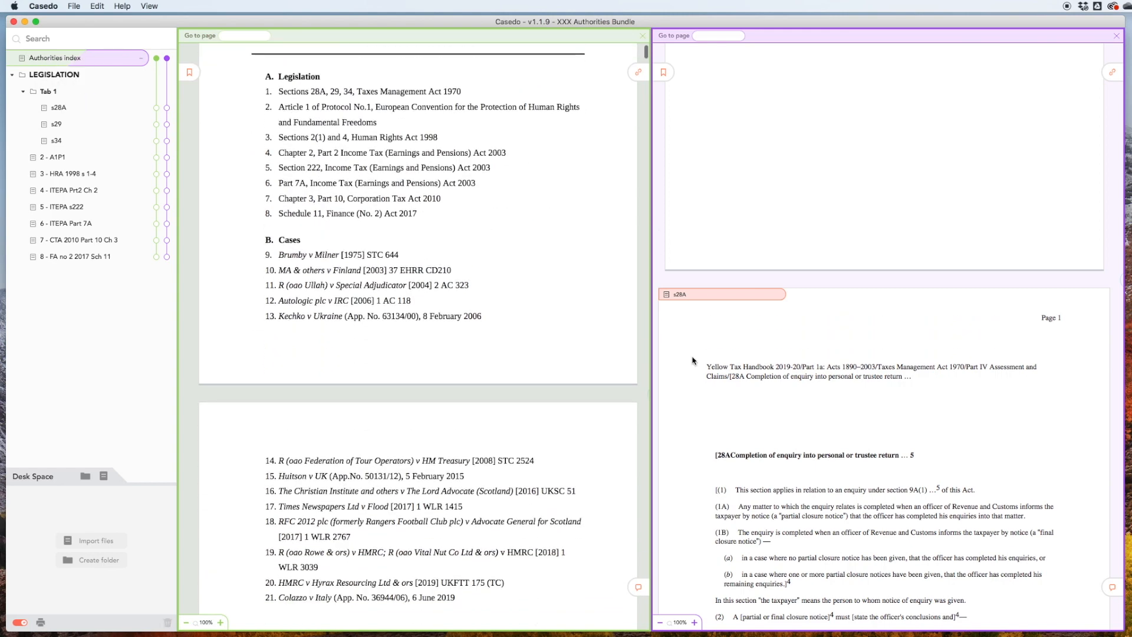
{"action": "scroll", "coordinate": [692, 361], "scroll_direction": "down", "scroll_amount": 2}
{"action": "scroll", "coordinate": [585, 361], "scroll_direction": "down", "scroll_amount": 10}
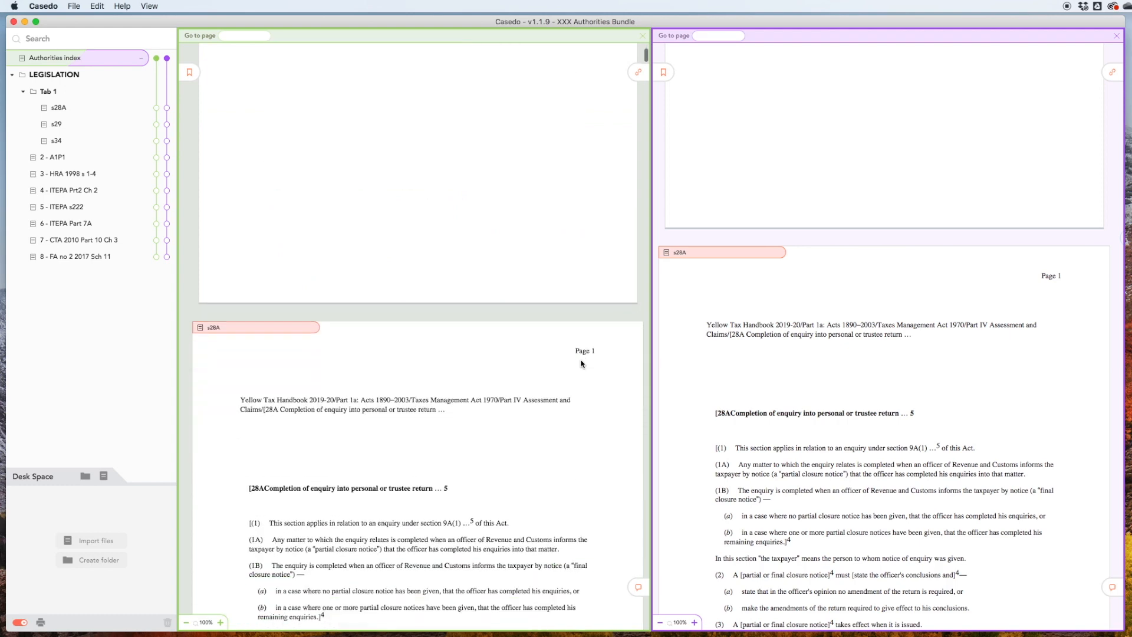
{"action": "scroll", "coordinate": [580, 364], "scroll_direction": "down", "scroll_amount": 10}
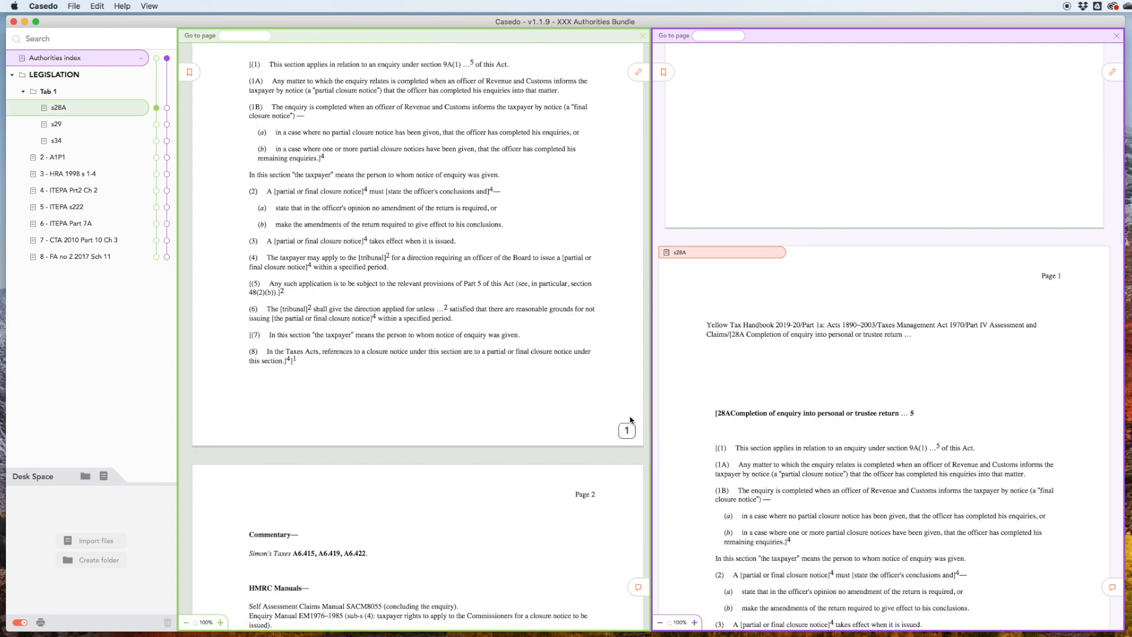
{"action": "scroll", "coordinate": [266, 226], "scroll_direction": "up", "scroll_amount": 5}
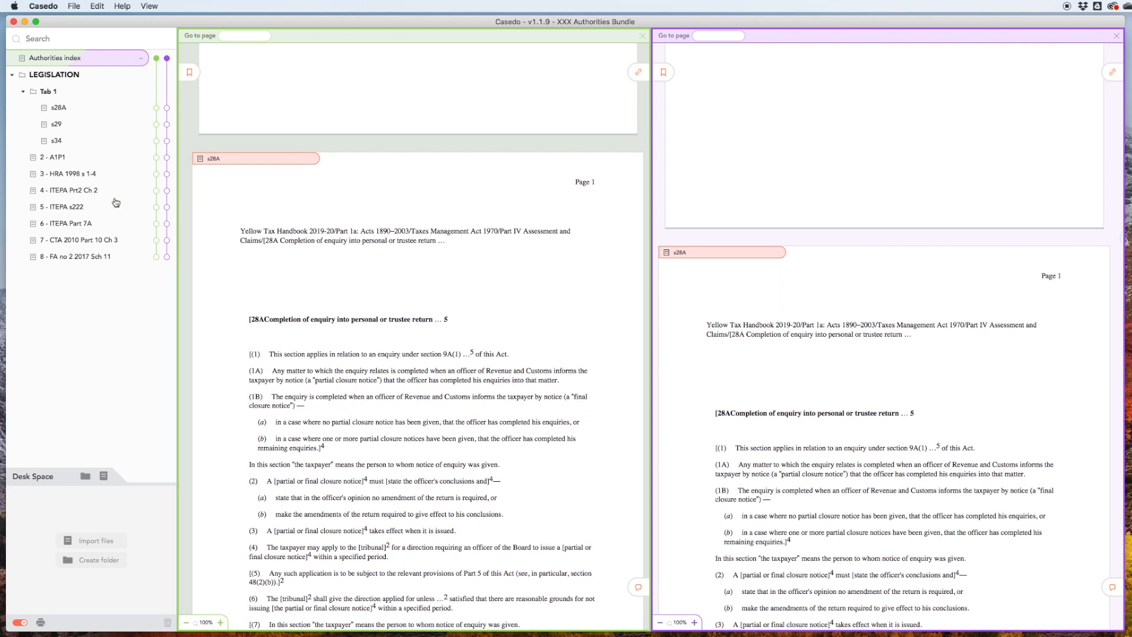
- Import all the PDFs from the Cases folder in Casedo Demos into the Desk Space
{"action": "left_click", "coordinate": [103, 478]}
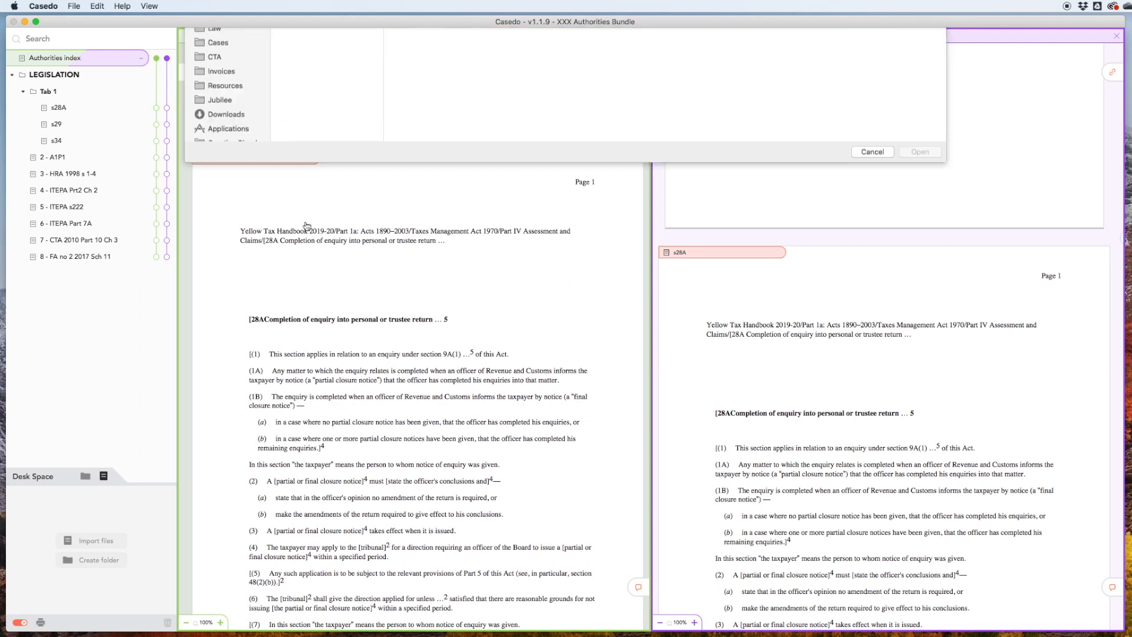
{"action": "left_click", "coordinate": [562, 40]}
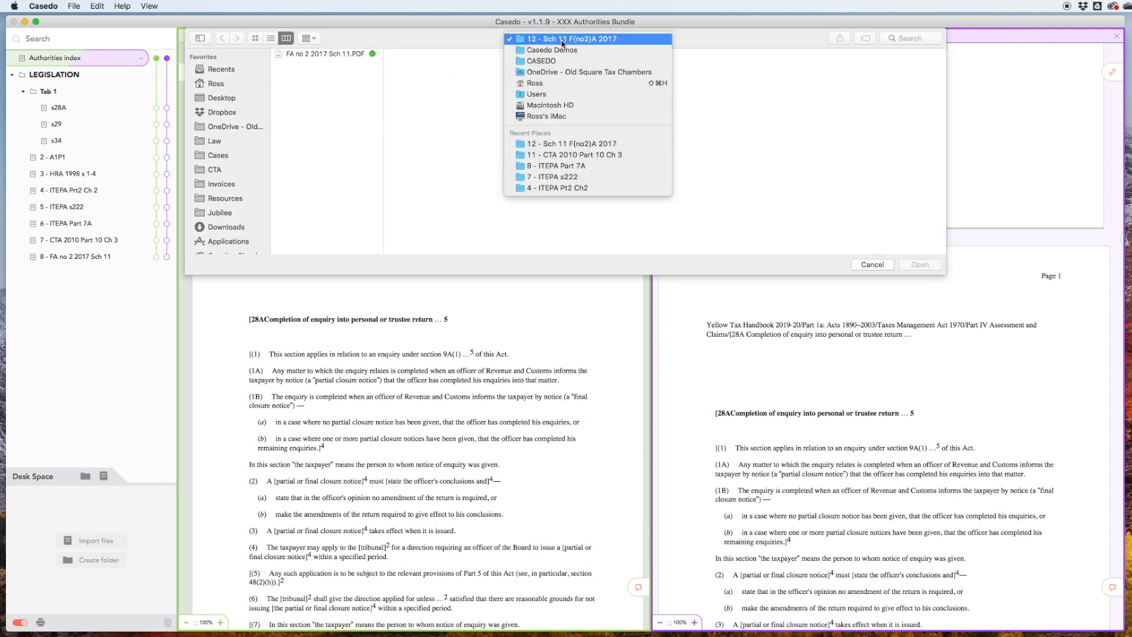
{"action": "left_click", "coordinate": [562, 50]}
{"action": "left_click", "coordinate": [539, 141]}
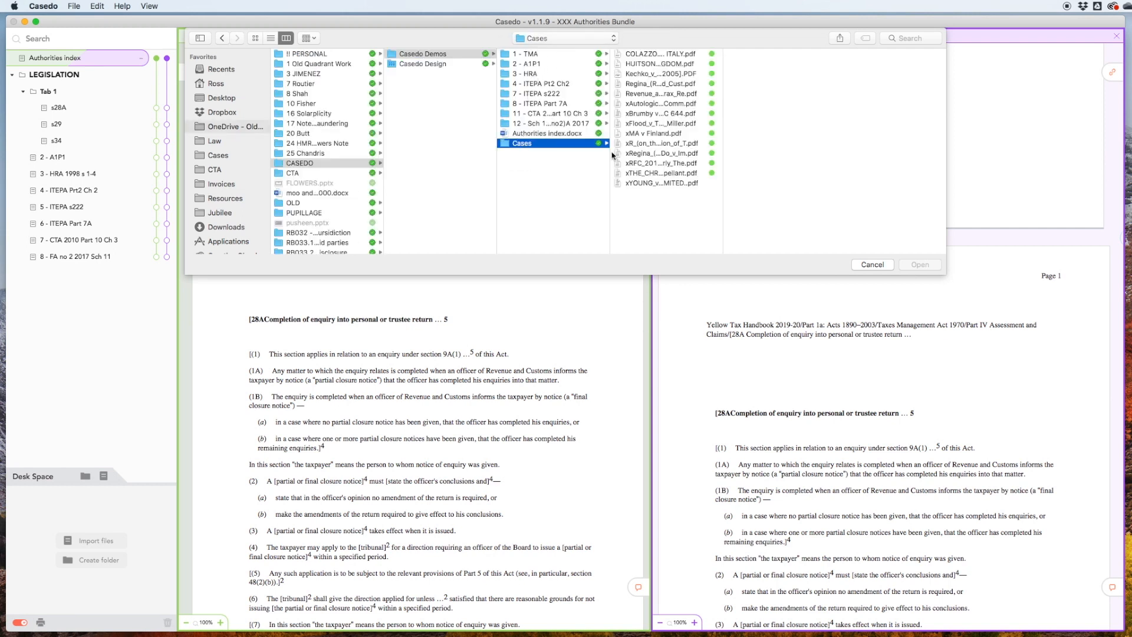
{"action": "left_click_drag", "start_coordinate": [681, 212], "coordinate": [733, 38]}
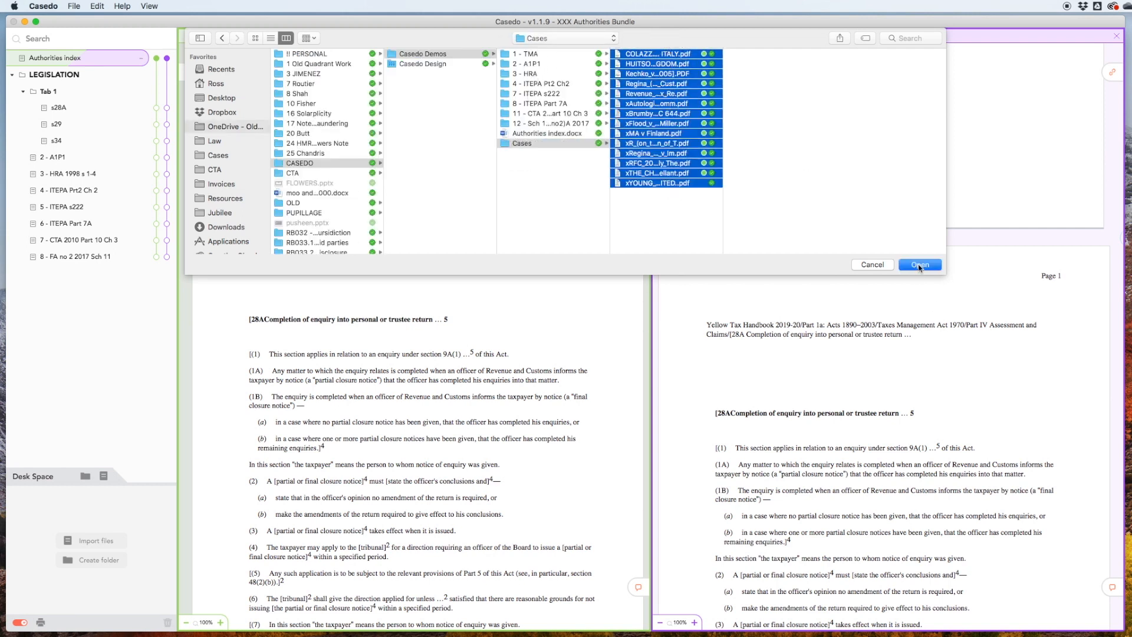
{"action": "left_click", "coordinate": [918, 265]}
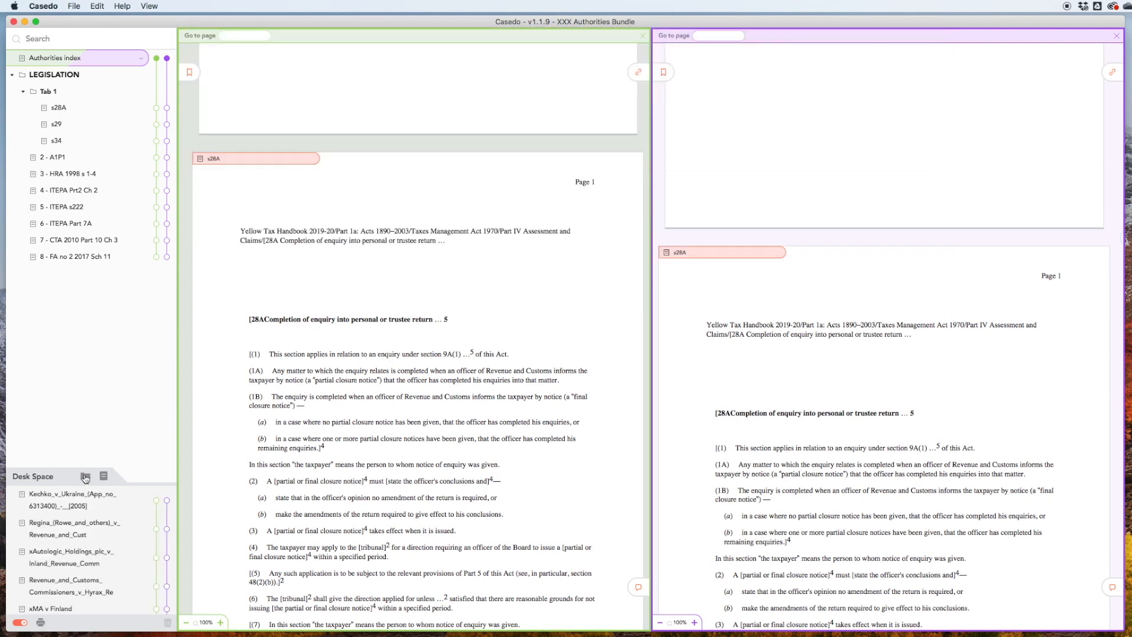
- Create a folder named "CASES" in the Desk Space and enlarge the Desk Space area
{"action": "left_click", "coordinate": [85, 477]}
{"action": "type", "text": "CASE"}
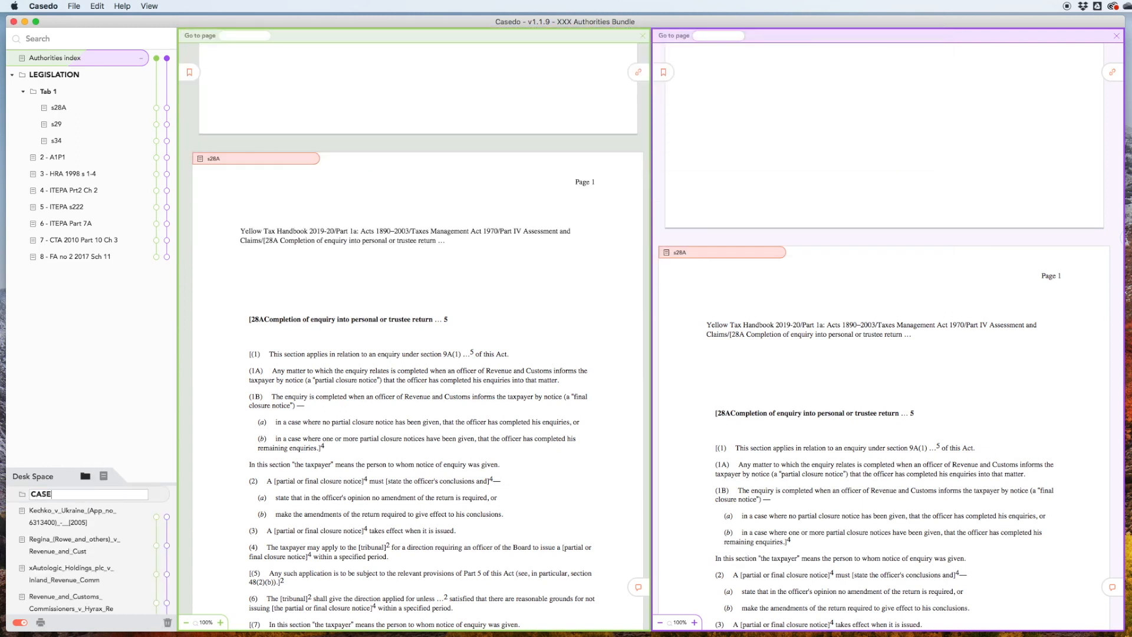
{"action": "type", "text": "S"}
{"action": "key", "text": "Return"}
{"action": "left_click_drag", "start_coordinate": [142, 483], "coordinate": [112, 324]}
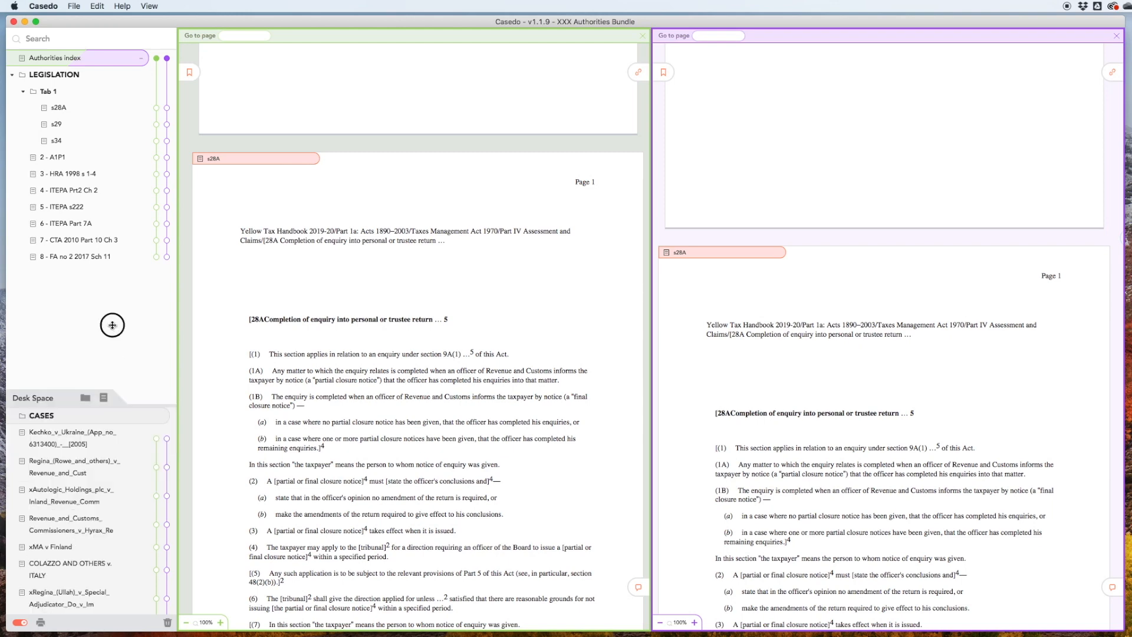
- Nest the imported cases in the CASES folder, arranged in the order of the Cases list in the Authorities index
{"action": "left_click_drag", "start_coordinate": [50, 358], "coordinate": [74, 338]}
{"action": "left_click", "coordinate": [156, 58]}
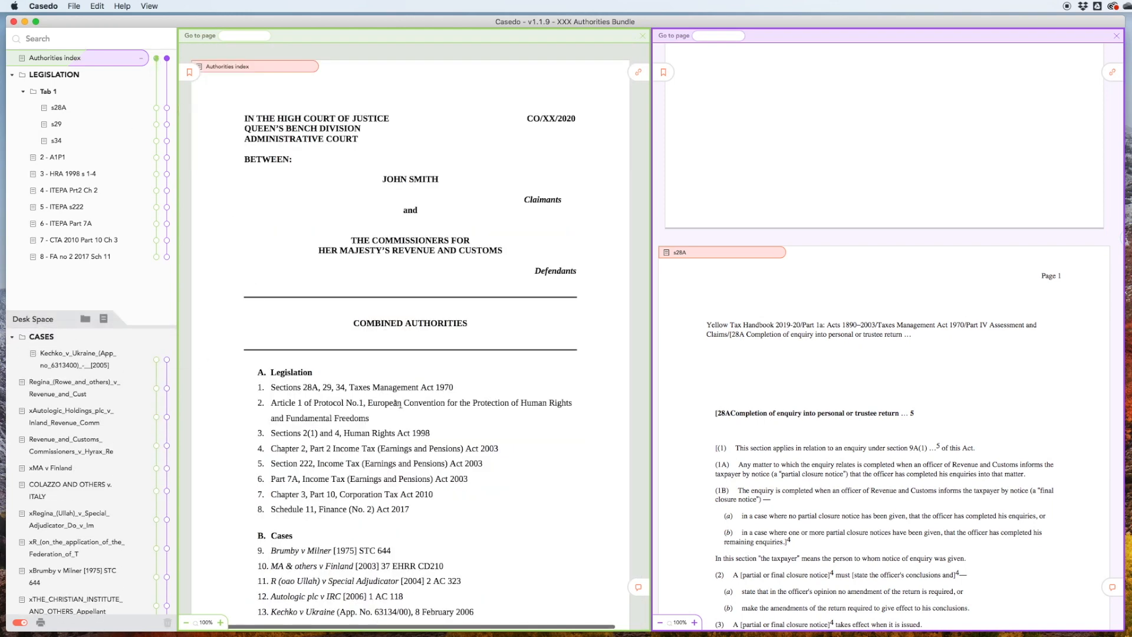
{"action": "scroll", "coordinate": [400, 405], "scroll_direction": "down", "scroll_amount": 10}
{"action": "left_click_drag", "start_coordinate": [57, 389], "coordinate": [83, 369]}
{"action": "left_click_drag", "start_coordinate": [68, 417], "coordinate": [69, 408]}
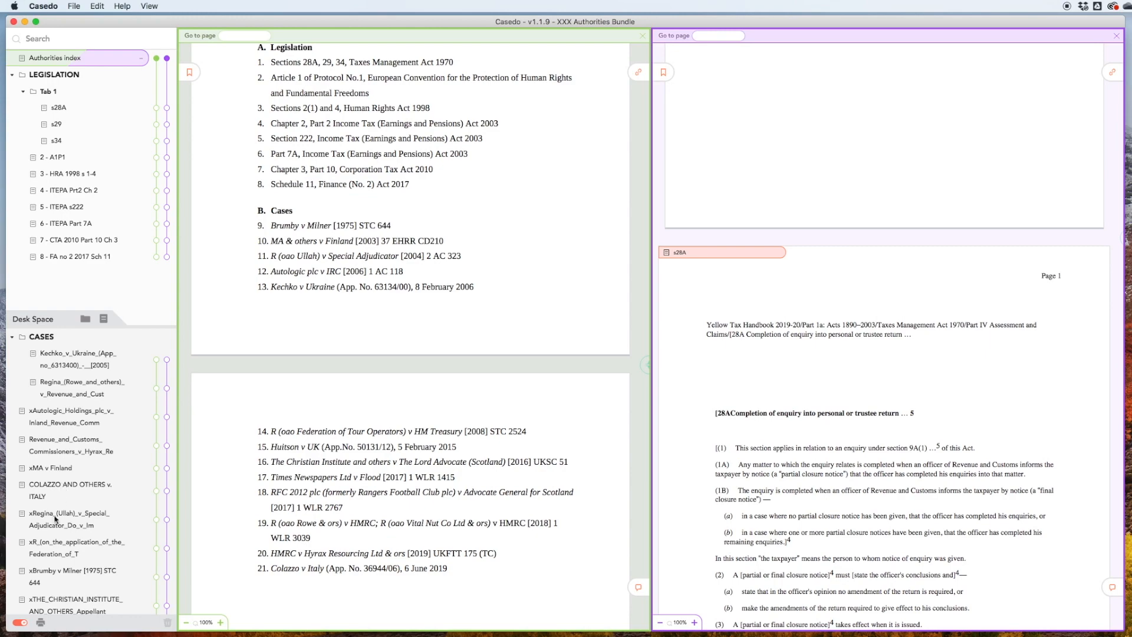
{"action": "left_click_drag", "start_coordinate": [61, 570], "coordinate": [88, 349]}
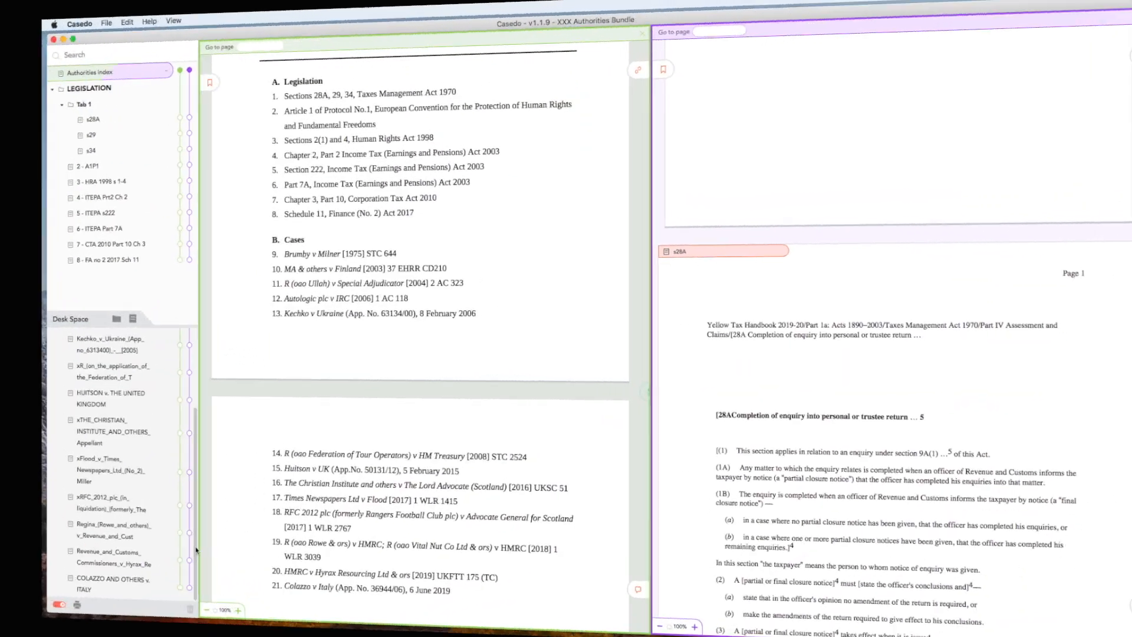
{"action": "scroll", "coordinate": [59, 377], "scroll_direction": "up", "scroll_amount": 4}
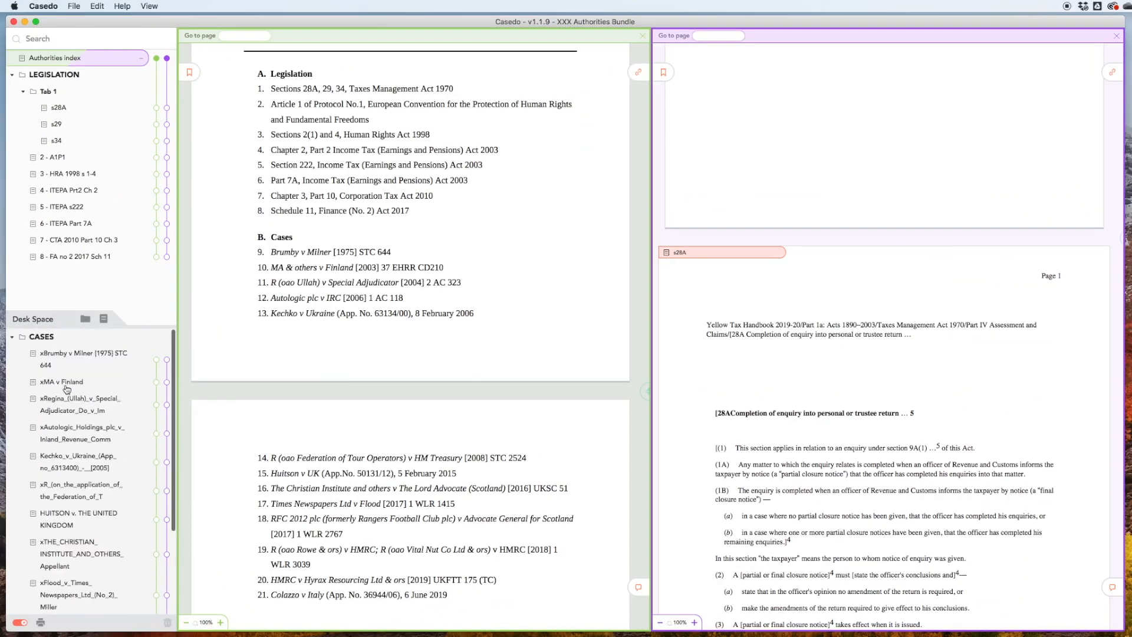
- Rename the first case in the CASES folder "9 - Brumby v Milner [1975] STC 644", removing the leading x
{"action": "double_click", "coordinate": [58, 363]}
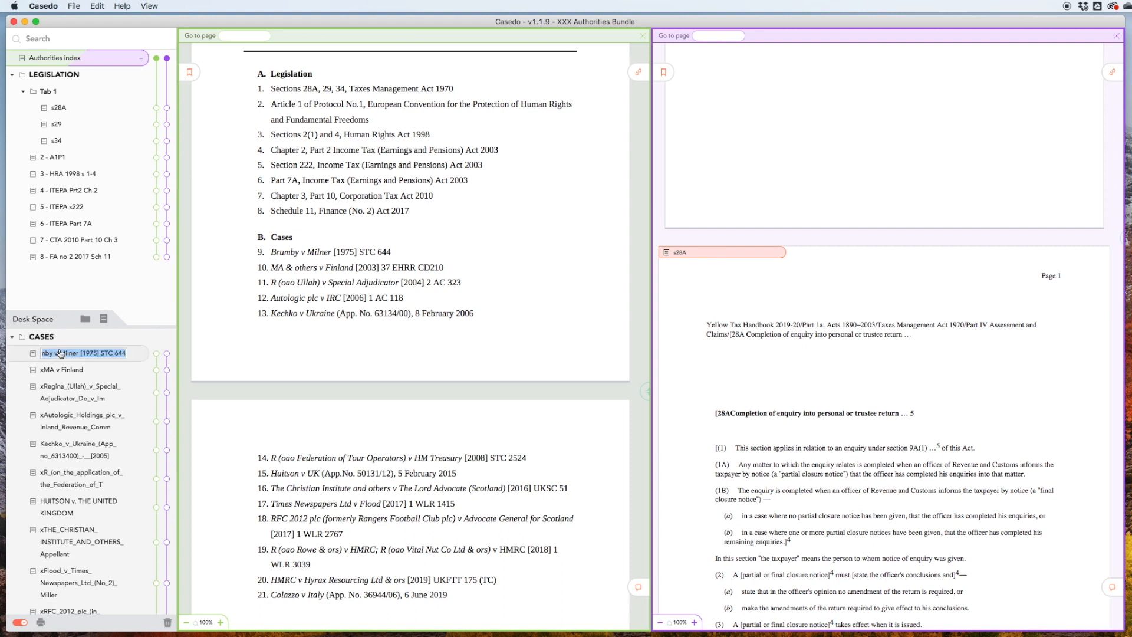
{"action": "key", "text": "Left"}
{"action": "key", "text": "Delete"}
{"action": "type", "text": "9 -"}
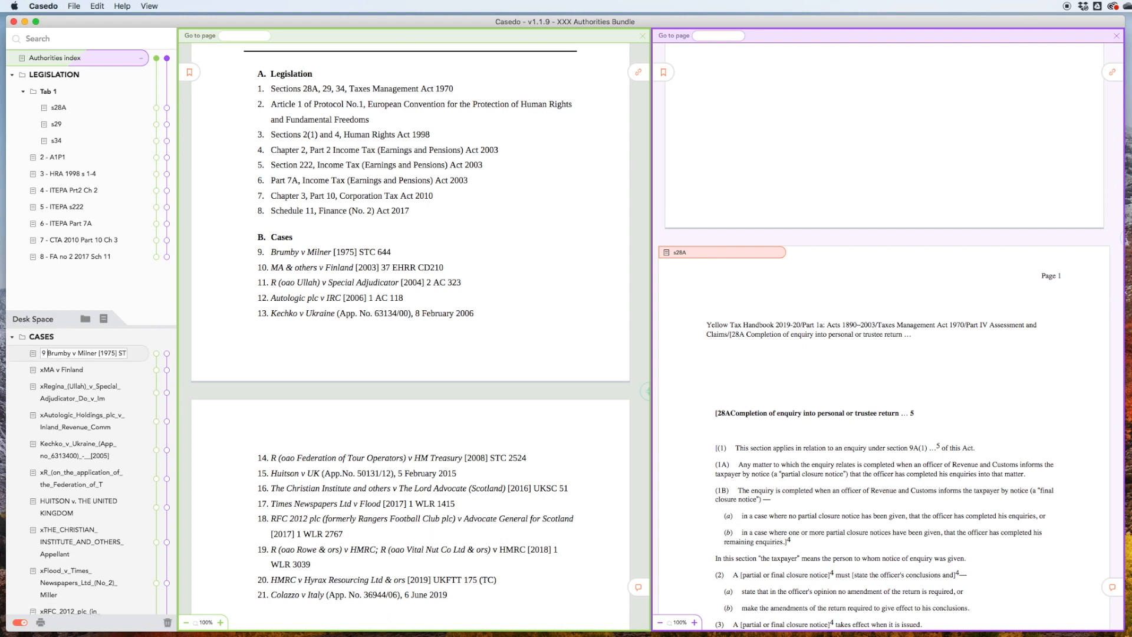
{"action": "key", "text": "Return"}
- Rename the xMA v Finland case "10 - MA v Finland", with a space after the hyphen
{"action": "double_click", "coordinate": [59, 382]}
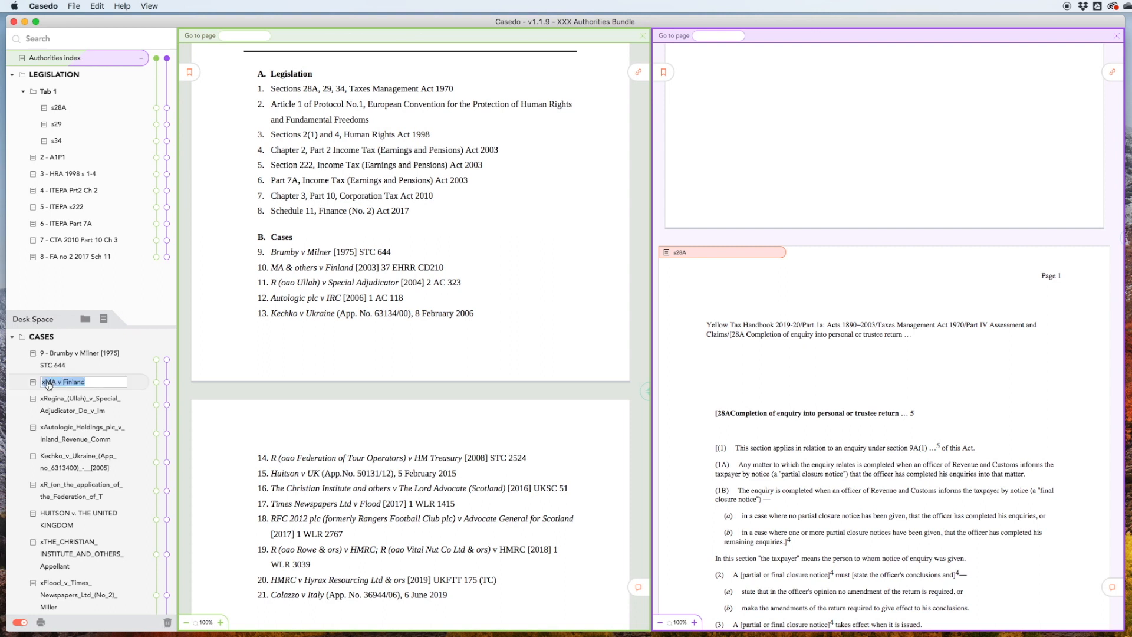
{"action": "left_click", "coordinate": [46, 382]}
{"action": "key", "text": "BackSpace"}
{"action": "type", "text": "10 -"}
{"action": "key", "text": "Return"}
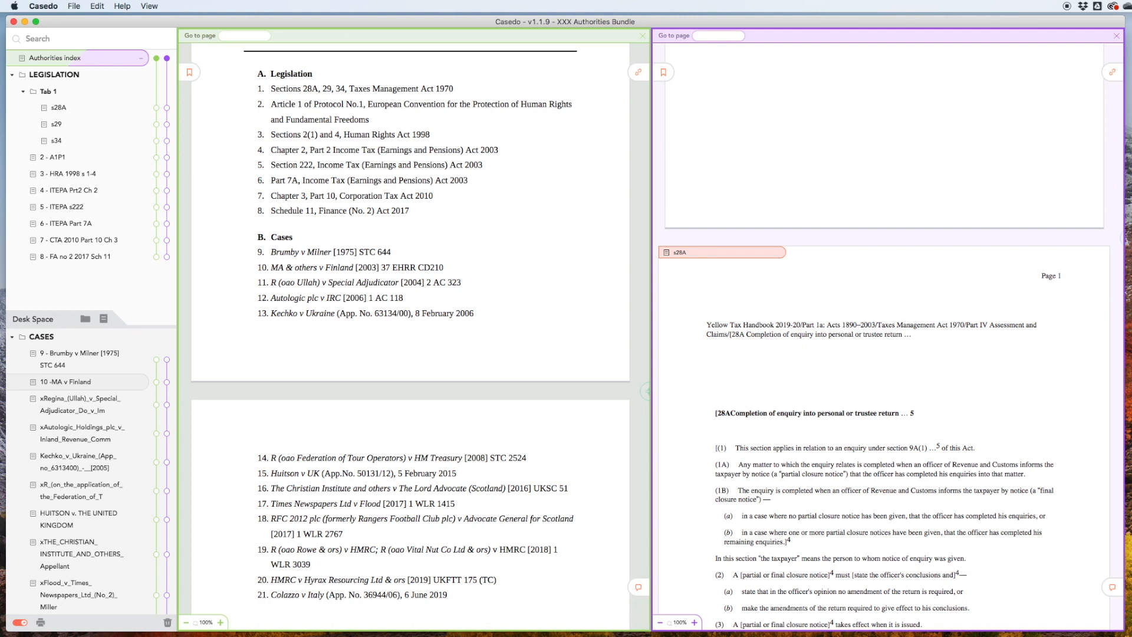
{"action": "double_click", "coordinate": [46, 382]}
{"action": "left_click", "coordinate": [55, 382]}
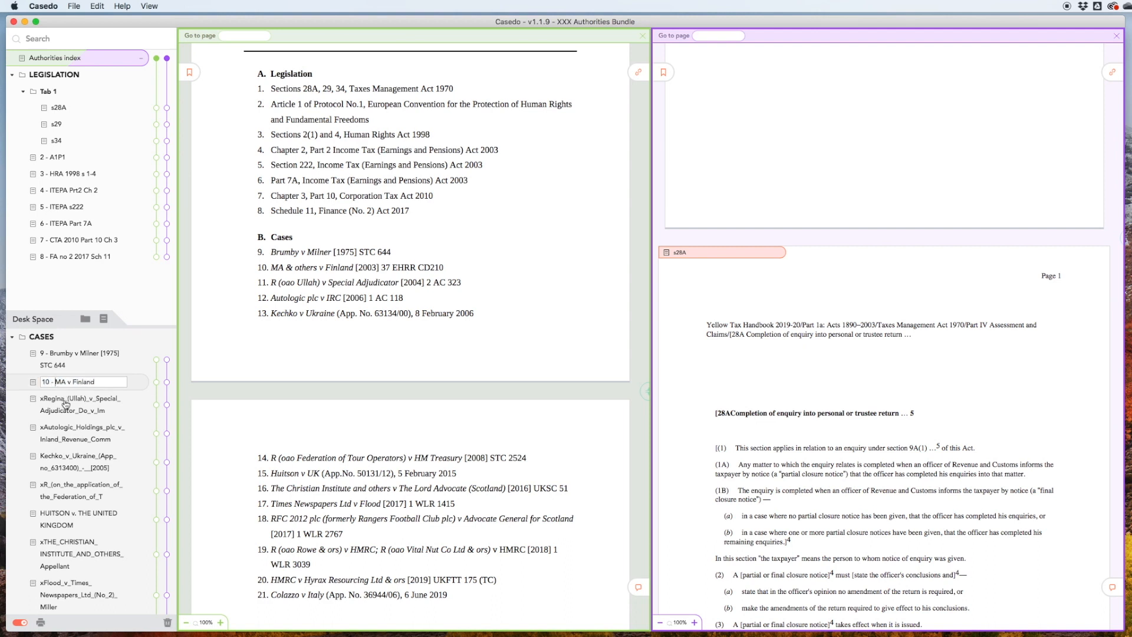
- Add the prefix "11 - " to the name of the Special Adjudicator case in the CASES folder
{"action": "double_click", "coordinate": [66, 404]}
{"action": "key", "text": "Left"}
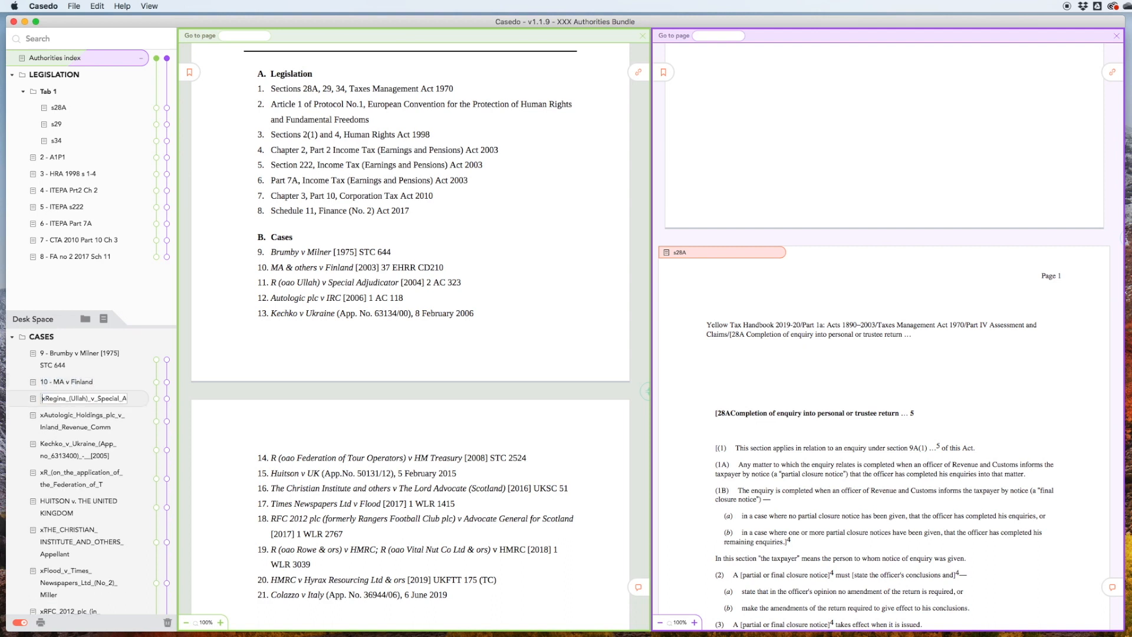
{"action": "type", "text": "11 -"}
{"action": "key", "text": "Return"}
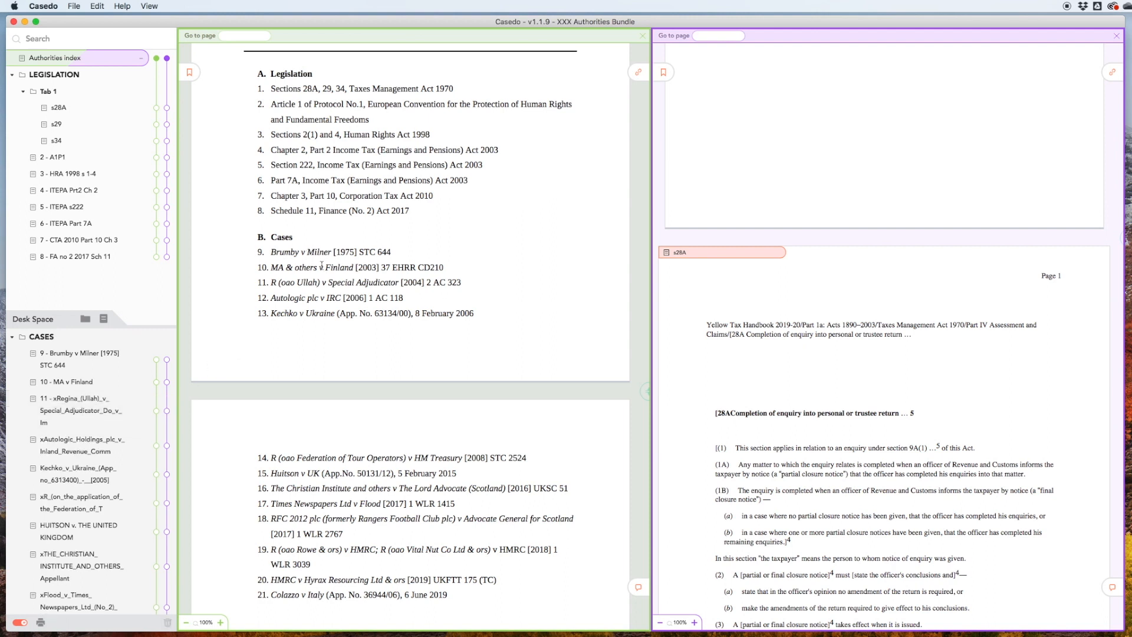
- Rename the Autologic case in the CASES folder with its index entry, "12.Autologic plc v IRC [2006] 1 AC 118"
{"action": "left_click_drag", "start_coordinate": [422, 300], "coordinate": [247, 298]}
{"action": "key", "text": "super+c"}
{"action": "double_click", "coordinate": [74, 443]}
{"action": "key", "text": "super+v"}
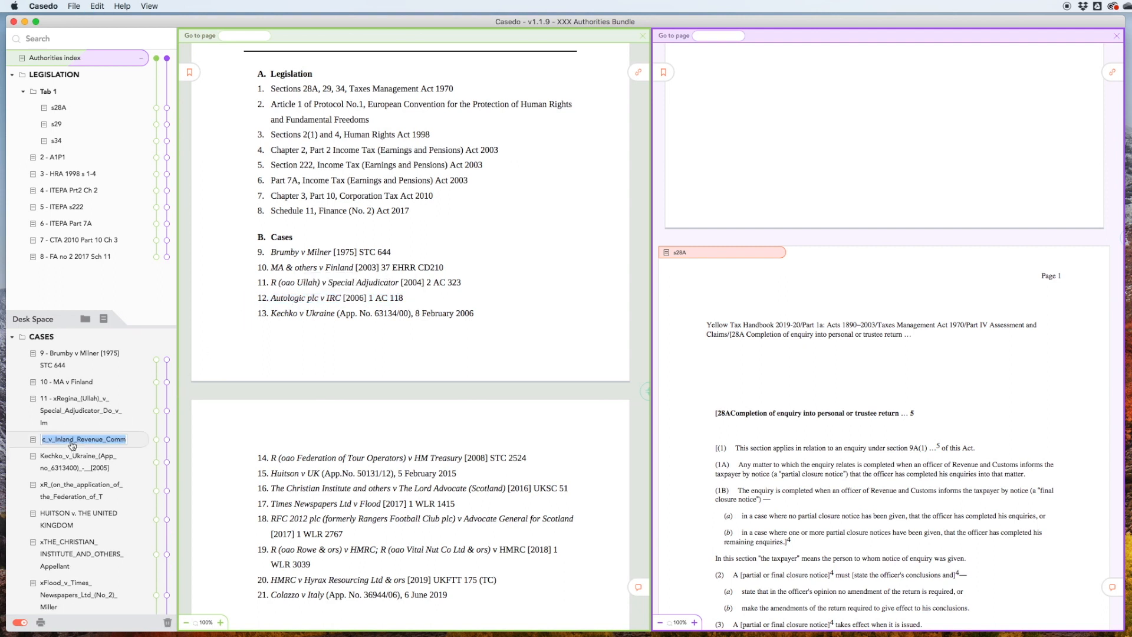
{"action": "key", "text": "Return"}
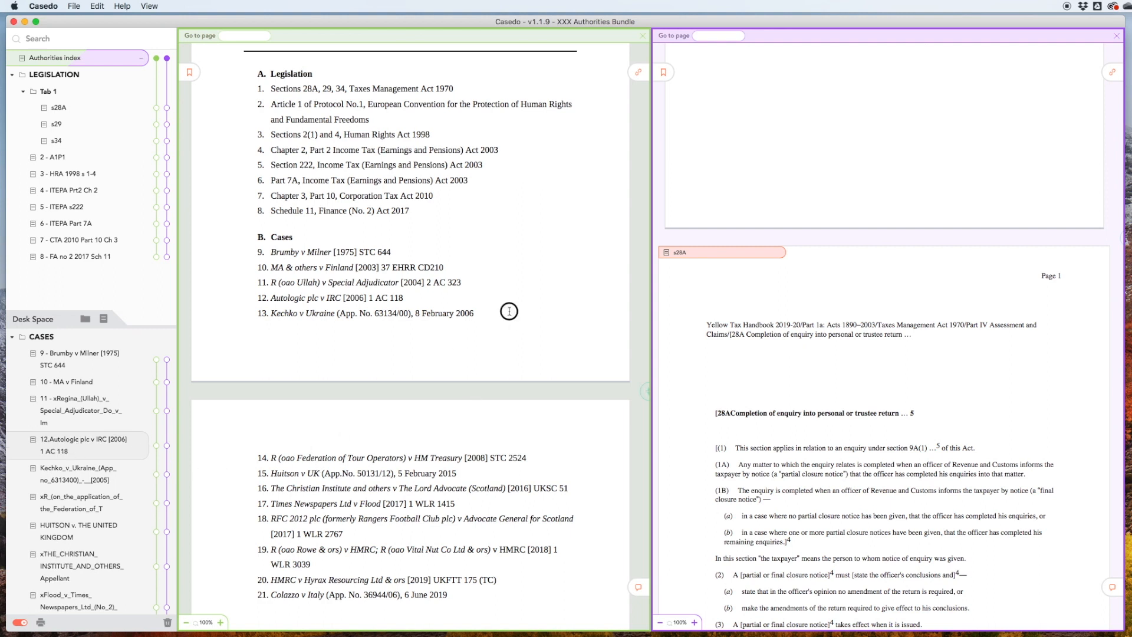
- Rename the Kechko case "13.Kechko v Ukraine (App. No. 63134/00), 8 February 2006" from its index entry, and select entry 14 in the index
{"action": "left_click_drag", "start_coordinate": [508, 311], "coordinate": [247, 315]}
{"action": "key", "text": "super+c"}
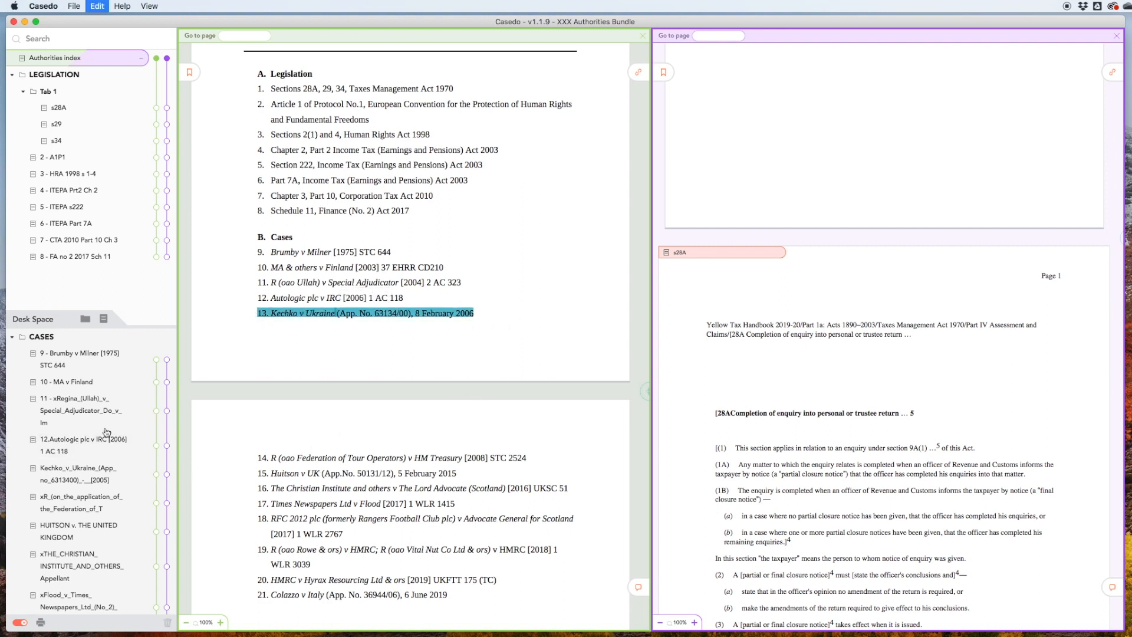
{"action": "double_click", "coordinate": [70, 474]}
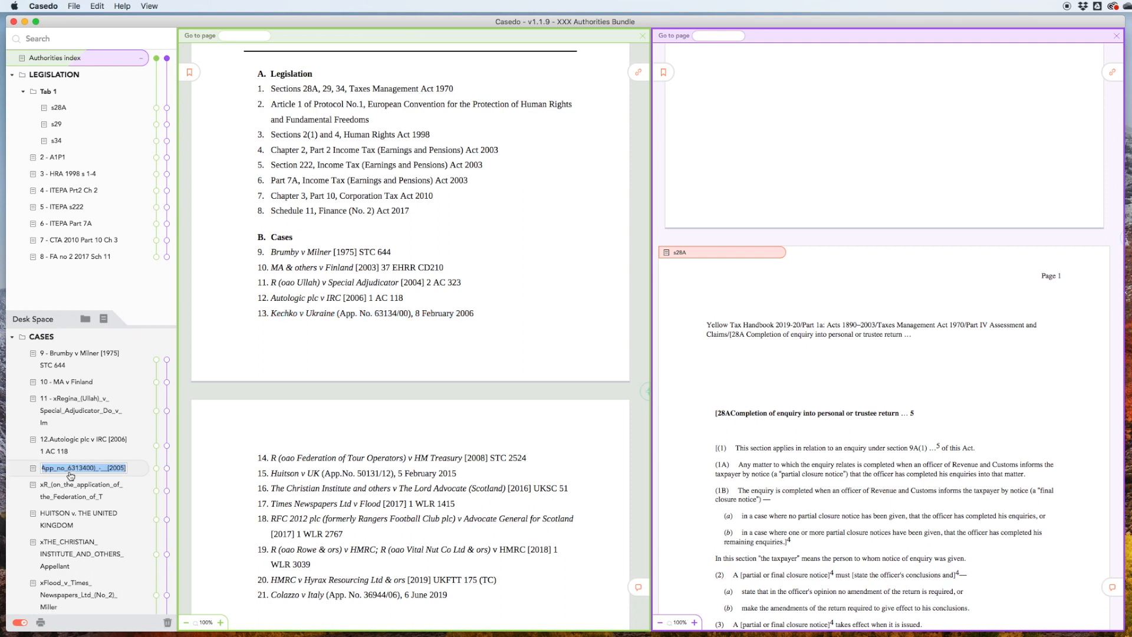
{"action": "key", "text": "super+v"}
{"action": "key", "text": "Return"}
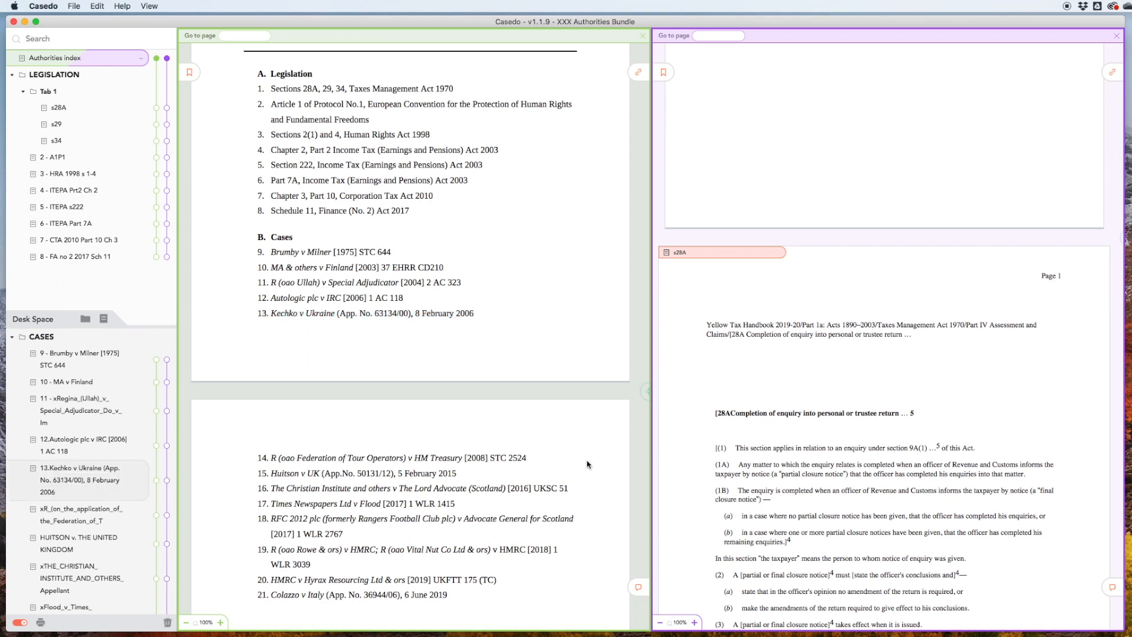
{"action": "left_click_drag", "start_coordinate": [587, 464], "coordinate": [246, 463]}
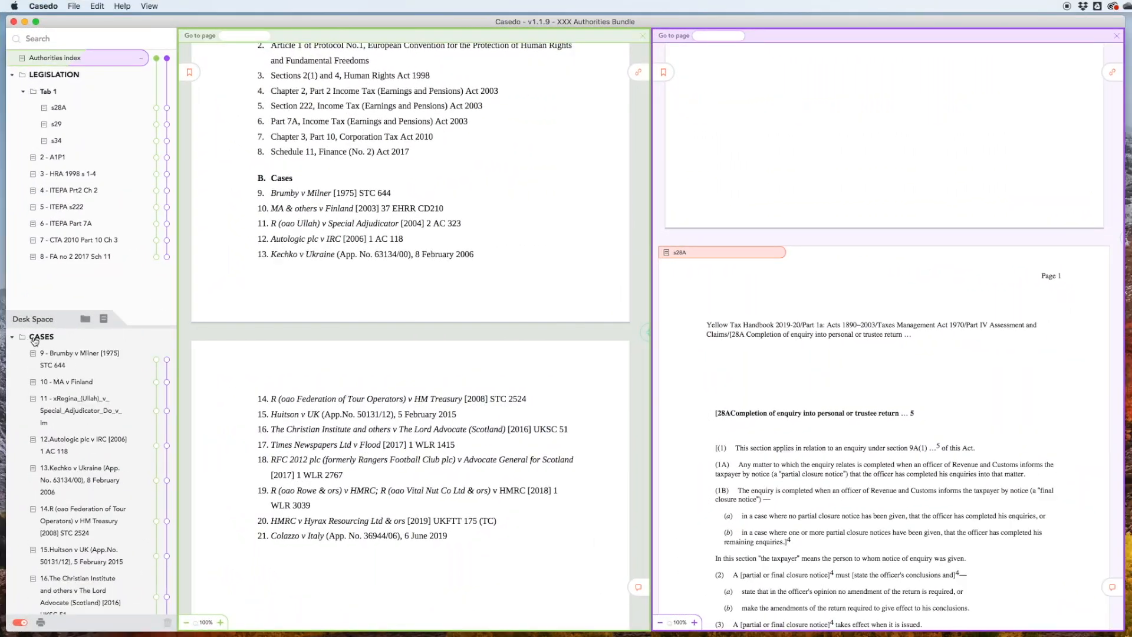
- Move the CASES folder out of the Desk Space into the bundle, directly below the LEGISLATION folder
{"action": "left_click_drag", "start_coordinate": [35, 340], "coordinate": [72, 287]}
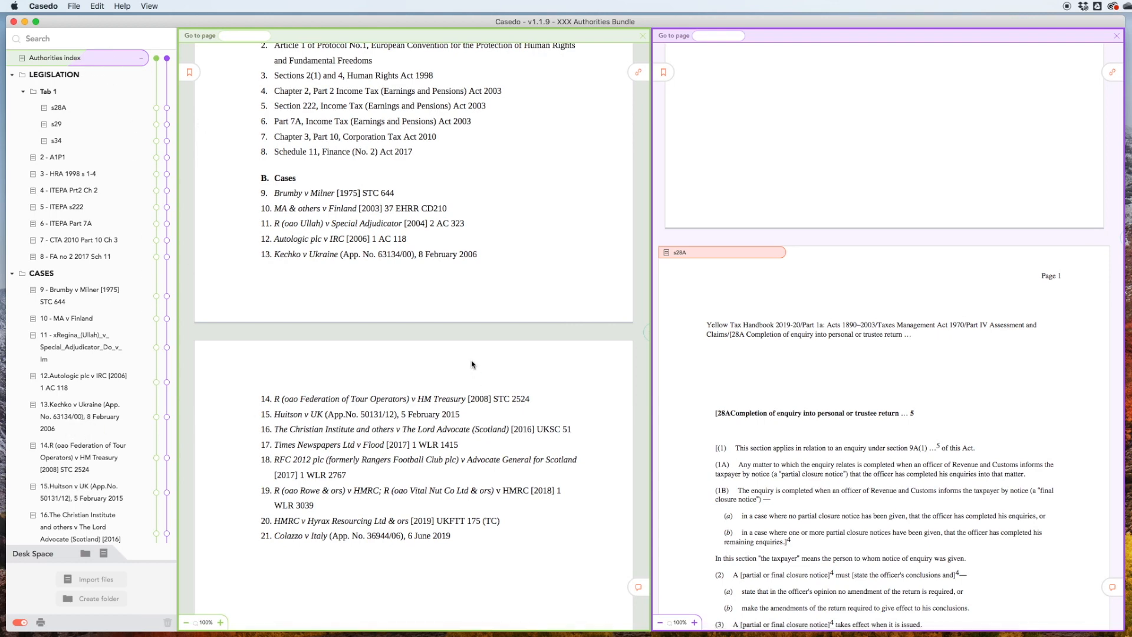
- Check the page numbering from the end of the Authorities index through s28A, s29 and the Special Adjudicator case
{"action": "scroll", "coordinate": [404, 483], "scroll_direction": "down", "scroll_amount": 10}
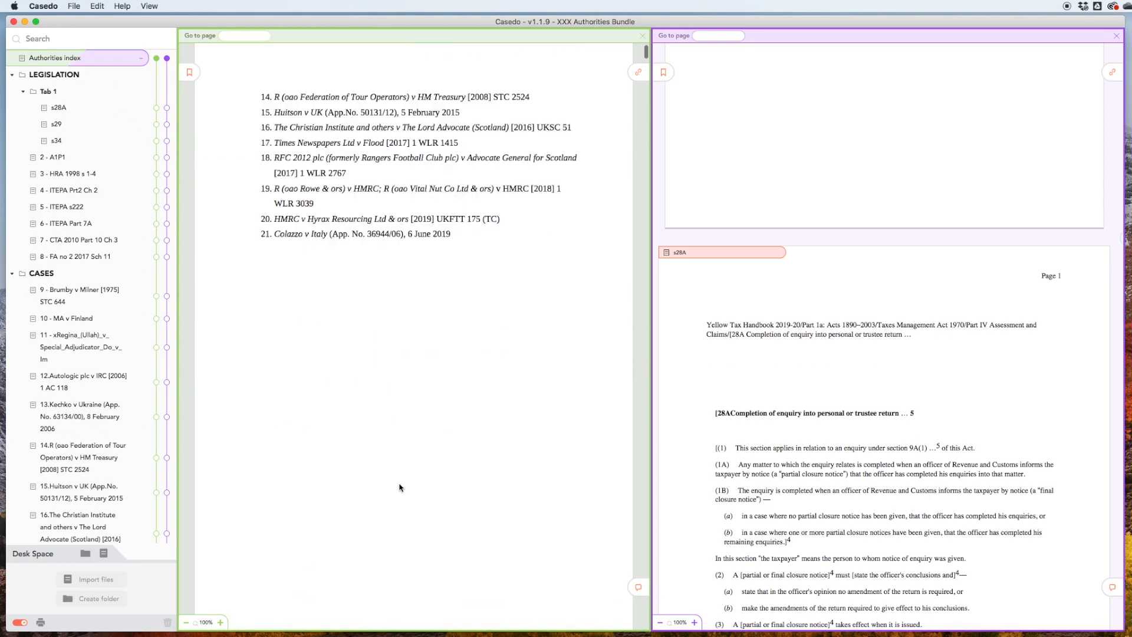
{"action": "scroll", "coordinate": [424, 404], "scroll_direction": "down", "scroll_amount": 8}
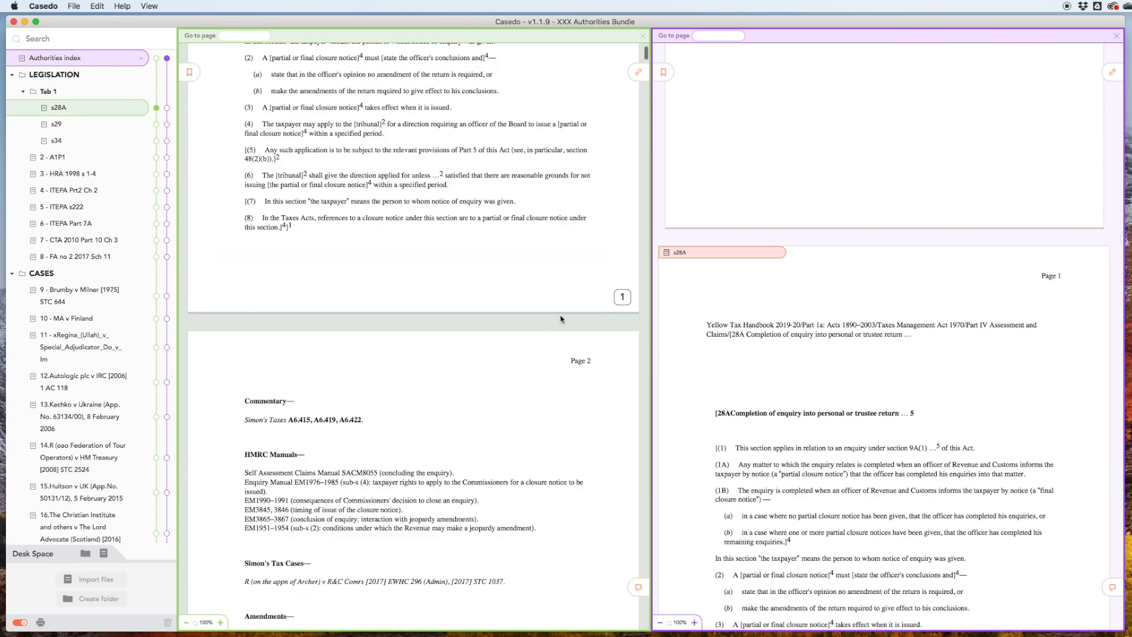
{"action": "scroll", "coordinate": [489, 387], "scroll_direction": "up", "scroll_amount": 1}
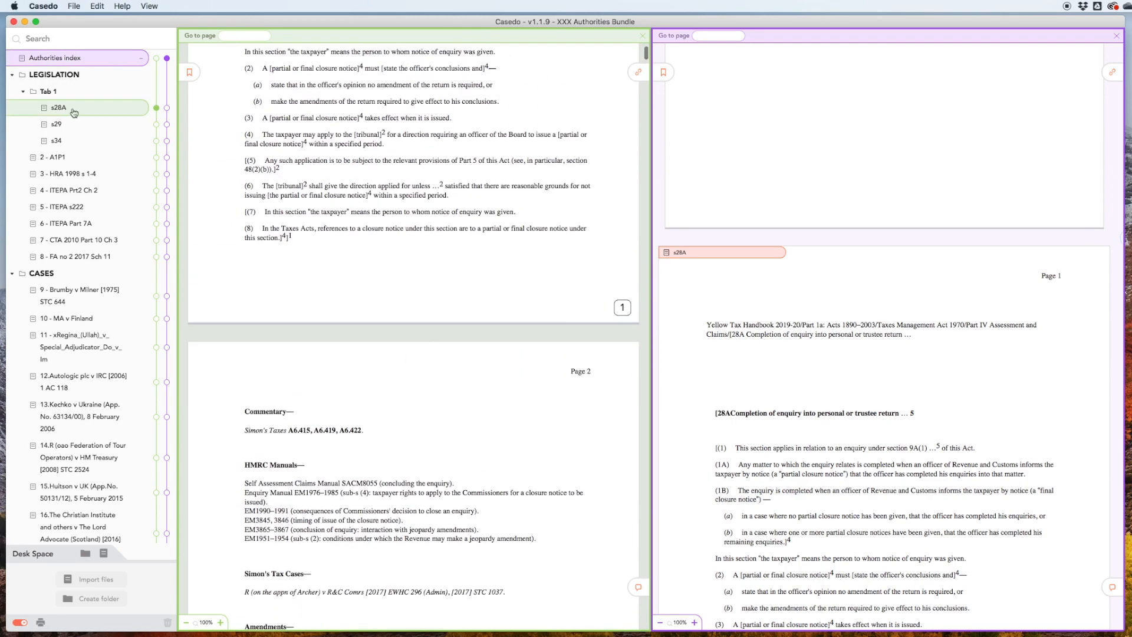
{"action": "scroll", "coordinate": [424, 357], "scroll_direction": "down", "scroll_amount": 15}
{"action": "scroll", "coordinate": [424, 365], "scroll_direction": "down", "scroll_amount": 8}
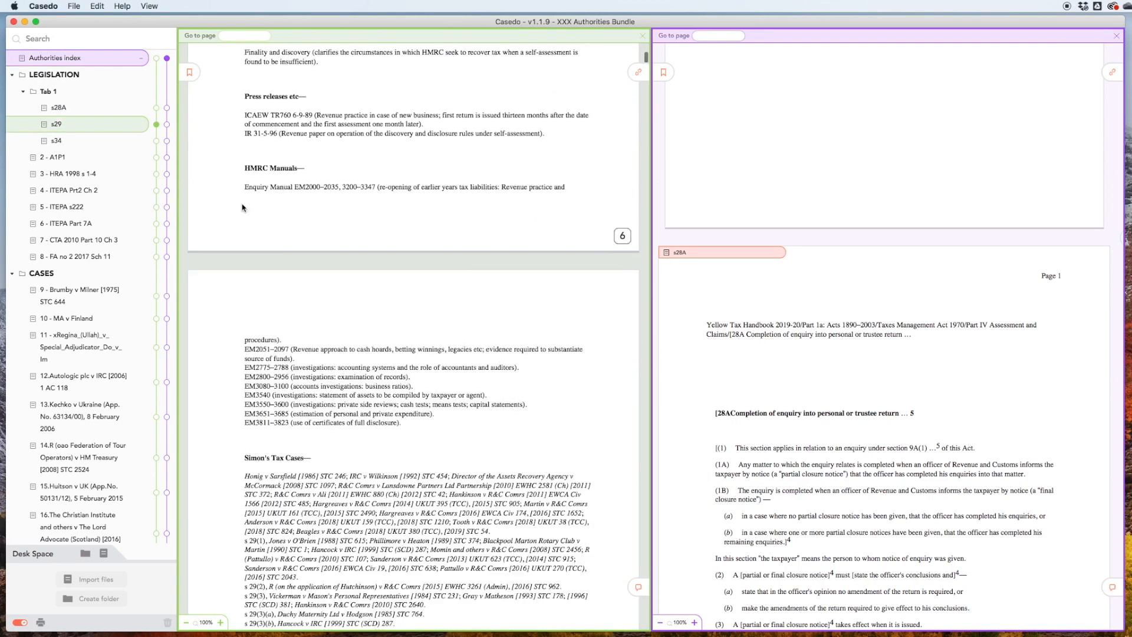
{"action": "left_click", "coordinate": [82, 338]}
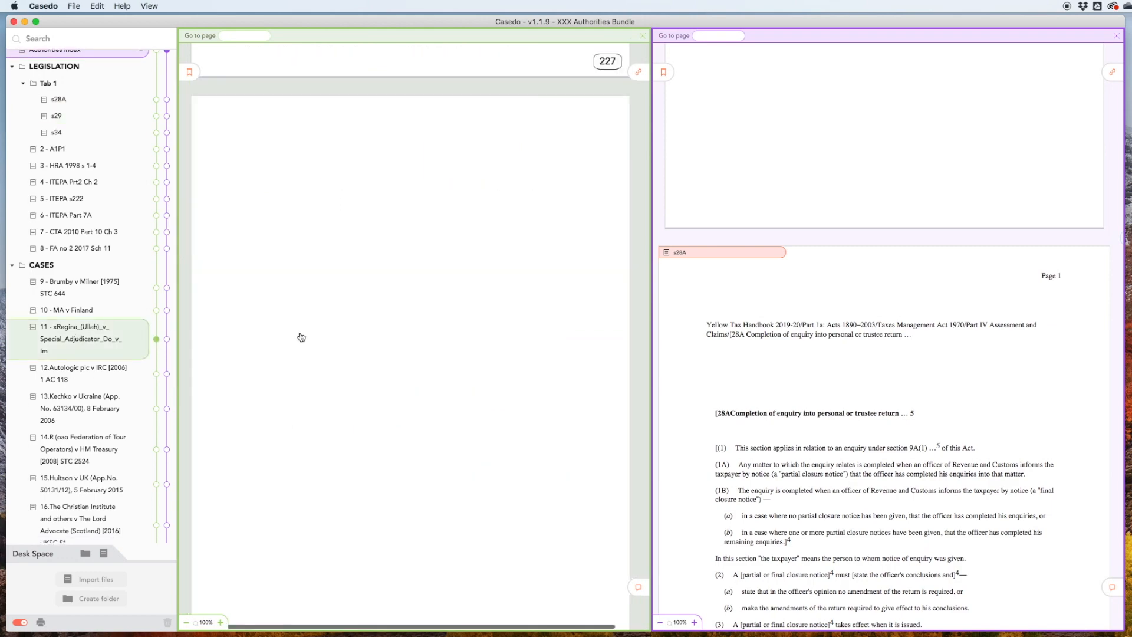
{"action": "scroll", "coordinate": [444, 355], "scroll_direction": "down", "scroll_amount": 10}
{"action": "scroll", "coordinate": [445, 356], "scroll_direction": "down", "scroll_amount": 2}
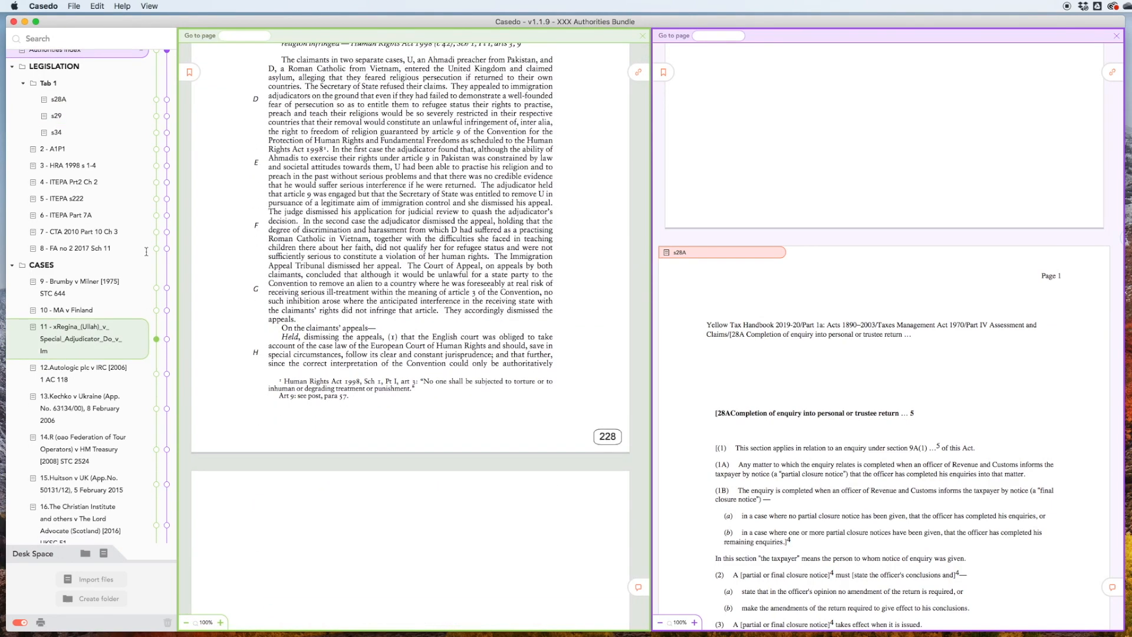
- Check the page numbering in Brumby v Milner and on the first and preceding pages of Times Newspapers Ltd v Flood
{"action": "left_click", "coordinate": [157, 289]}
{"action": "scroll", "coordinate": [445, 371], "scroll_direction": "down", "scroll_amount": 1}
{"action": "scroll", "coordinate": [450, 373], "scroll_direction": "up", "scroll_amount": 3}
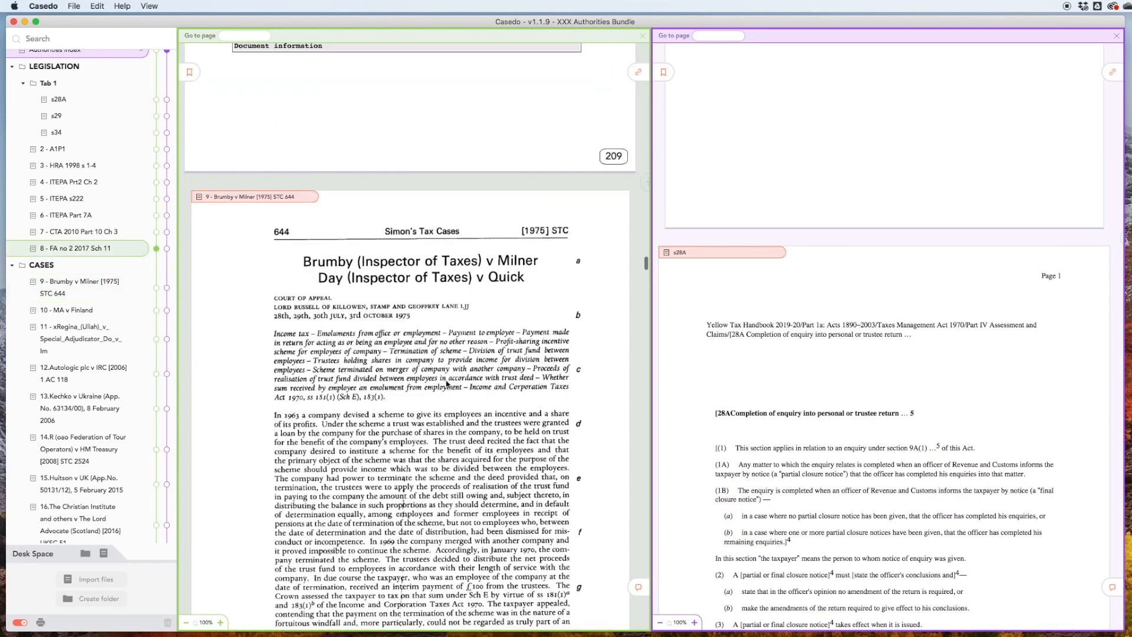
{"action": "scroll", "coordinate": [451, 374], "scroll_direction": "down", "scroll_amount": 10}
{"action": "scroll", "coordinate": [450, 374], "scroll_direction": "up", "scroll_amount": 8}
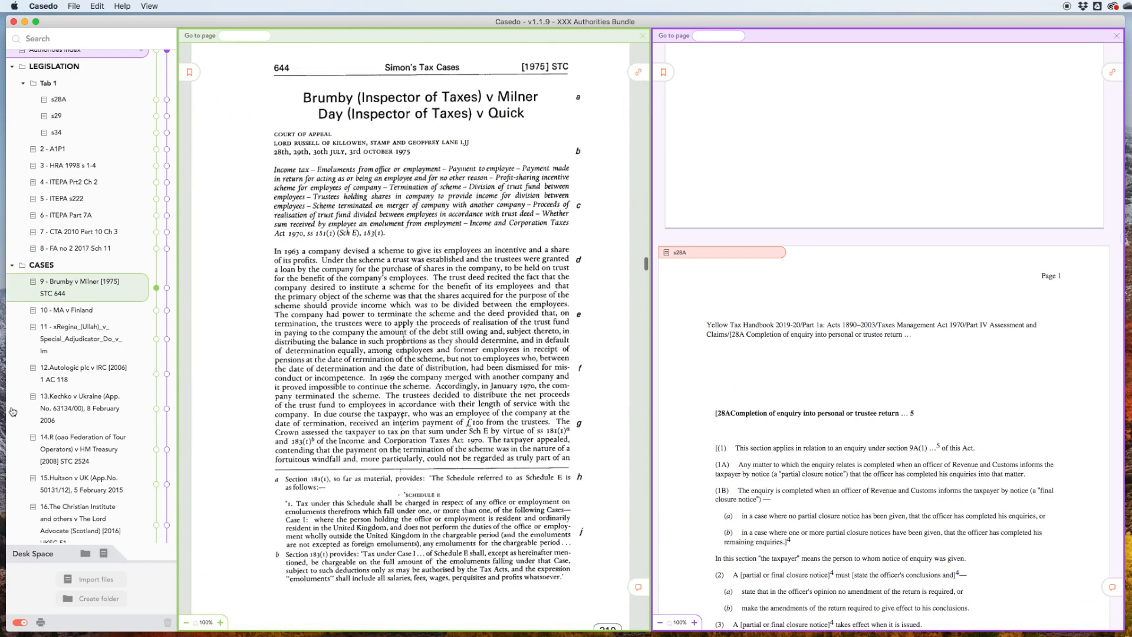
{"action": "scroll", "coordinate": [82, 423], "scroll_direction": "down", "scroll_amount": 5}
{"action": "scroll", "coordinate": [82, 423], "scroll_direction": "down", "scroll_amount": 1}
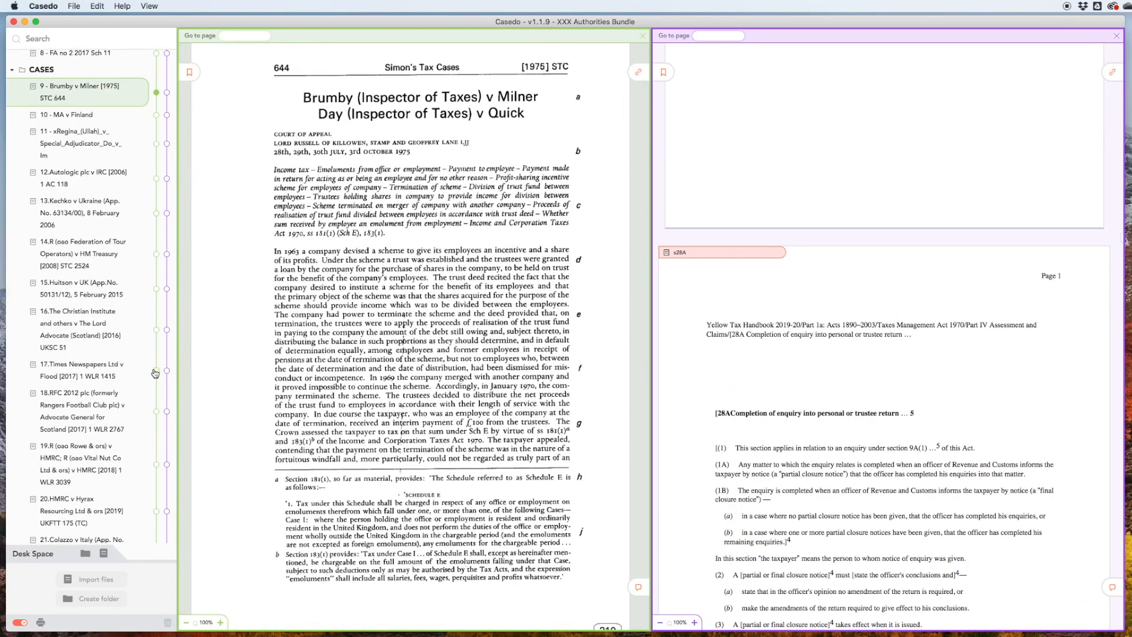
{"action": "left_click", "coordinate": [156, 370]}
{"action": "scroll", "coordinate": [354, 442], "scroll_direction": "down", "scroll_amount": 8}
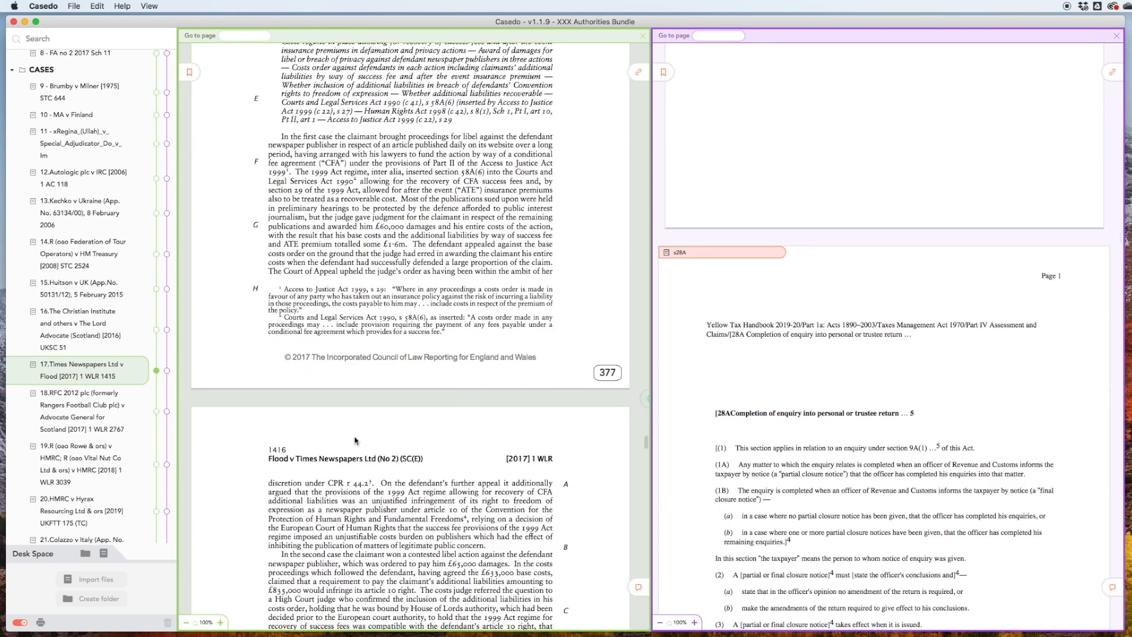
{"action": "scroll", "coordinate": [91, 433], "scroll_direction": "up", "scroll_amount": 6}
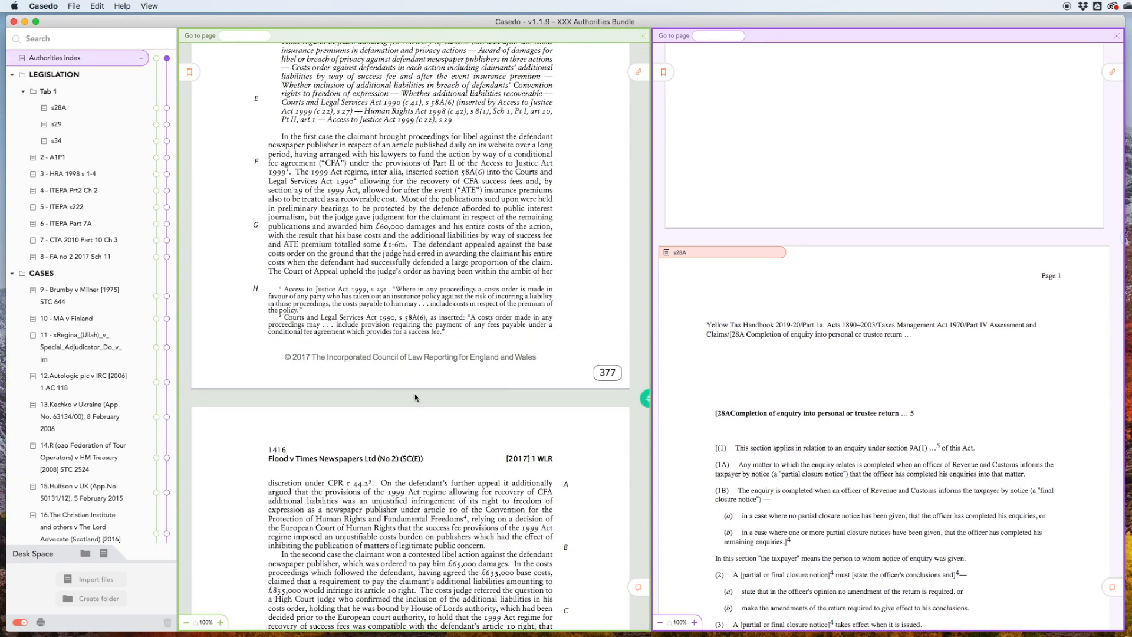
{"action": "scroll", "coordinate": [427, 389], "scroll_direction": "up", "scroll_amount": 10}
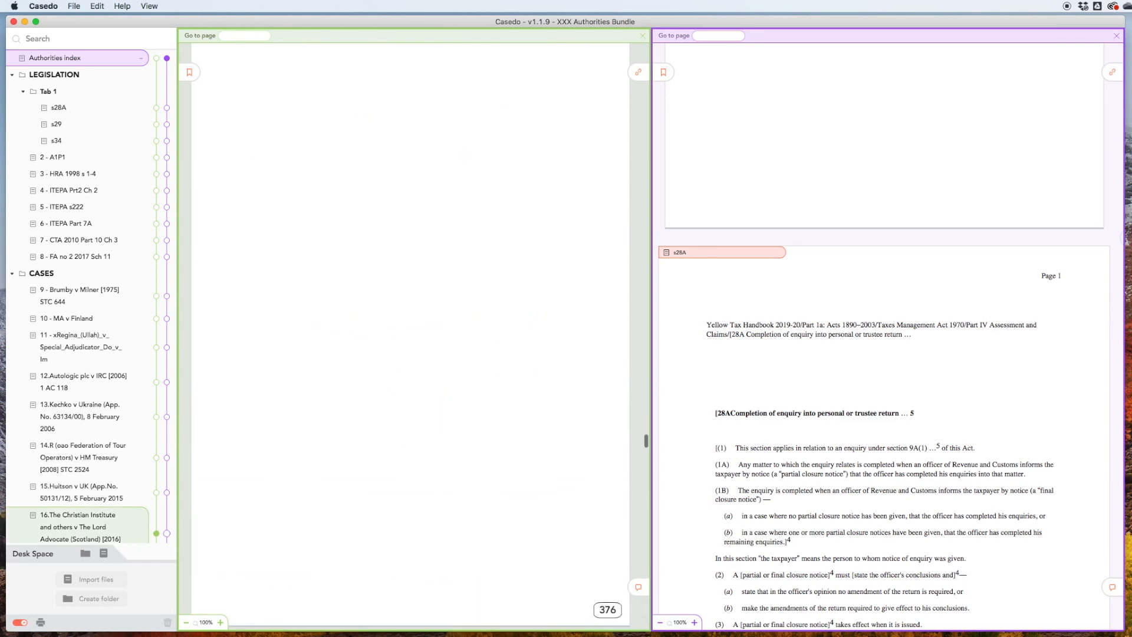
- Try printing the whole bundle, cancelling while the pages are being prepared
{"action": "left_click", "coordinate": [40, 623]}
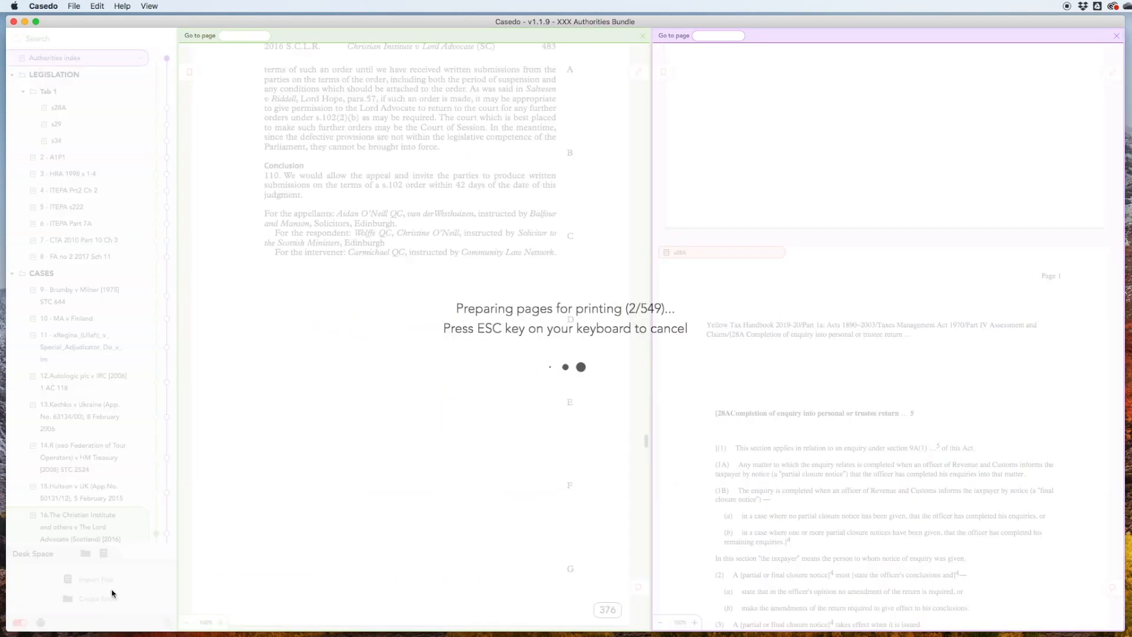
{"action": "key", "text": "Escape"}
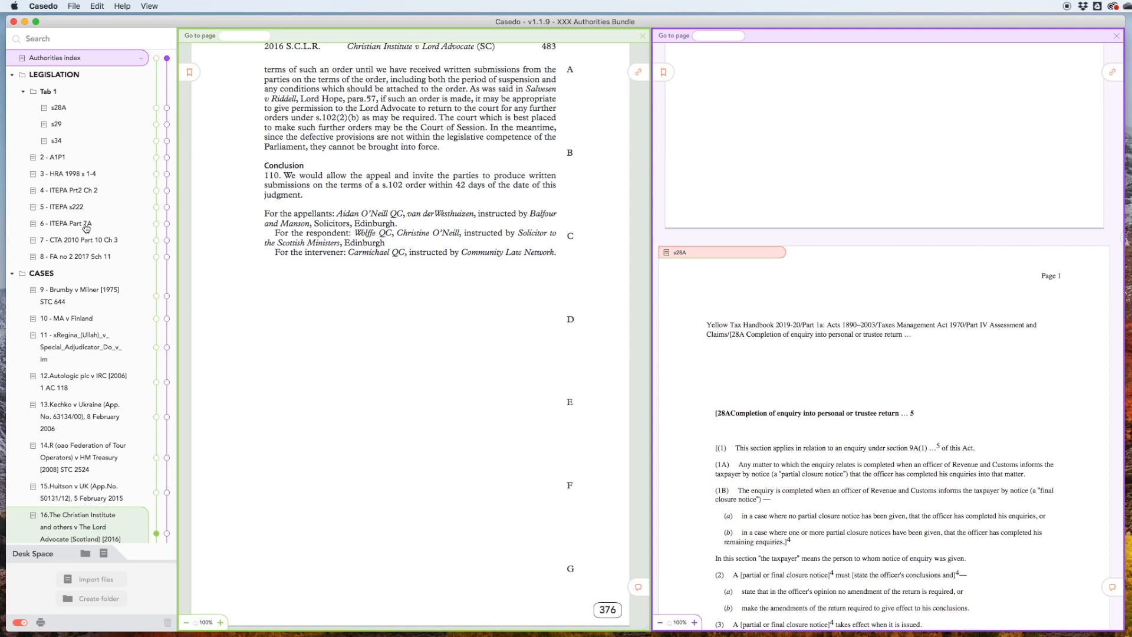
- Switch the bundle's pagination type from continuous to separate lettered numbering for each top-level folder
{"action": "left_click", "coordinate": [75, 6]}
{"action": "mouse_move", "coordinate": [105, 6]}
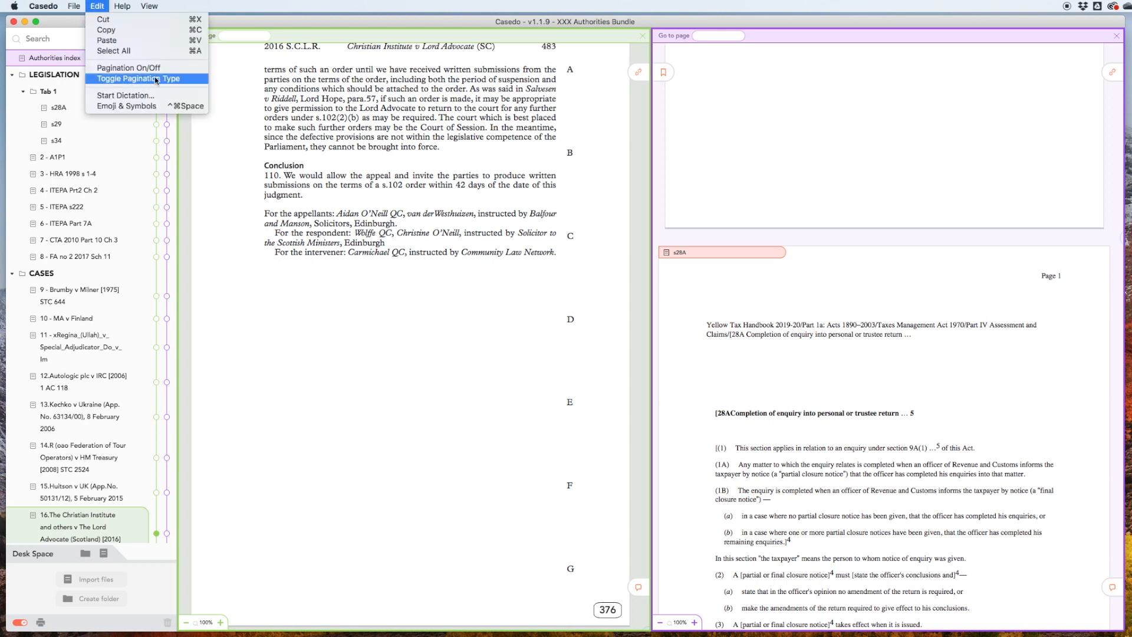
{"action": "left_click", "coordinate": [144, 81]}
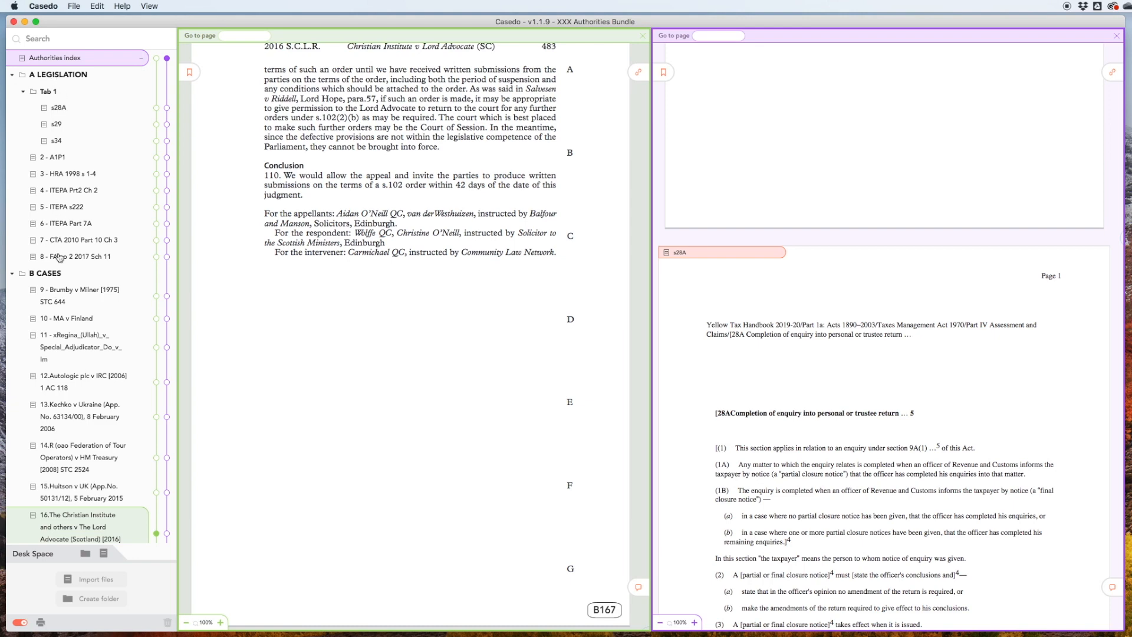
- Check the lettered page numbers in s28A, FA no 2 2017 Sch 11 and Brumby v Milner, and review the full case list
{"action": "left_click", "coordinate": [155, 108]}
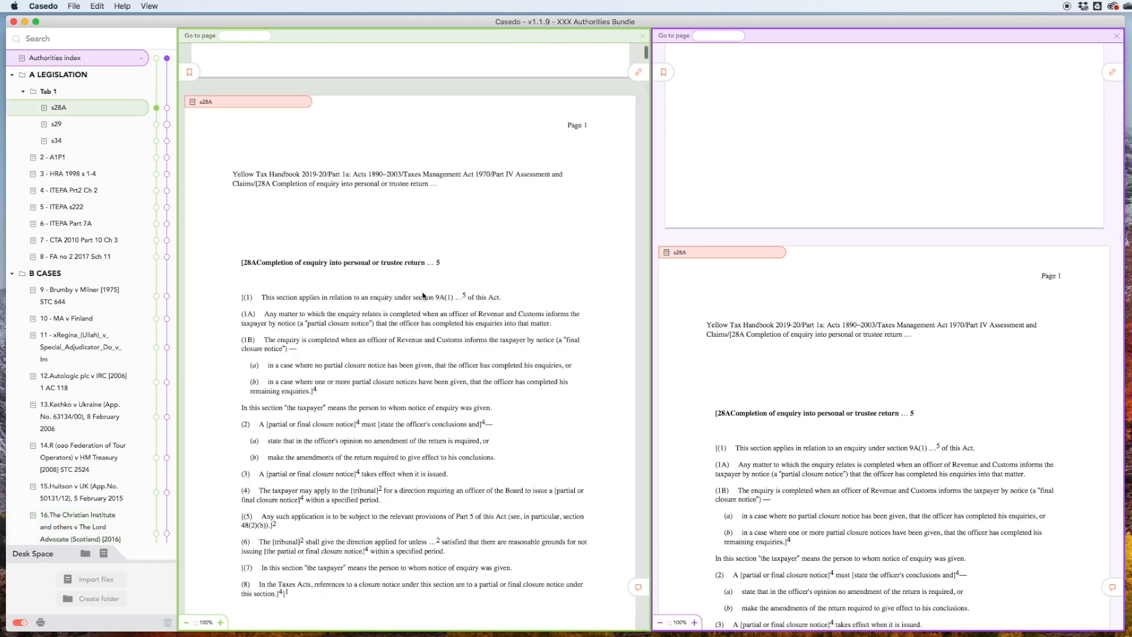
{"action": "scroll", "coordinate": [423, 304], "scroll_direction": "down", "scroll_amount": 2}
{"action": "scroll", "coordinate": [424, 303], "scroll_direction": "down", "scroll_amount": 3}
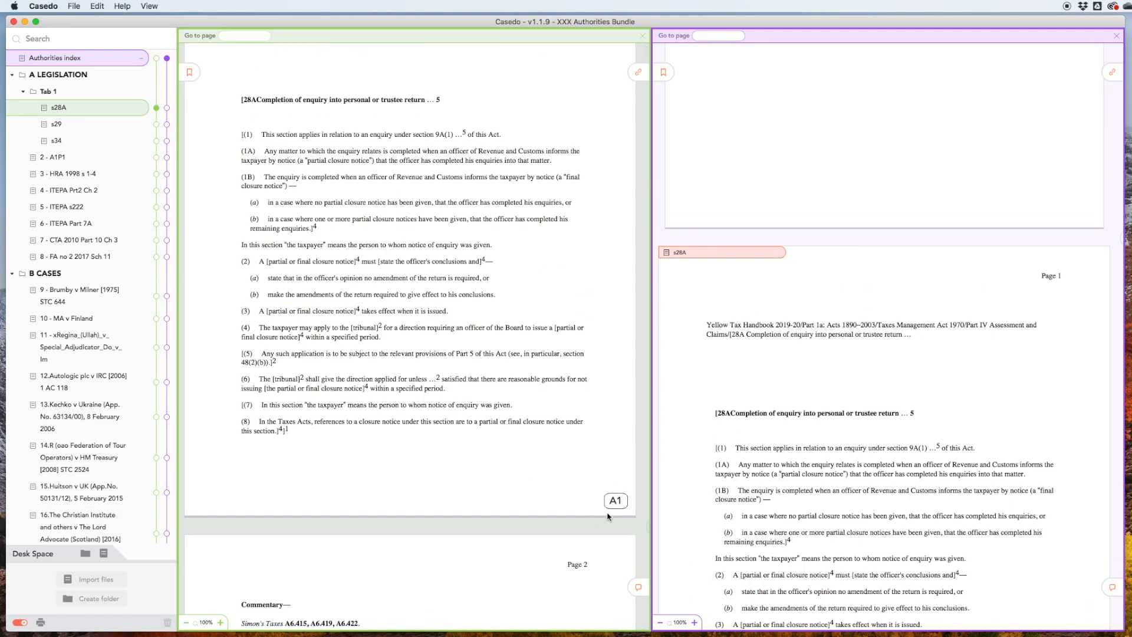
{"action": "left_click", "coordinate": [156, 257]}
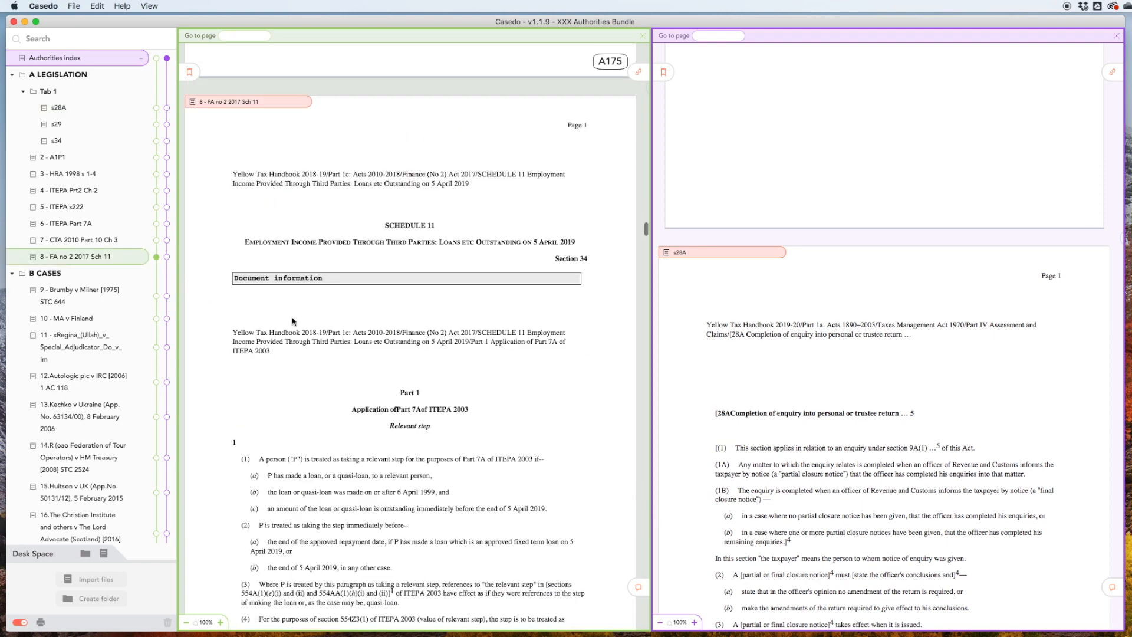
{"action": "scroll", "coordinate": [441, 381], "scroll_direction": "down", "scroll_amount": 2}
{"action": "scroll", "coordinate": [441, 382], "scroll_direction": "down", "scroll_amount": 1}
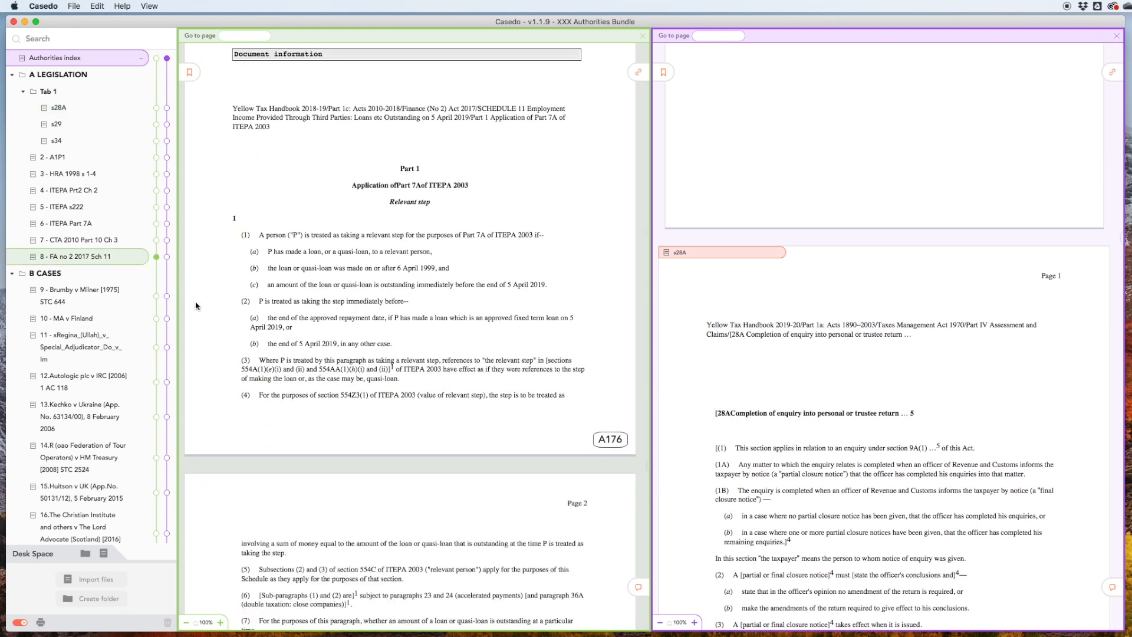
{"action": "left_click", "coordinate": [156, 296]}
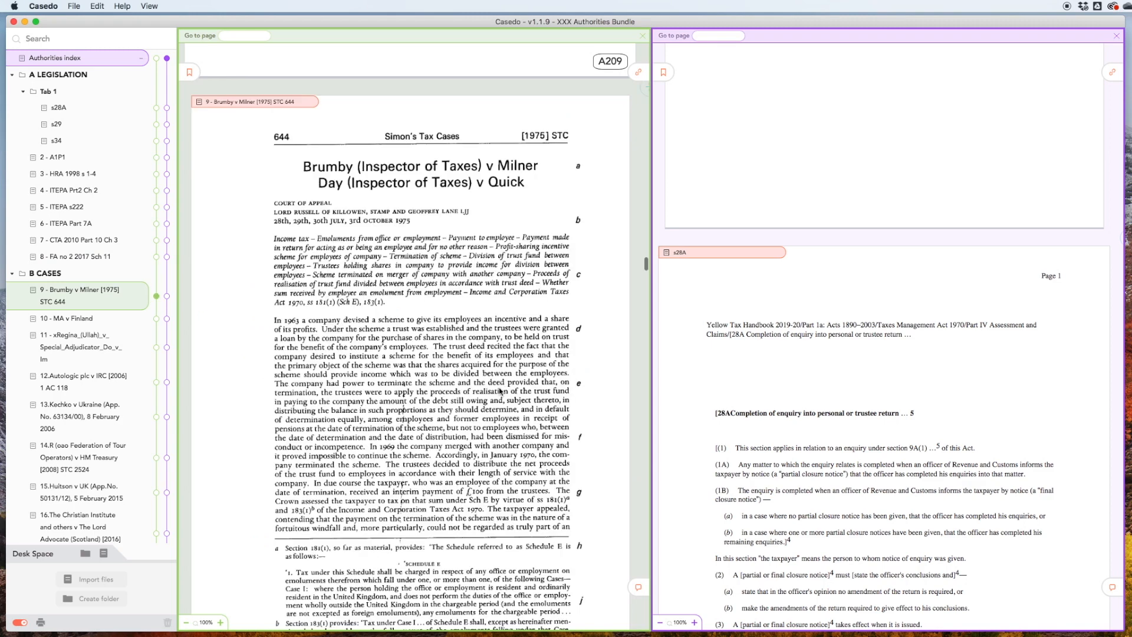
{"action": "scroll", "coordinate": [501, 391], "scroll_direction": "down", "scroll_amount": 1}
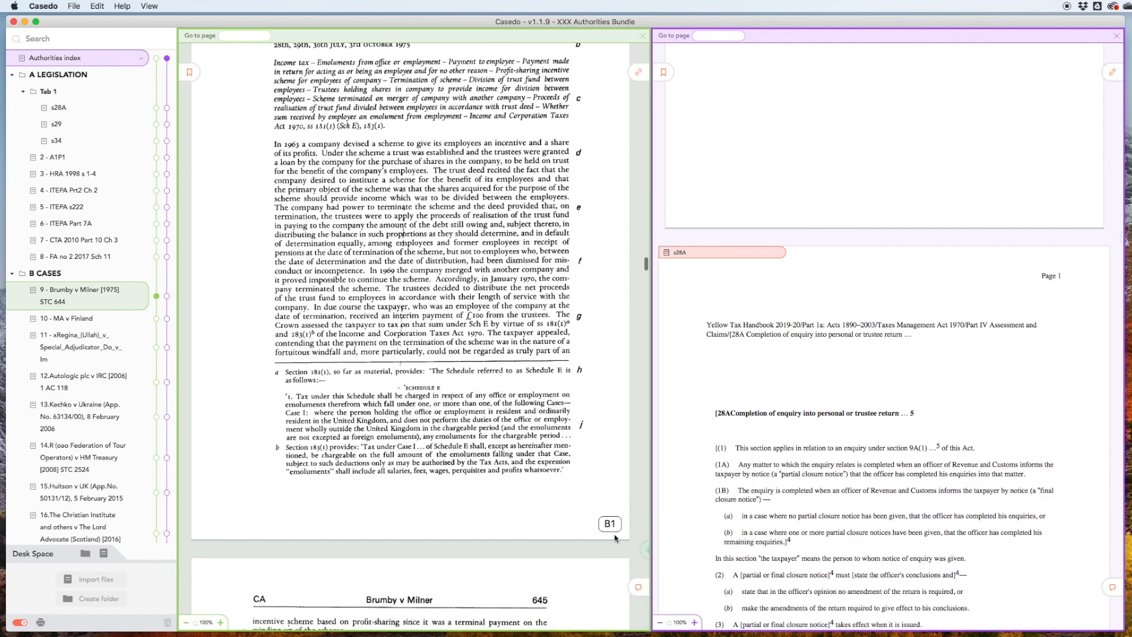
{"action": "scroll", "coordinate": [91, 396], "scroll_direction": "down", "scroll_amount": 5}
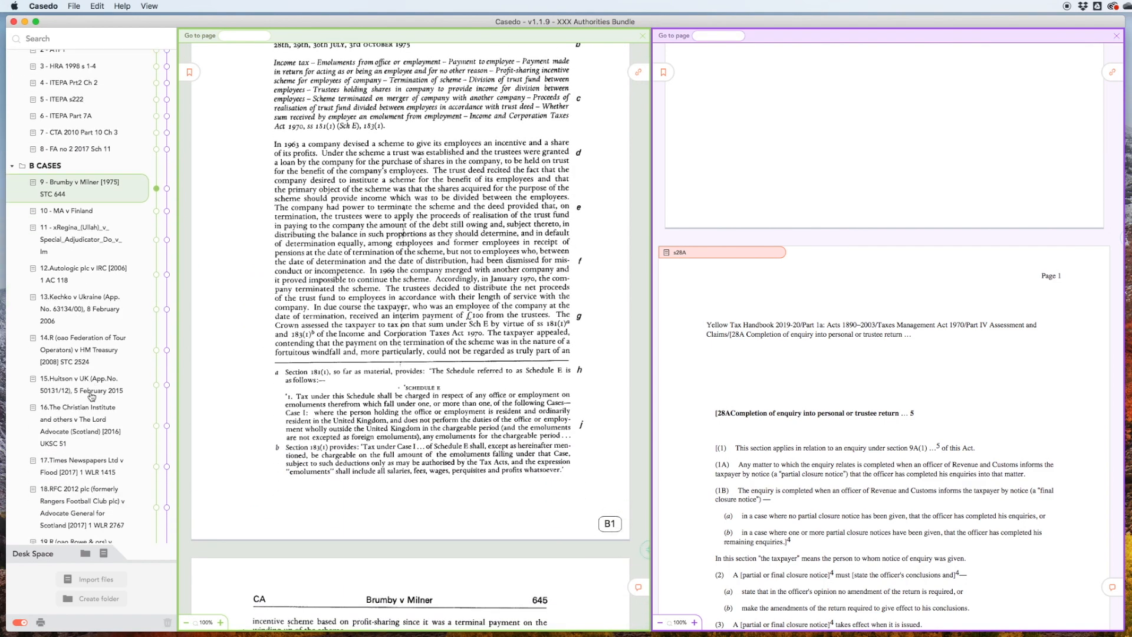
{"action": "scroll", "coordinate": [92, 396], "scroll_direction": "down", "scroll_amount": 5}
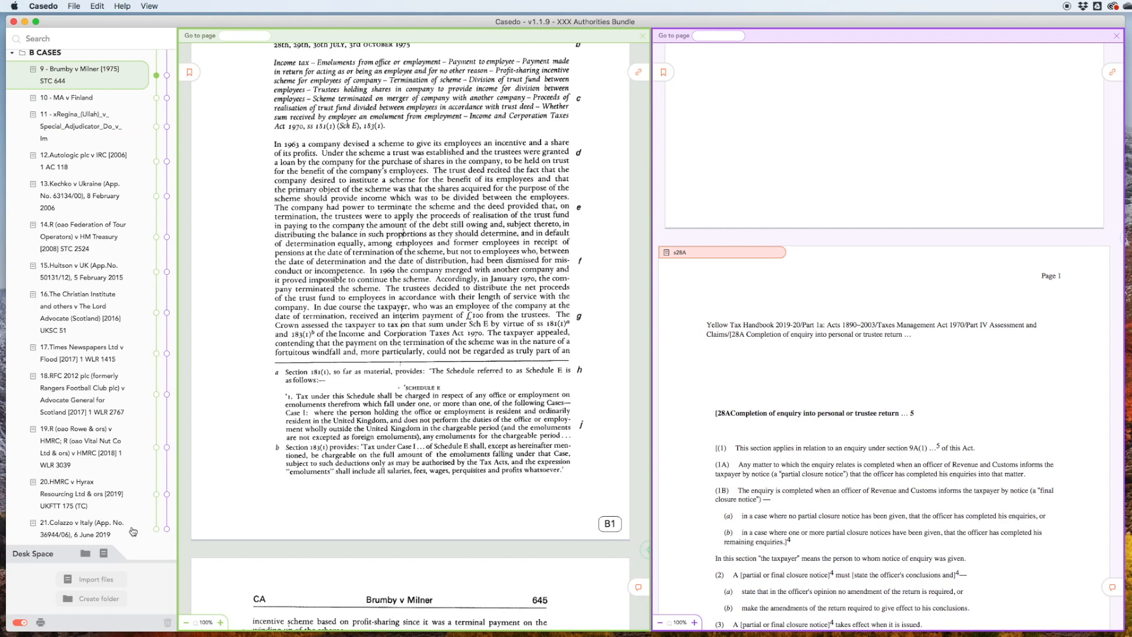
{"action": "scroll", "coordinate": [90, 391], "scroll_direction": "up", "scroll_amount": 10}
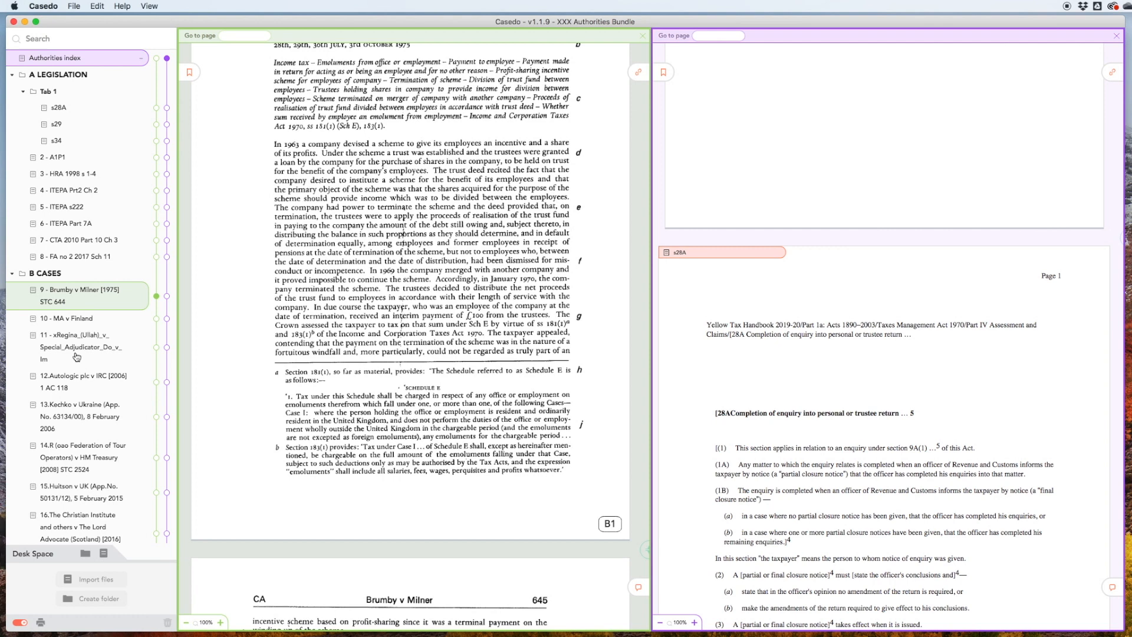
- Switch the bundle's pagination type back to continuous numbering without folder letters
{"action": "scroll", "coordinate": [77, 356], "scroll_direction": "down", "scroll_amount": 1}
{"action": "left_click", "coordinate": [97, 6]}
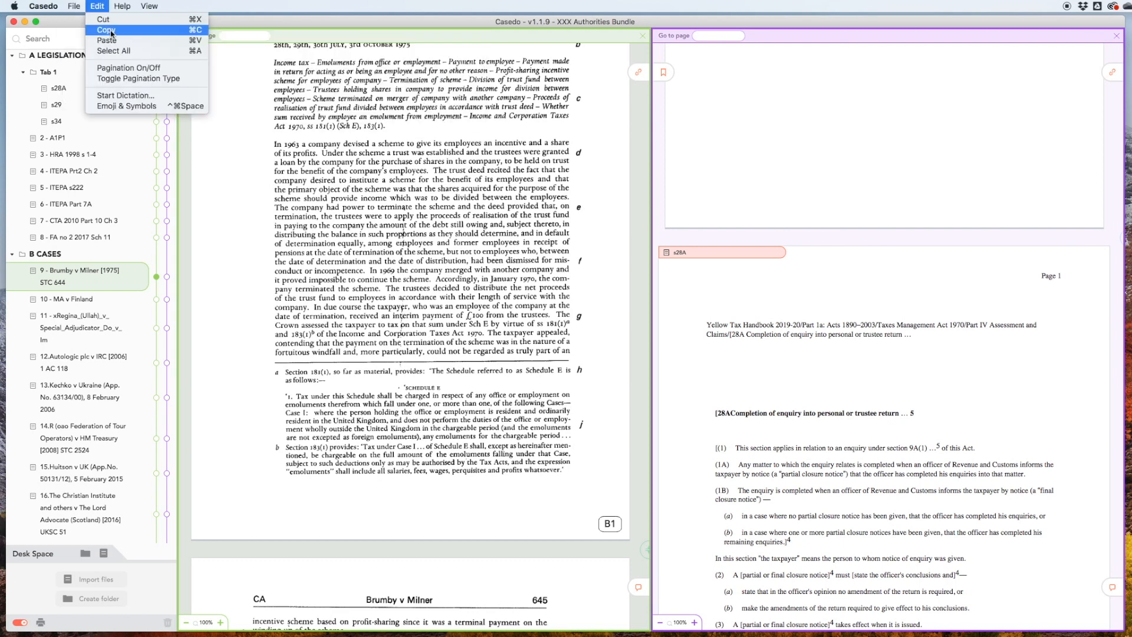
{"action": "left_click", "coordinate": [132, 79]}
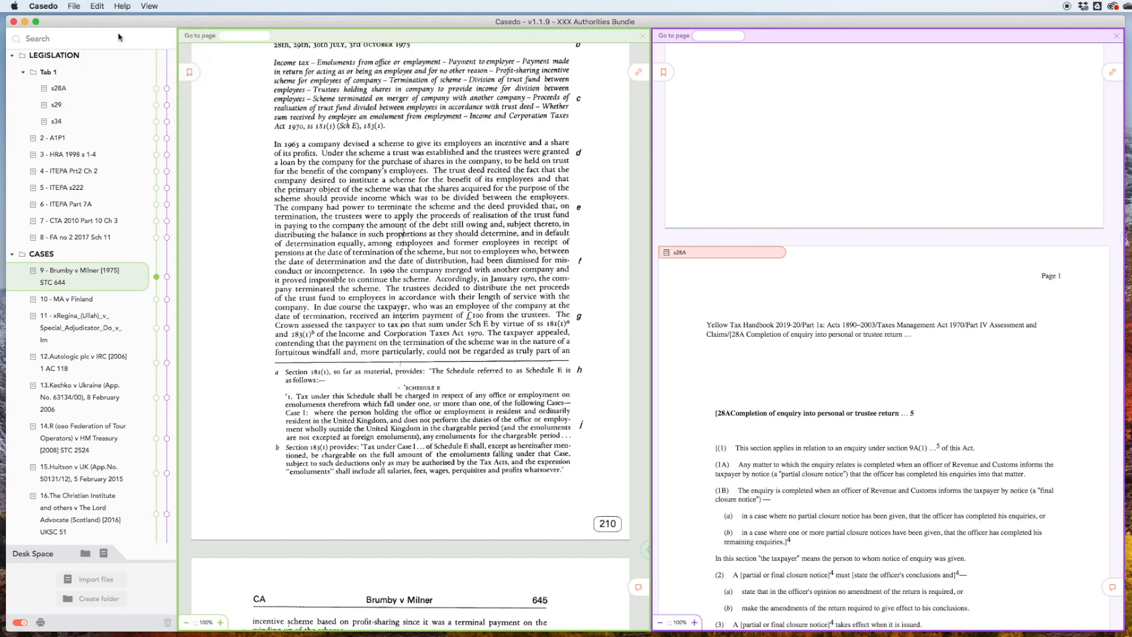
- Switch the bundle's pagination type from continuous to separate lettered numbering for the LEGISLATION and CASES folders
{"action": "left_click", "coordinate": [98, 6]}
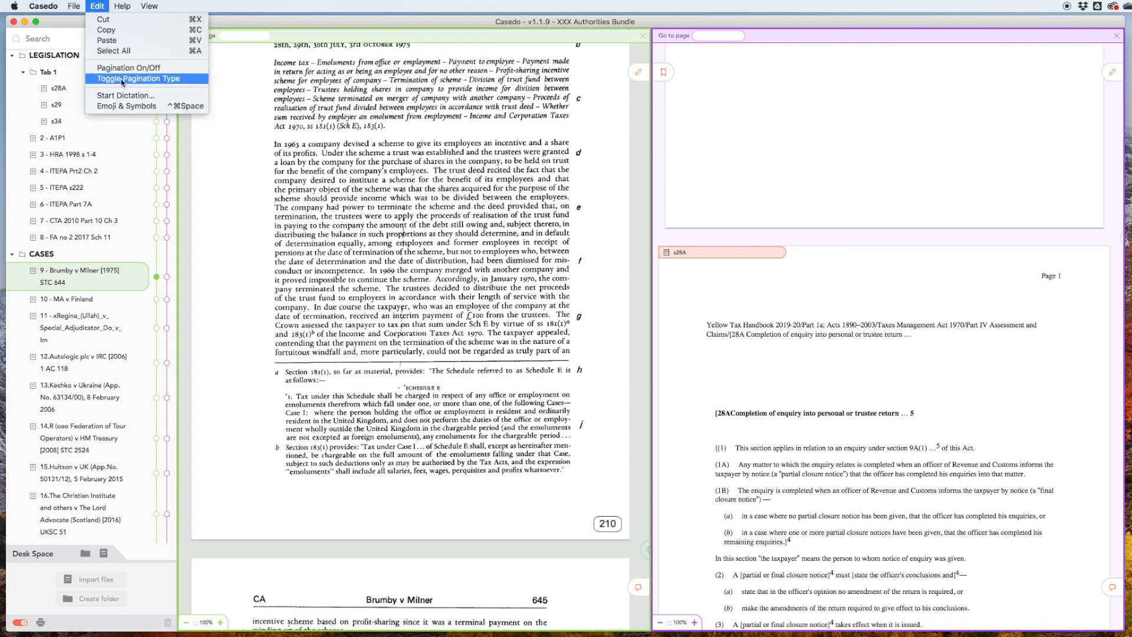
{"action": "left_click", "coordinate": [122, 79]}
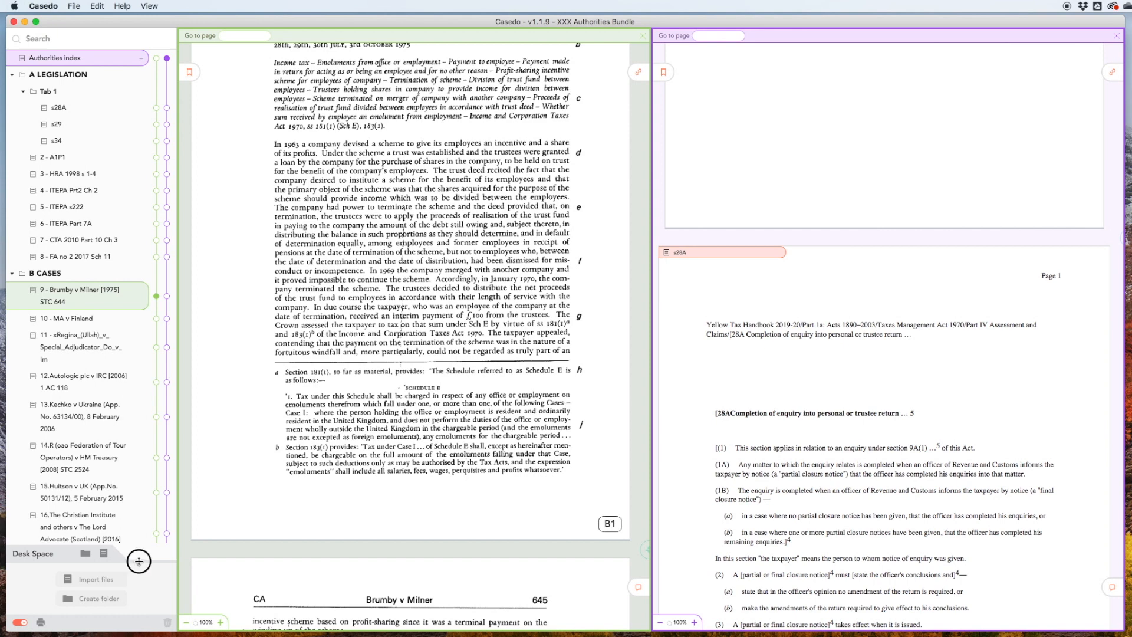
- Enlarge the Desk Space and import s36.PDF and s36A.PDF into it from the 1 - TMA folder in Casedo Demos
{"action": "left_click_drag", "start_coordinate": [139, 560], "coordinate": [124, 464]}
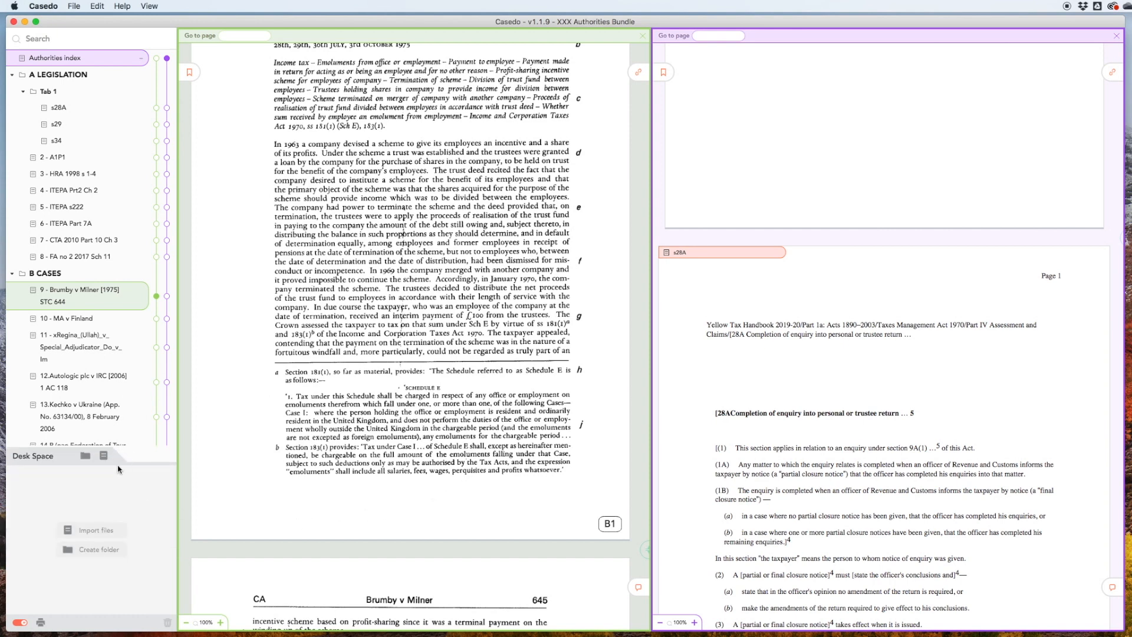
{"action": "left_click", "coordinate": [103, 456]}
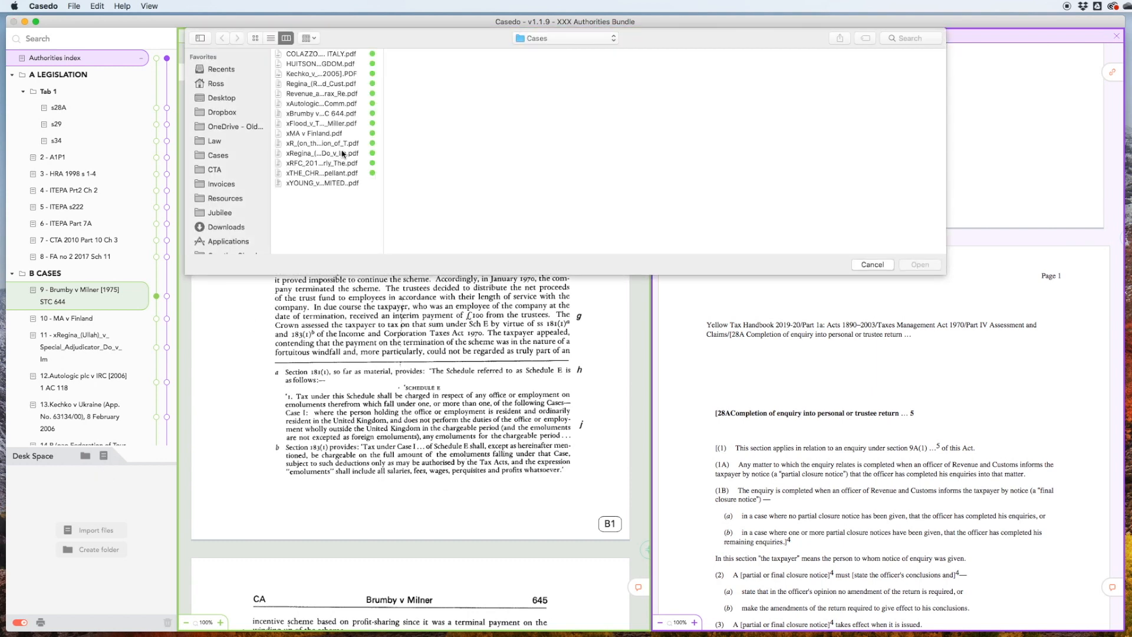
{"action": "left_click", "coordinate": [565, 38]}
{"action": "left_click", "coordinate": [543, 50]}
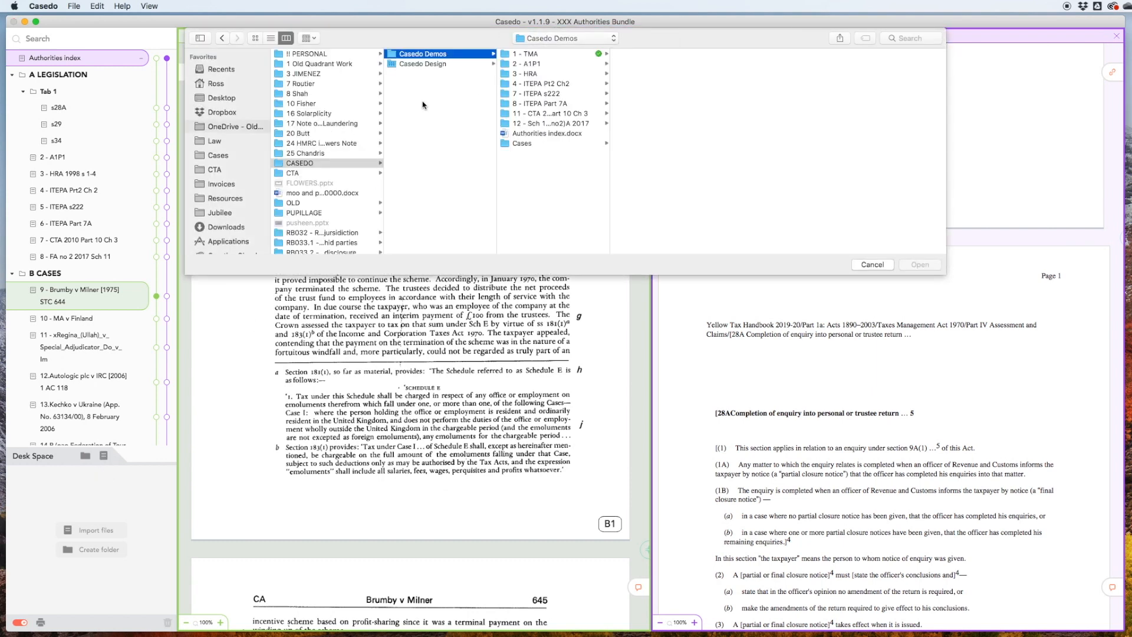
{"action": "left_click", "coordinate": [540, 57]}
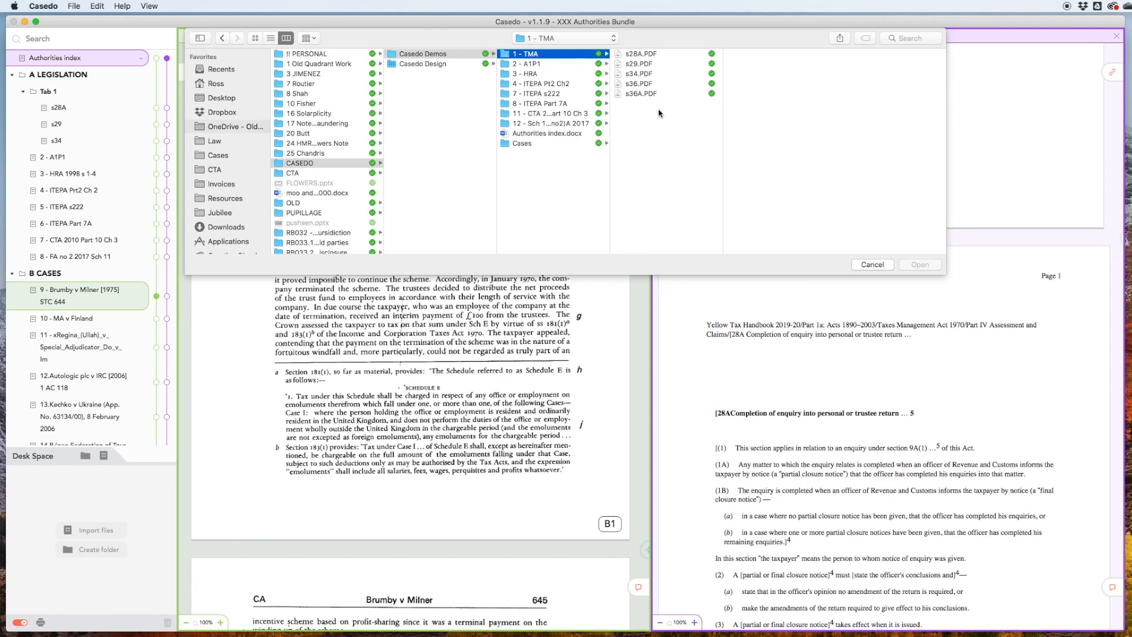
{"action": "left_click_drag", "start_coordinate": [658, 111], "coordinate": [642, 82]}
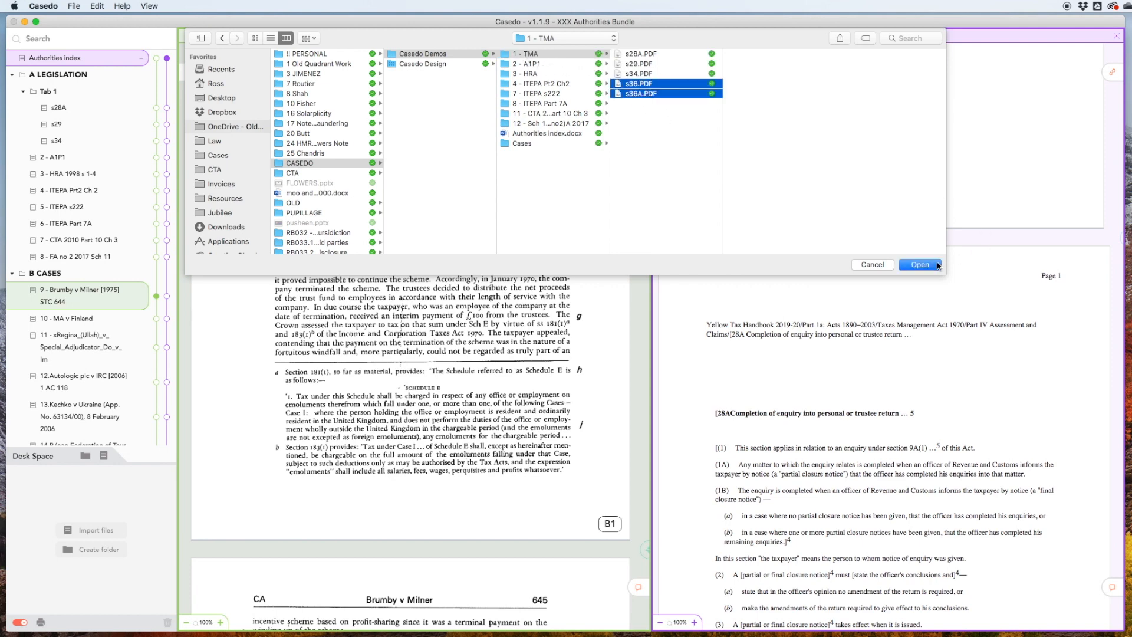
{"action": "left_click", "coordinate": [918, 265]}
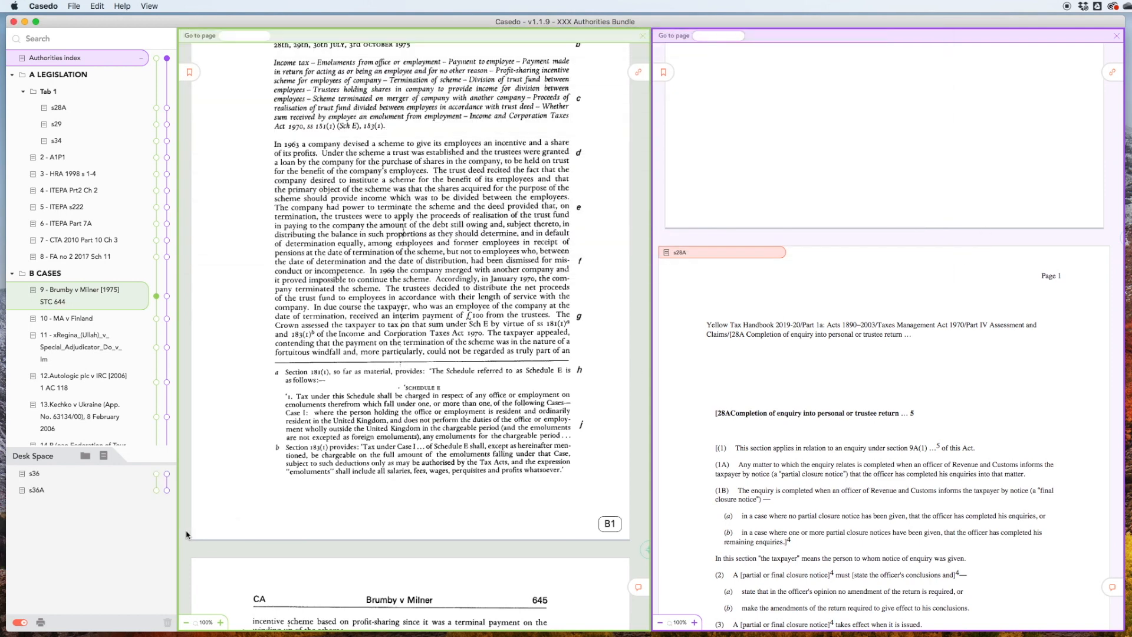
- Create a Desk Space folder named Insert holding s36 and s36A, and move it into Tab 1 below s34
{"action": "left_click", "coordinate": [85, 456]}
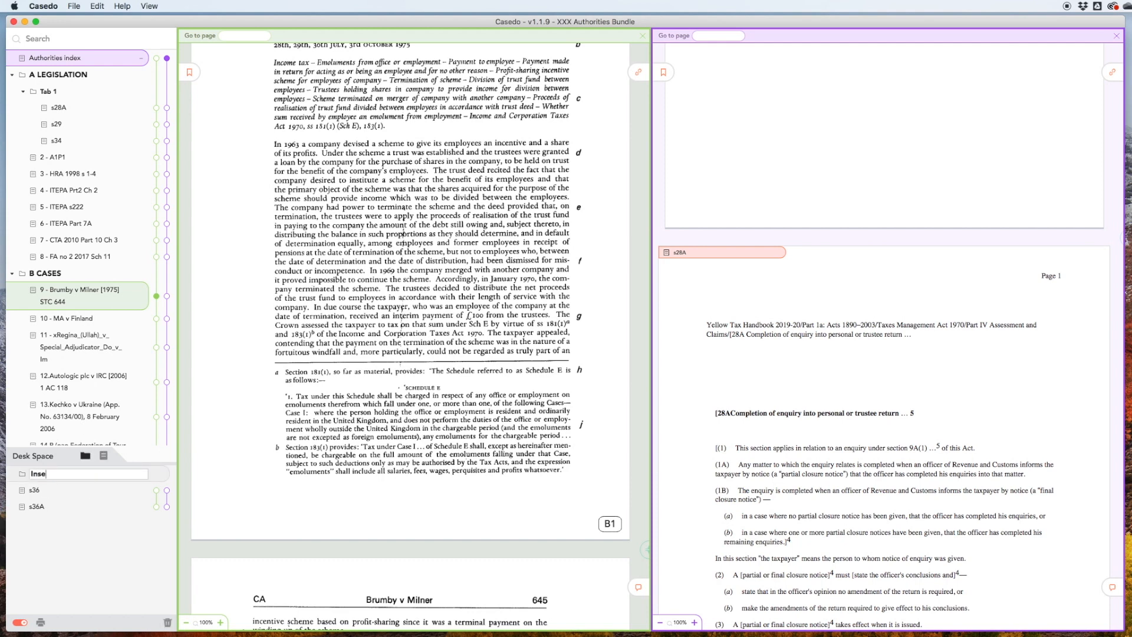
{"action": "type", "text": "Insert"}
{"action": "key", "text": "Return"}
{"action": "left_click_drag", "start_coordinate": [35, 489], "coordinate": [68, 474]}
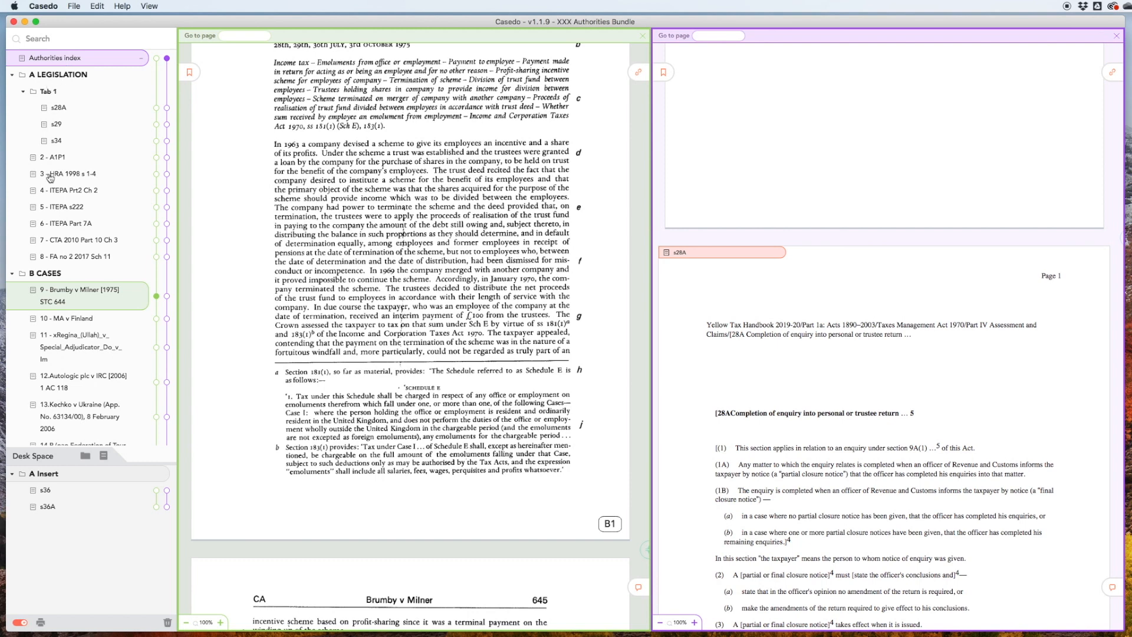
{"action": "left_click_drag", "start_coordinate": [43, 477], "coordinate": [100, 150]}
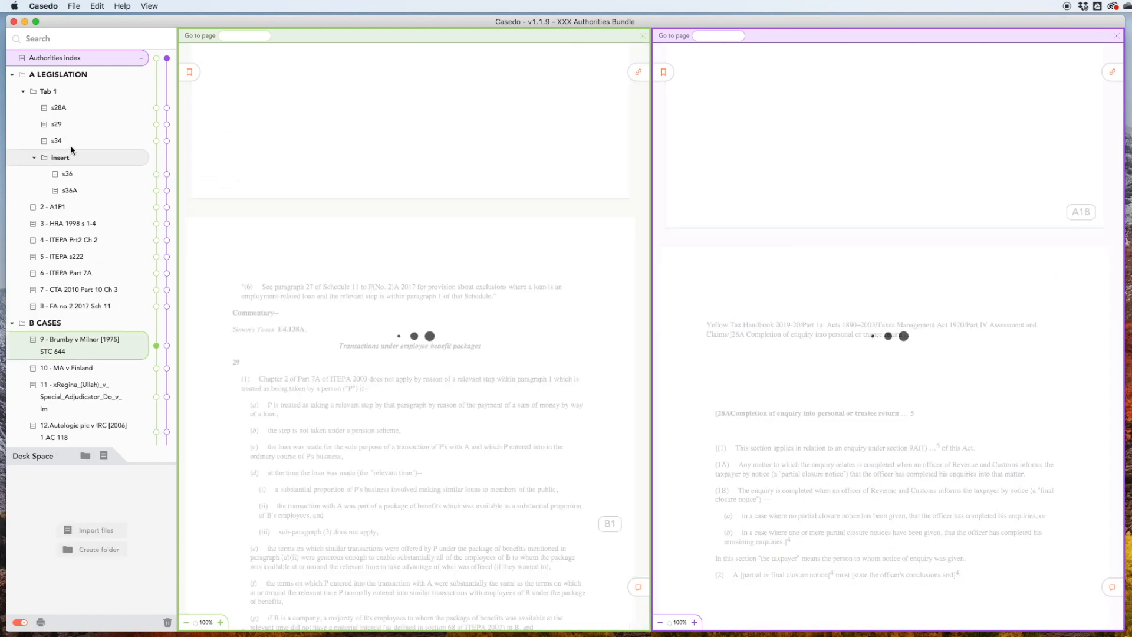
- Check how the page numbers run from the end of s34 into the newly added s36 in the green view
{"action": "left_click", "coordinate": [157, 174]}
{"action": "scroll", "coordinate": [442, 329], "scroll_direction": "up", "scroll_amount": 5}
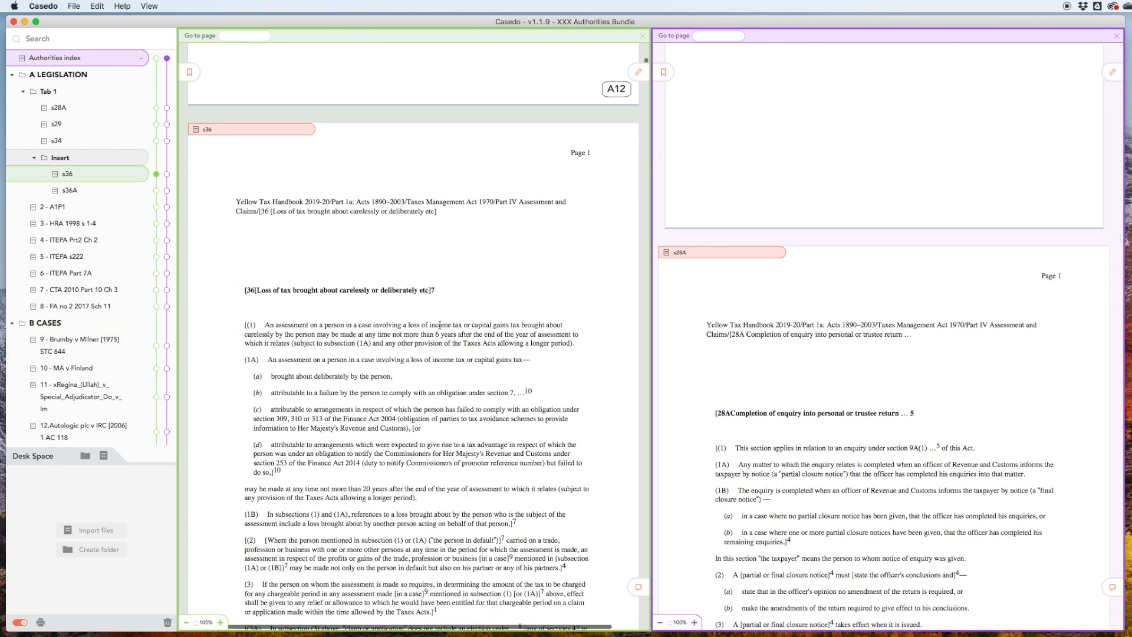
{"action": "left_click", "coordinate": [156, 141]}
{"action": "scroll", "coordinate": [498, 307], "scroll_direction": "down", "scroll_amount": 1}
{"action": "scroll", "coordinate": [498, 307], "scroll_direction": "down", "scroll_amount": 15}
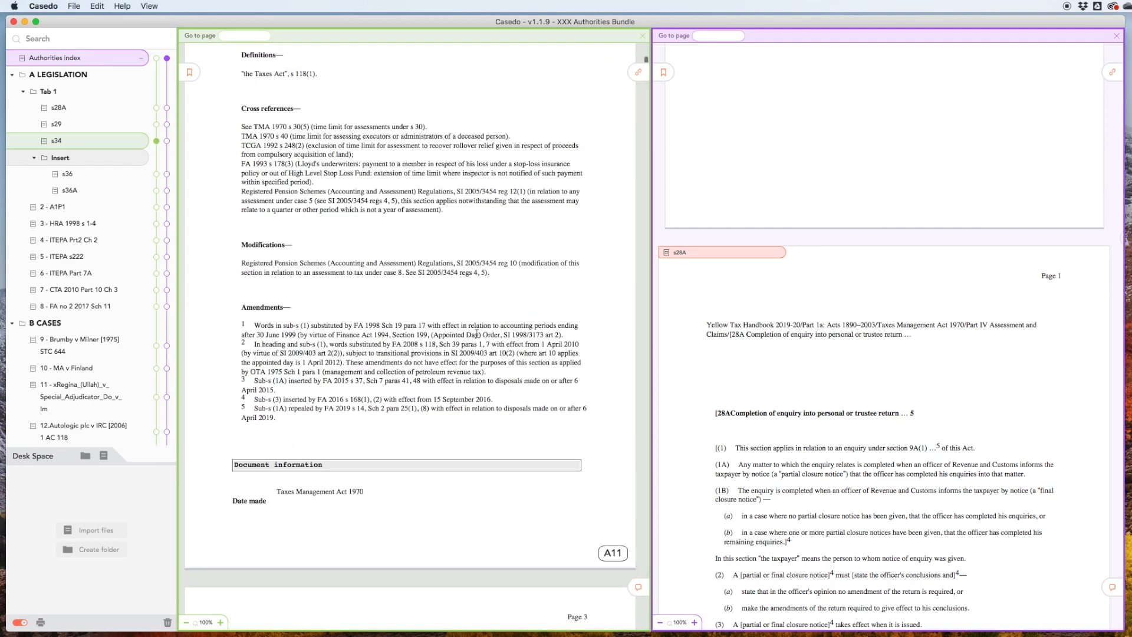
{"action": "scroll", "coordinate": [448, 360], "scroll_direction": "down", "scroll_amount": 6}
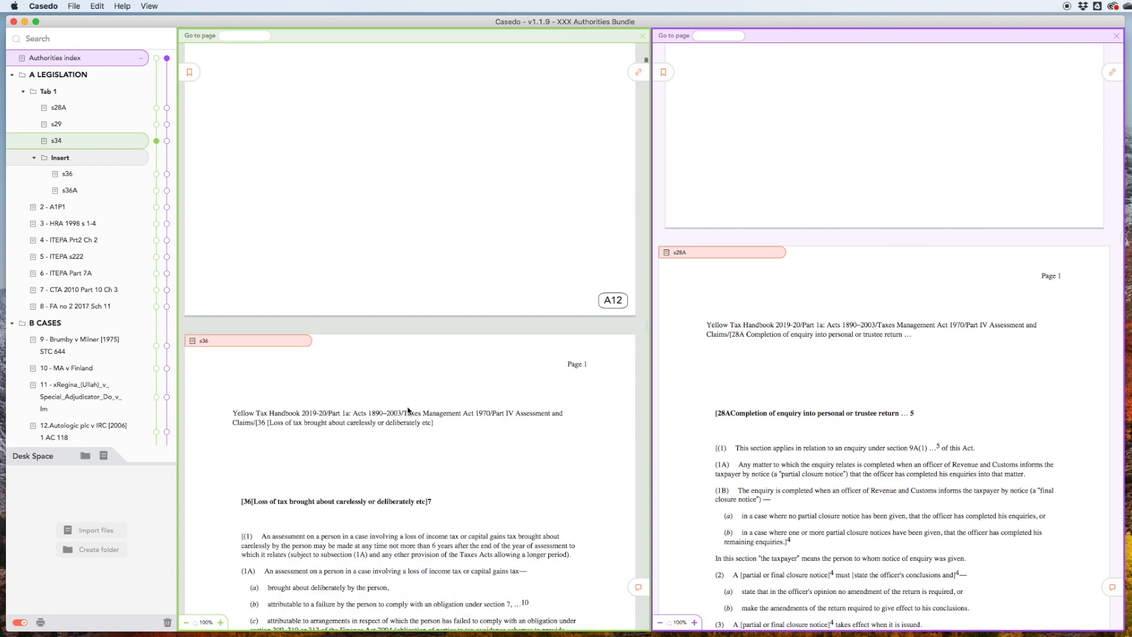
{"action": "scroll", "coordinate": [331, 432], "scroll_direction": "down", "scroll_amount": 10}
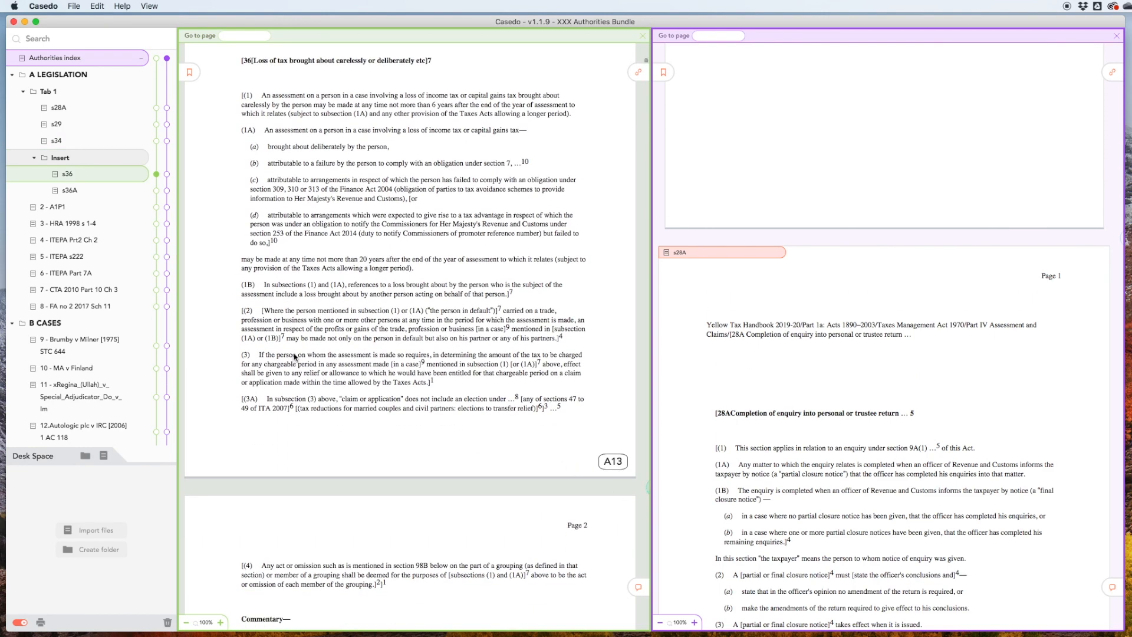
- Paginate s36 as an insert and check its page numbers through to the first page of s36A
{"action": "right_click", "coordinate": [69, 174]}
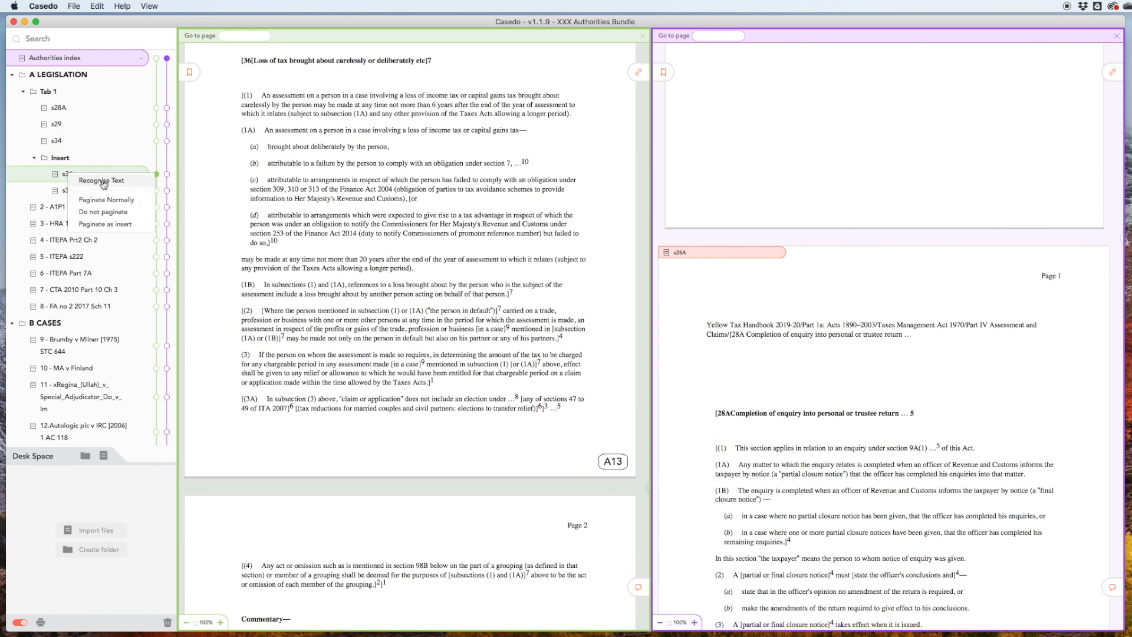
{"action": "left_click", "coordinate": [117, 225]}
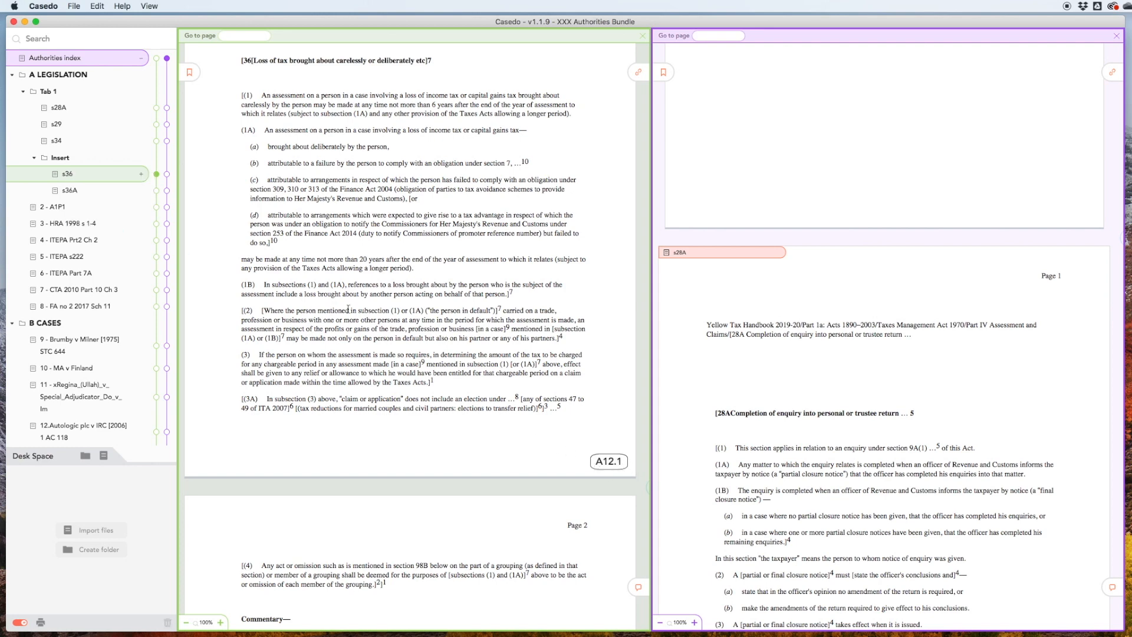
{"action": "scroll", "coordinate": [345, 304], "scroll_direction": "down", "scroll_amount": 8}
{"action": "scroll", "coordinate": [334, 288], "scroll_direction": "down", "scroll_amount": 20}
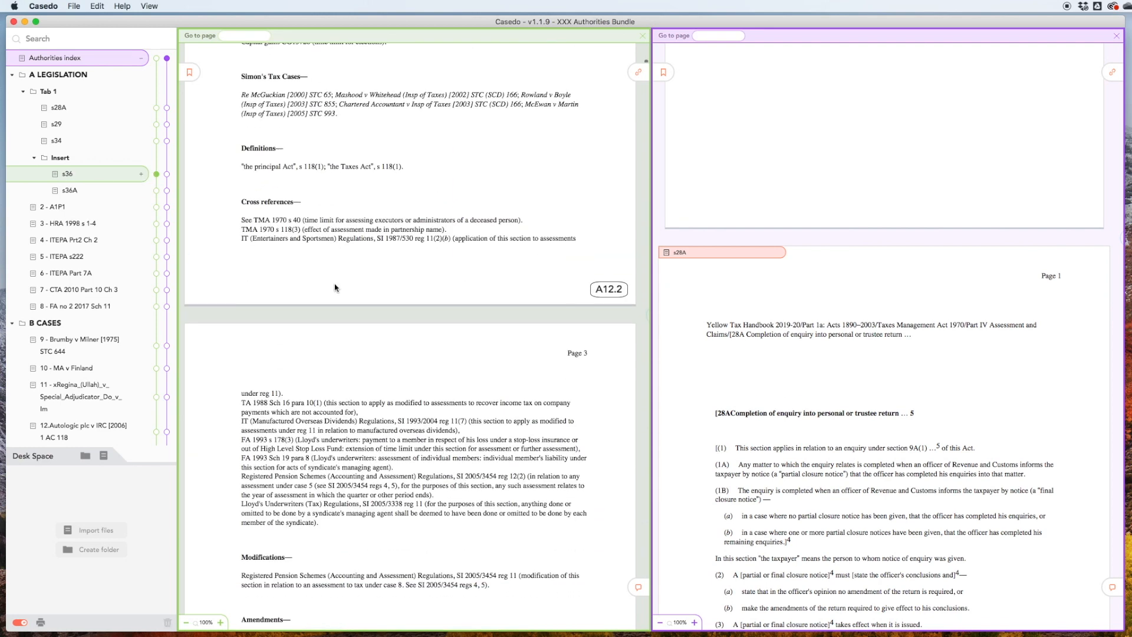
{"action": "scroll", "coordinate": [335, 286], "scroll_direction": "down", "scroll_amount": 12}
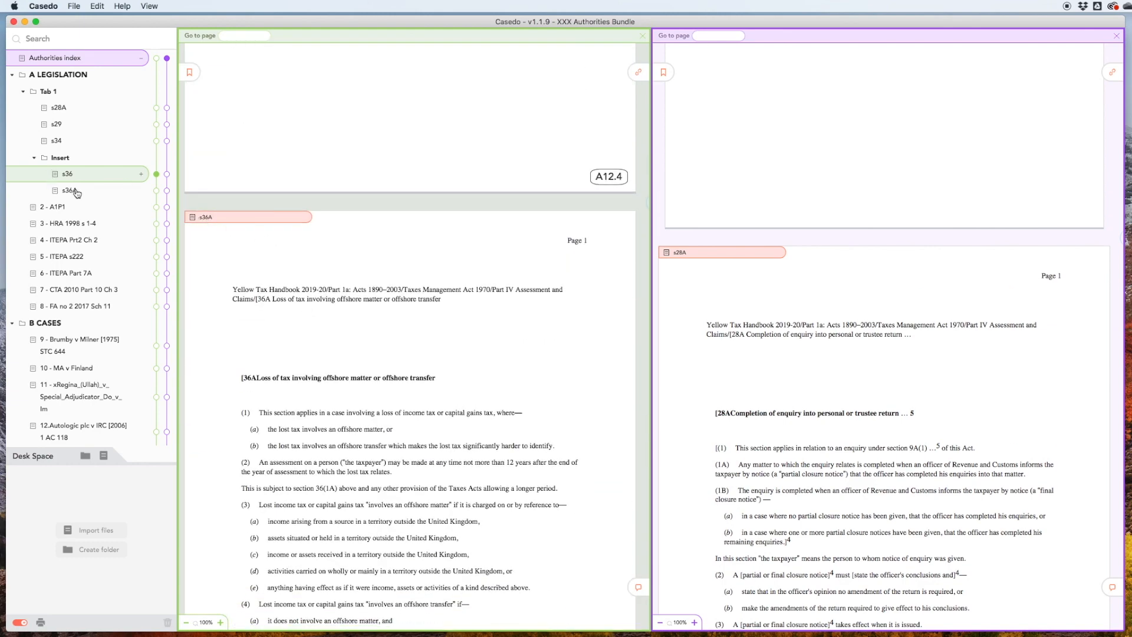
{"action": "scroll", "coordinate": [238, 271], "scroll_direction": "down", "scroll_amount": 8}
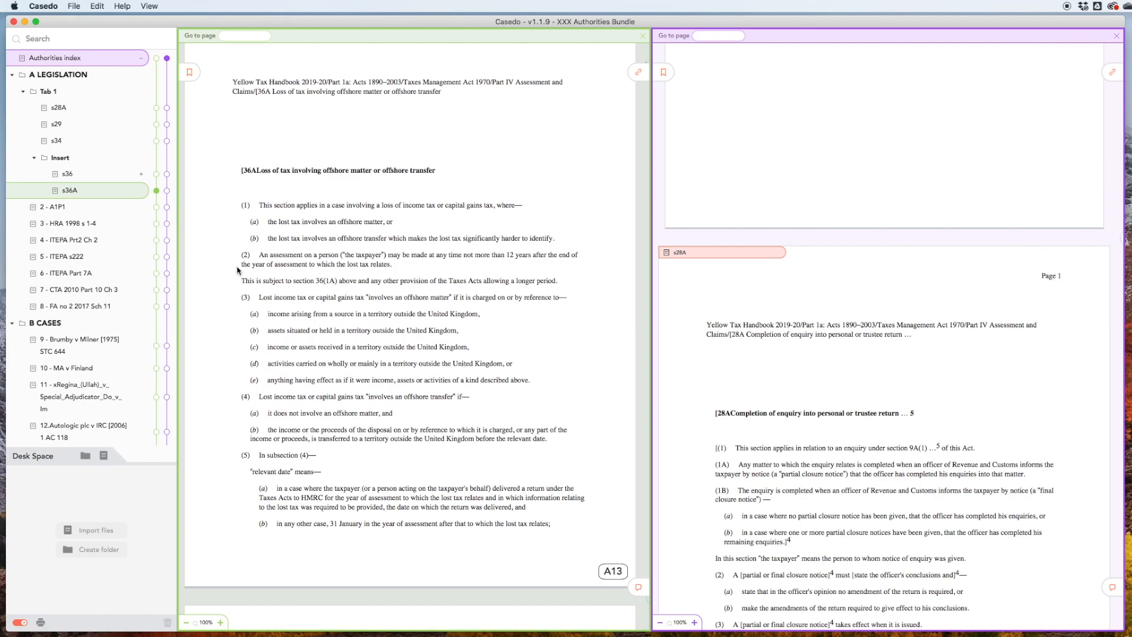
- Paginate s36A as an insert as well, and look back over the preceding pages of s36
{"action": "right_click", "coordinate": [75, 196]}
{"action": "left_click", "coordinate": [379, 311]}
{"action": "scroll", "coordinate": [412, 265], "scroll_direction": "up", "scroll_amount": 10}
{"action": "scroll", "coordinate": [412, 262], "scroll_direction": "up", "scroll_amount": 15}
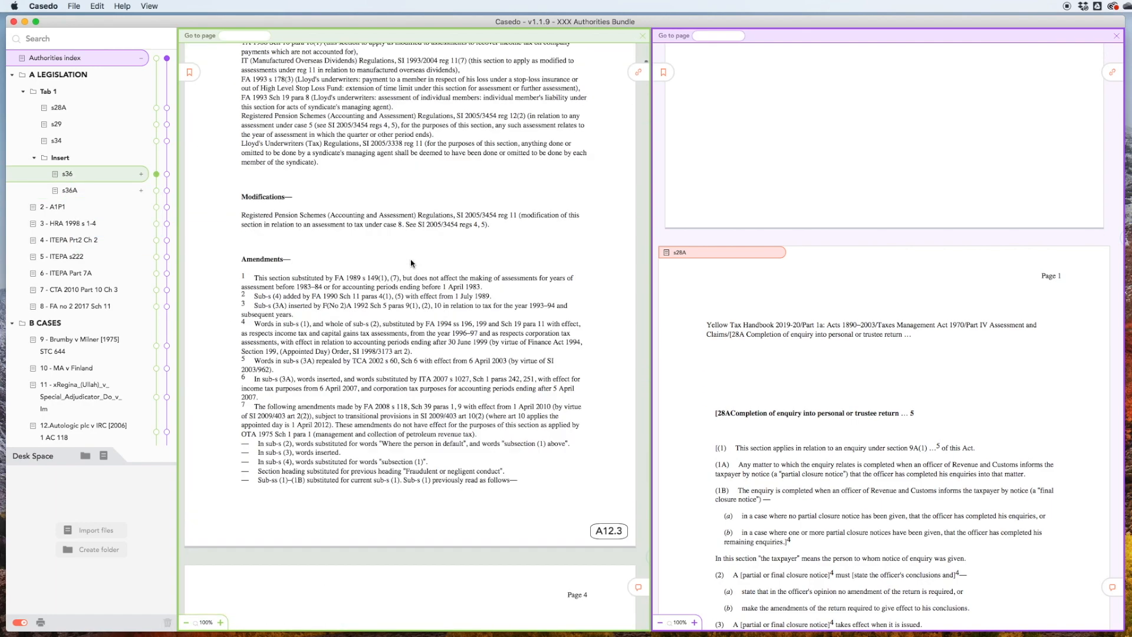
- Check the page numbers at the end of s36A and the start of 2 - A1P1, and review the bundle's document list
{"action": "left_click", "coordinate": [157, 210]}
{"action": "scroll", "coordinate": [397, 316], "scroll_direction": "down", "scroll_amount": 8}
{"action": "scroll", "coordinate": [397, 316], "scroll_direction": "up", "scroll_amount": 4}
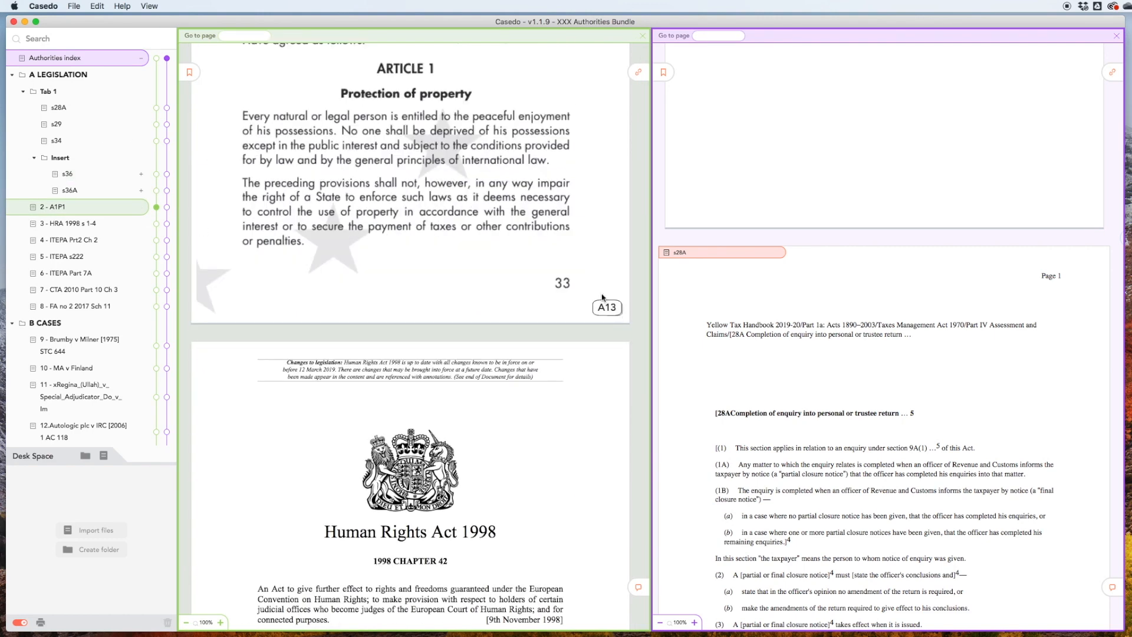
{"action": "scroll", "coordinate": [524, 354], "scroll_direction": "up", "scroll_amount": 9}
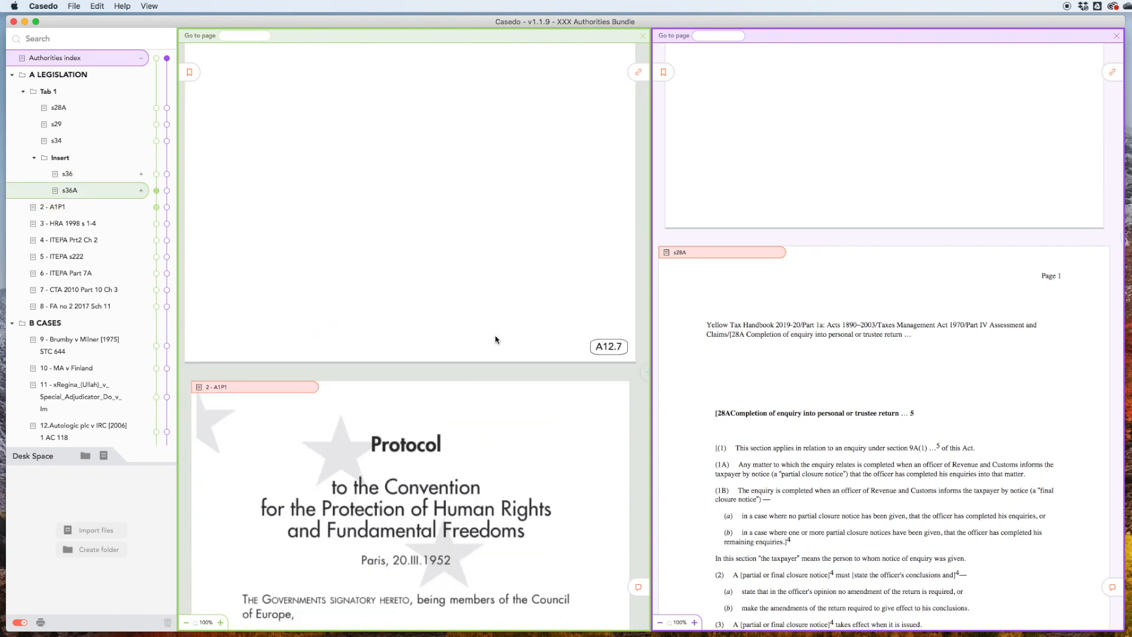
{"action": "scroll", "coordinate": [33, 392], "scroll_direction": "down", "scroll_amount": 1}
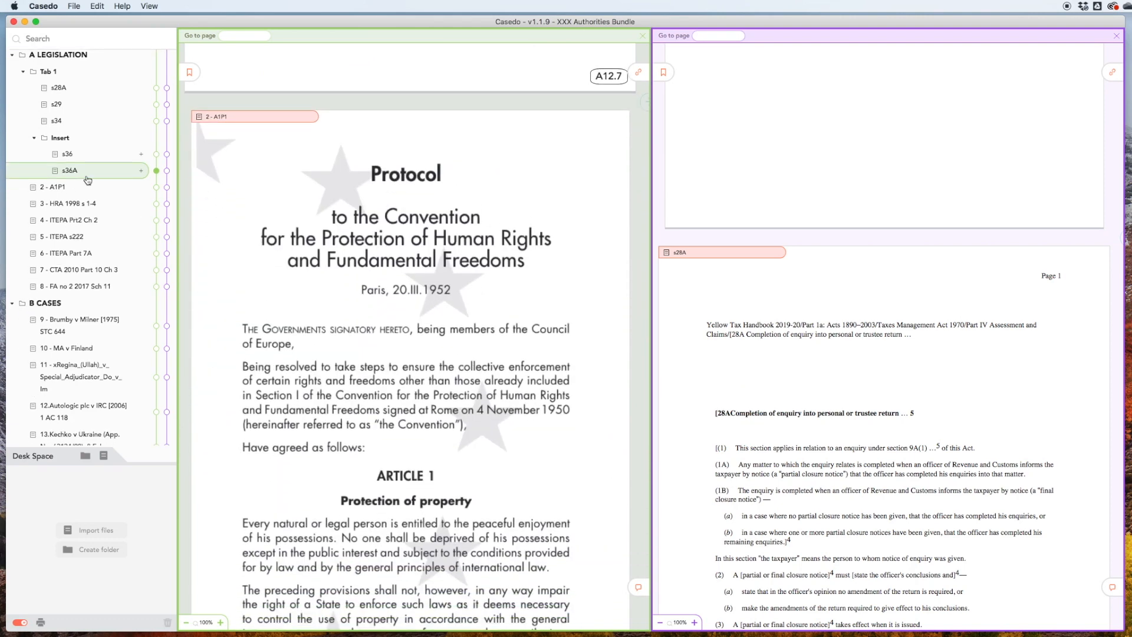
{"action": "scroll", "coordinate": [273, 184], "scroll_direction": "up", "scroll_amount": 7}
{"action": "scroll", "coordinate": [272, 184], "scroll_direction": "up", "scroll_amount": 1}
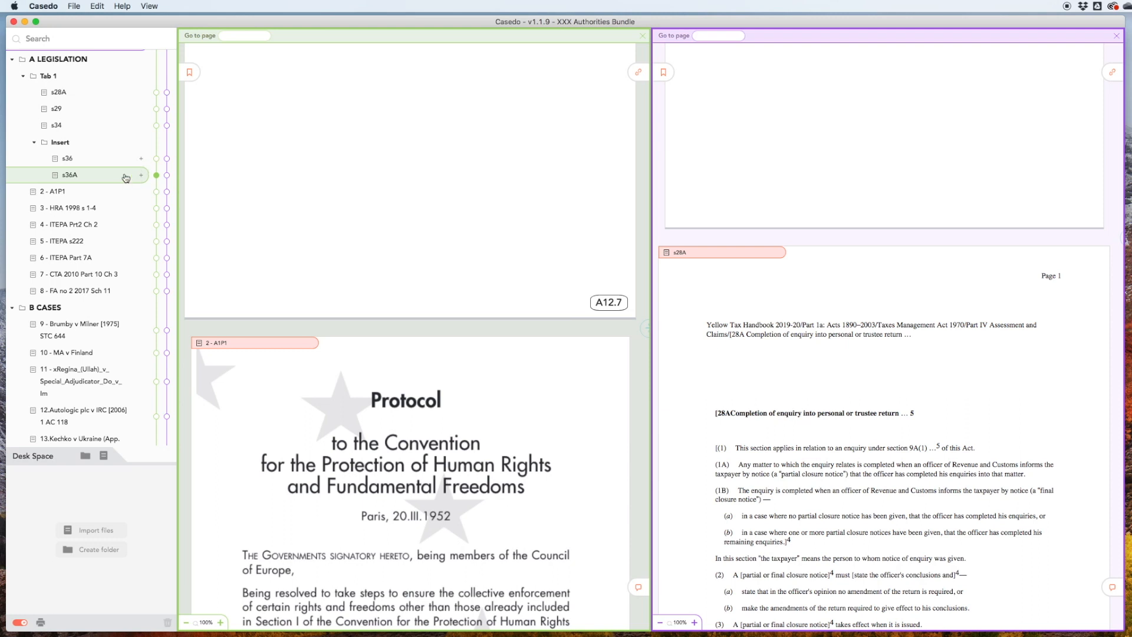
{"action": "scroll", "coordinate": [268, 266], "scroll_direction": "up", "scroll_amount": 5}
{"action": "scroll", "coordinate": [268, 266], "scroll_direction": "up", "scroll_amount": 1}
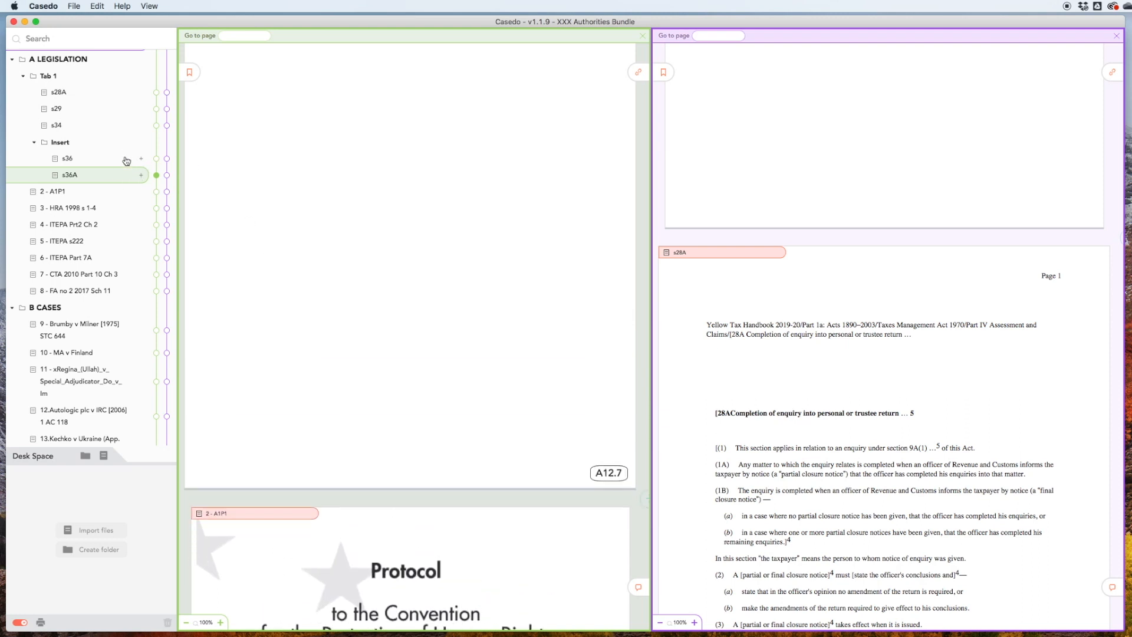
{"action": "scroll", "coordinate": [127, 177], "scroll_direction": "up", "scroll_amount": 1}
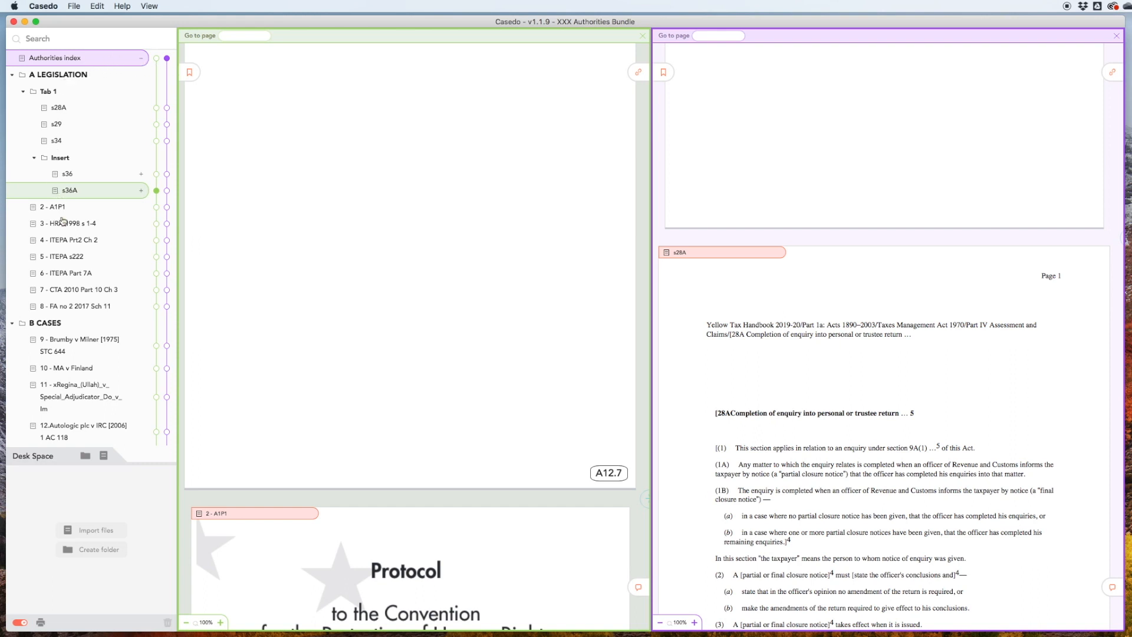
{"action": "scroll", "coordinate": [65, 271], "scroll_direction": "down", "scroll_amount": 6}
{"action": "scroll", "coordinate": [77, 269], "scroll_direction": "up", "scroll_amount": 6}
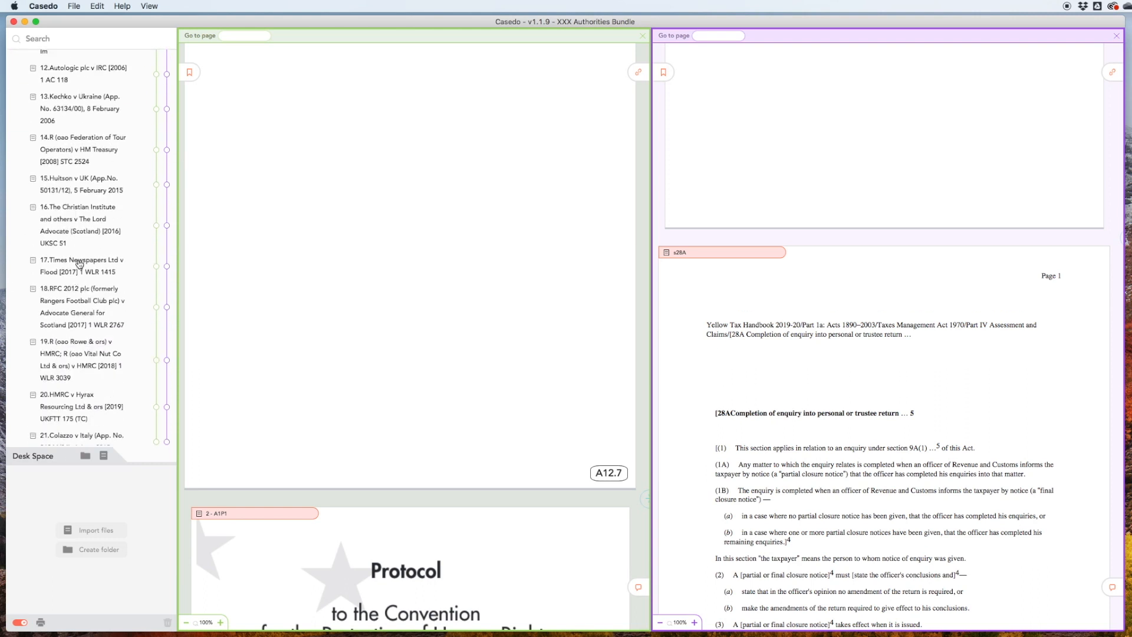
{"action": "scroll", "coordinate": [399, 316], "scroll_direction": "up", "scroll_amount": 1}
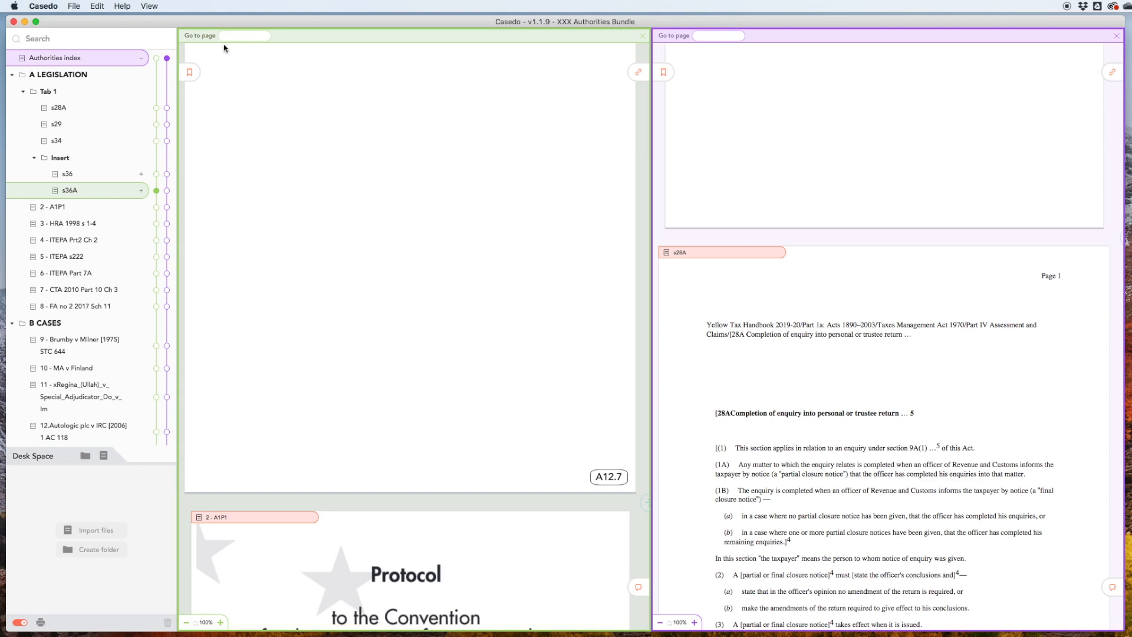
- Go to page A56 in the green view and check the number at the foot of the page
{"action": "scroll", "coordinate": [433, 289], "scroll_direction": "down", "scroll_amount": 2}
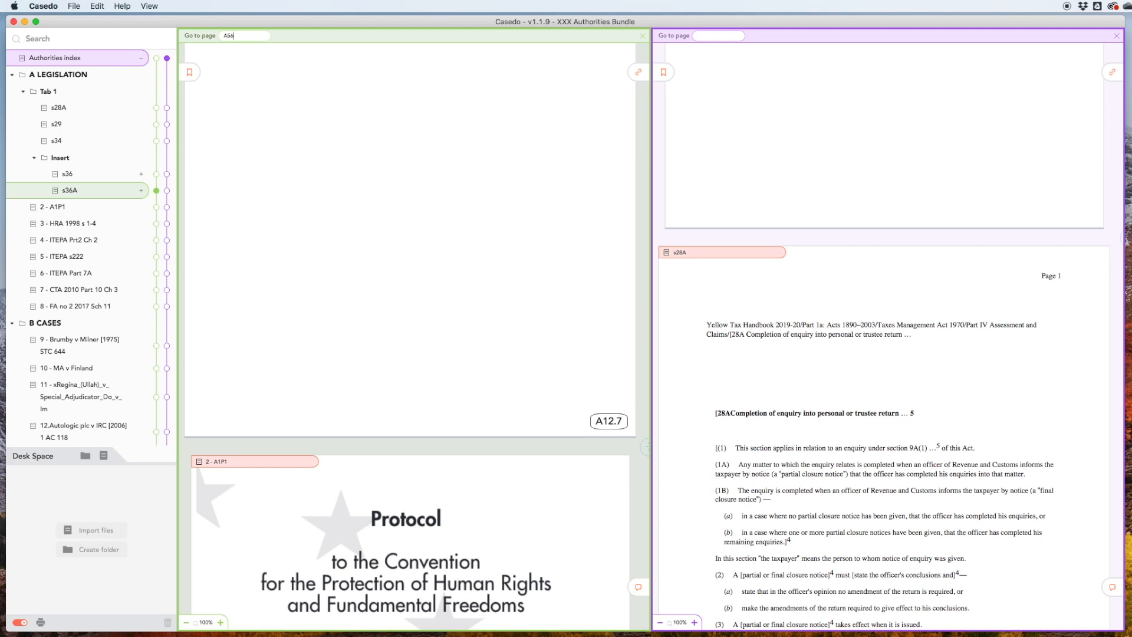
{"action": "key", "text": "Return"}
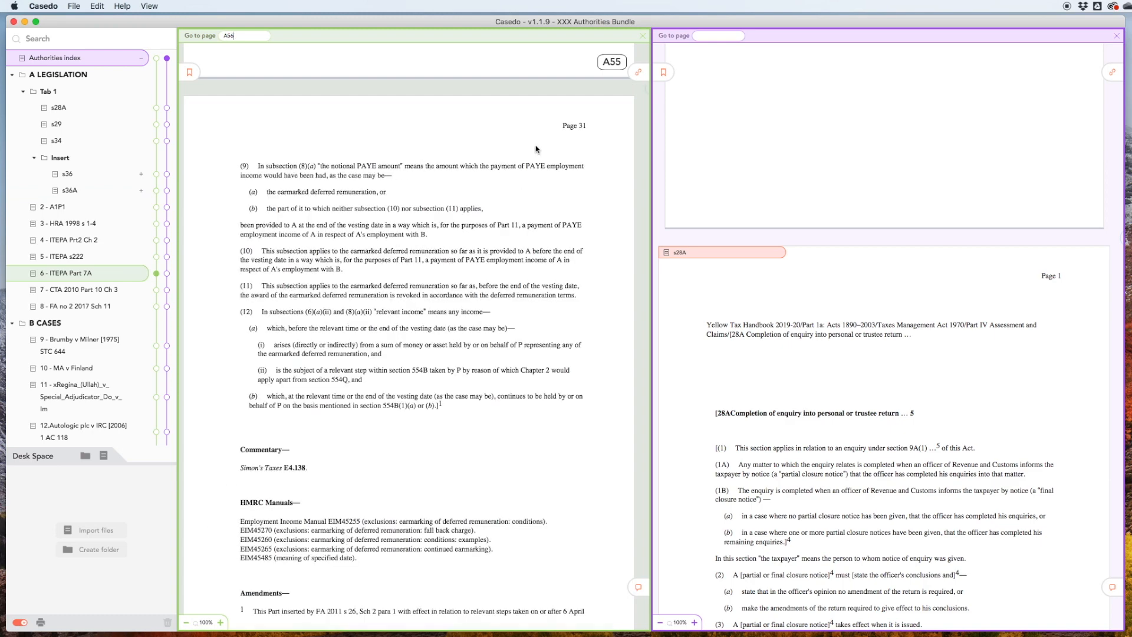
{"action": "scroll", "coordinate": [423, 320], "scroll_direction": "down", "scroll_amount": 1}
{"action": "scroll", "coordinate": [436, 309], "scroll_direction": "down", "scroll_amount": 1}
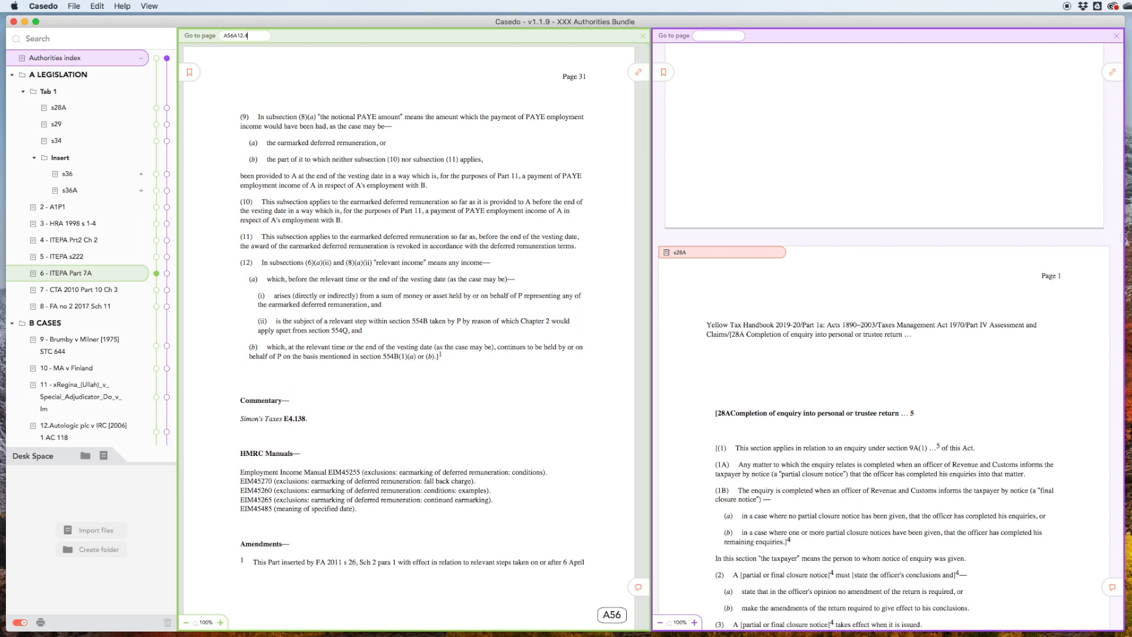
- Go to insert page A12.4 in the green view and check the number at the foot of the page
{"action": "key", "text": "Return"}
{"action": "type", "text": "A12.4"}
{"action": "key", "text": "Return"}
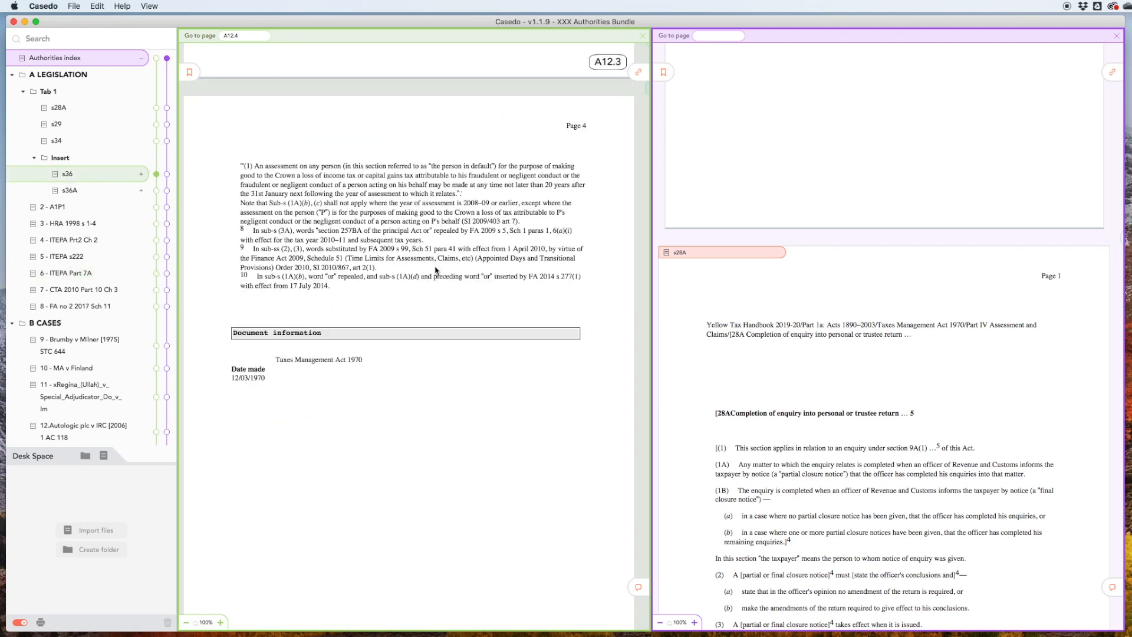
{"action": "scroll", "coordinate": [429, 274], "scroll_direction": "down", "scroll_amount": 4}
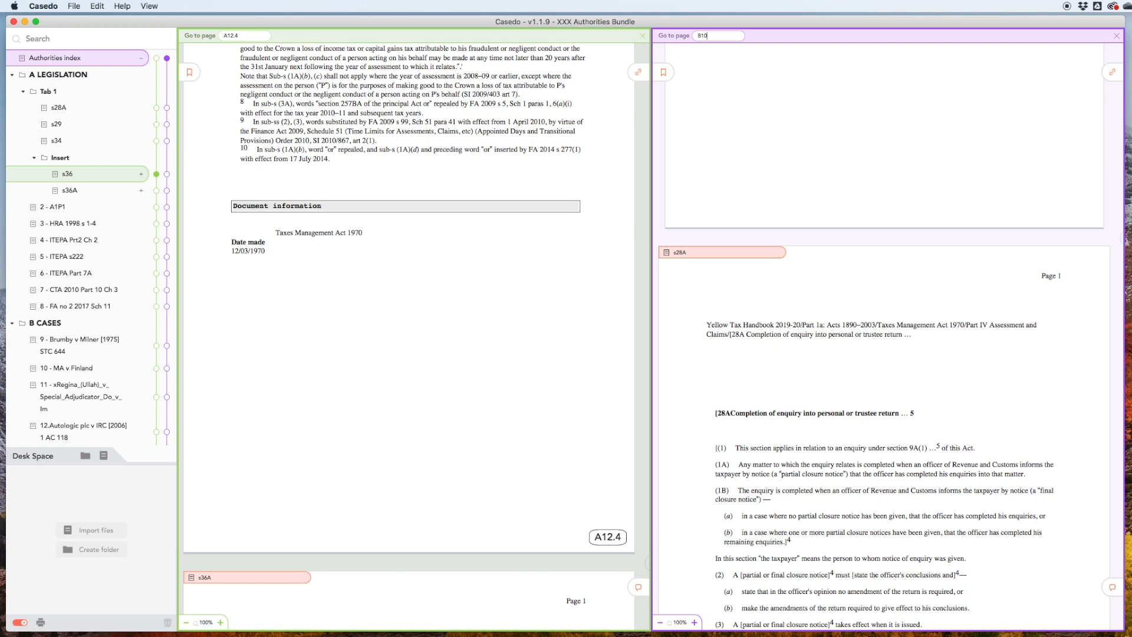
- Go to page B106 in the purple view and check the number at the foot of the page
{"action": "key", "text": "Return"}
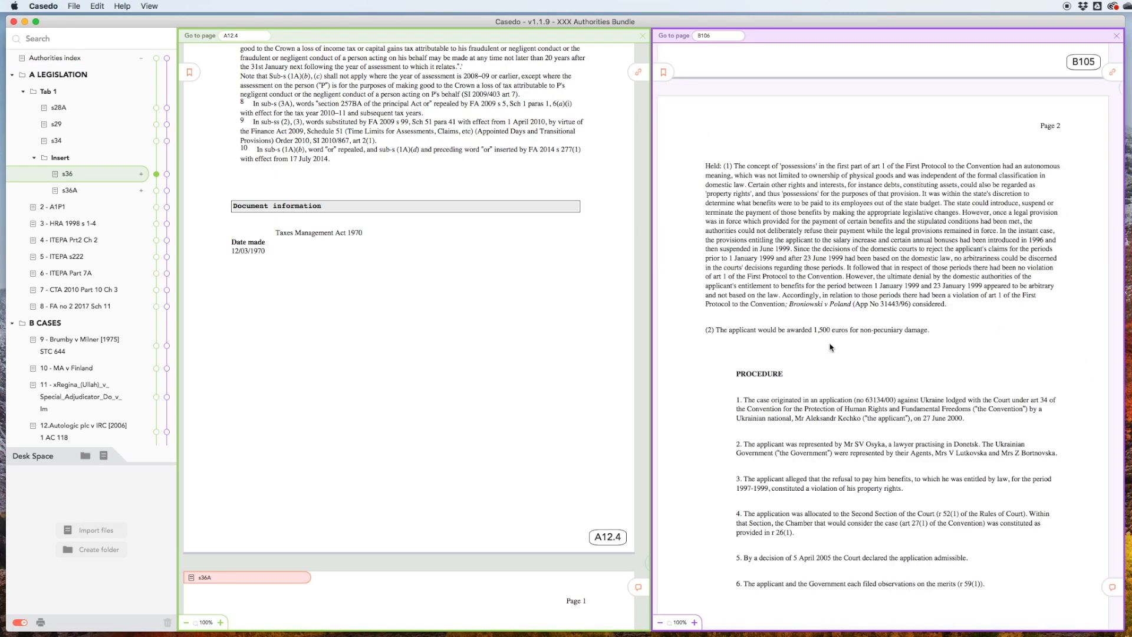
{"action": "scroll", "coordinate": [816, 364], "scroll_direction": "down", "scroll_amount": 3}
{"action": "scroll", "coordinate": [816, 364], "scroll_direction": "up", "scroll_amount": 2}
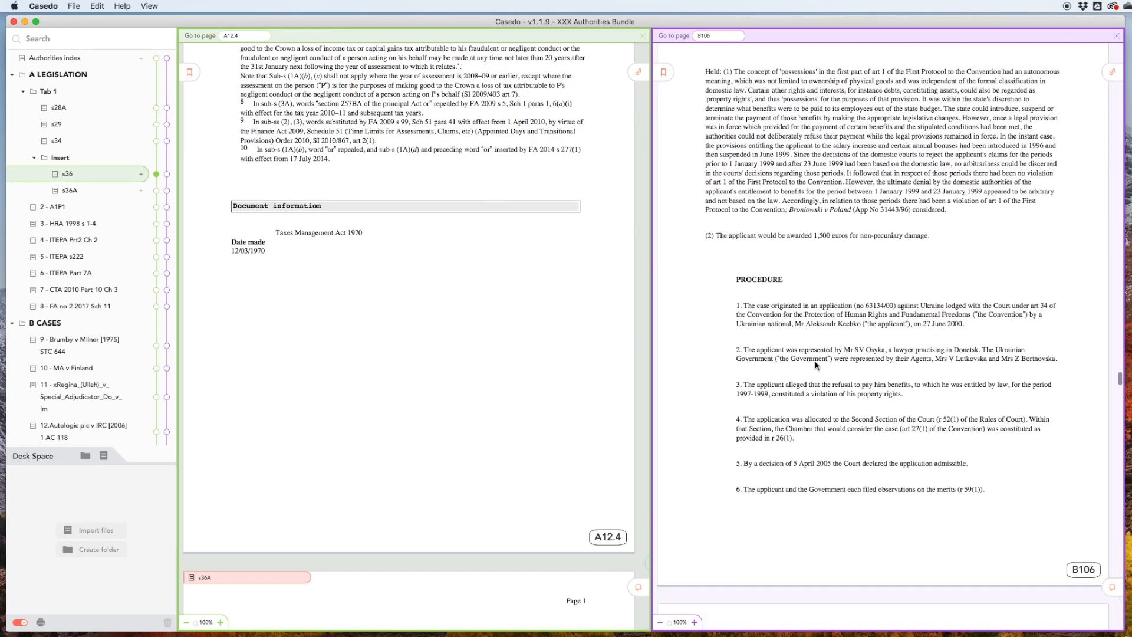